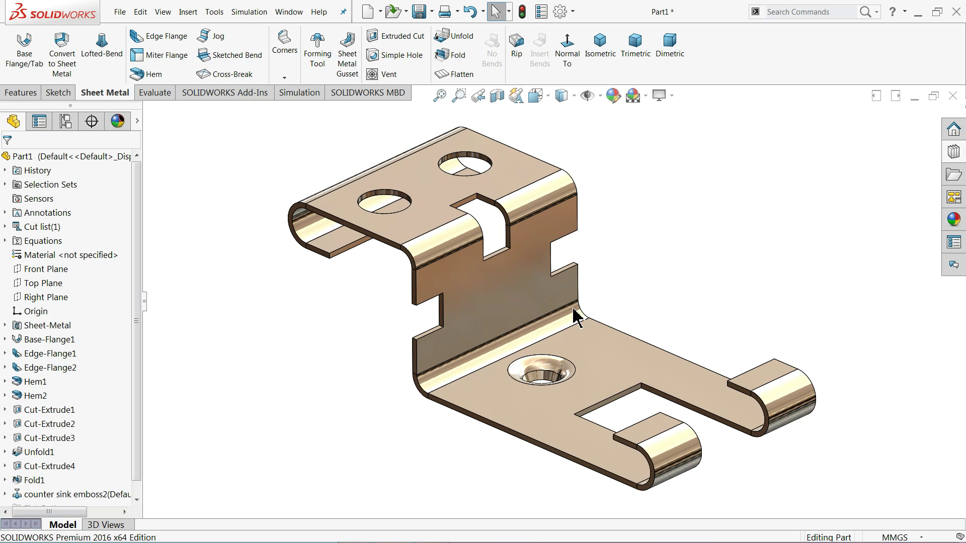
# Step: Examine the finished sheet metal bracket, the embosses in the Design Library's forming tools, and the dimensioned sheet metal drawing
pyautogui.moveTo(498, 261); pyautogui.dragTo(495, 312, button='middle')
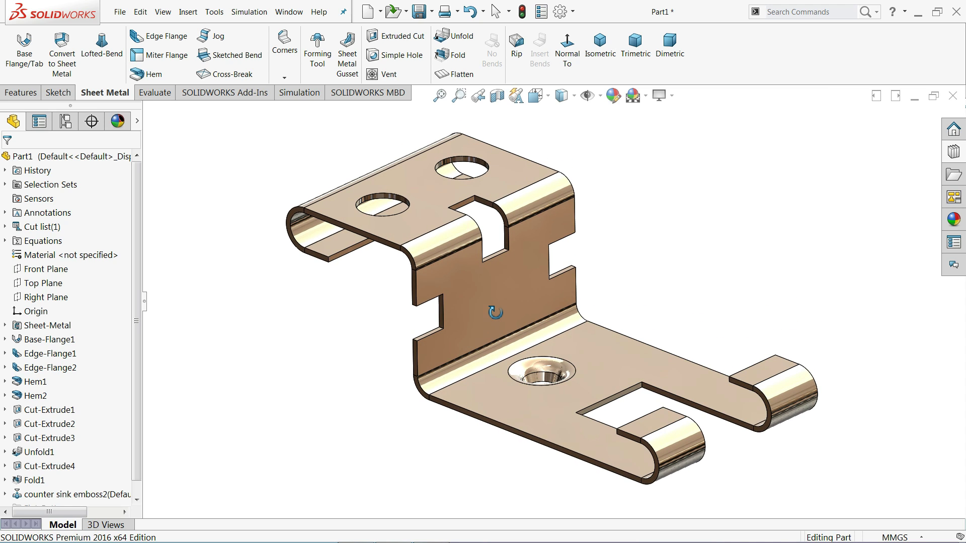
pyautogui.scroll(-2, 558, 330)
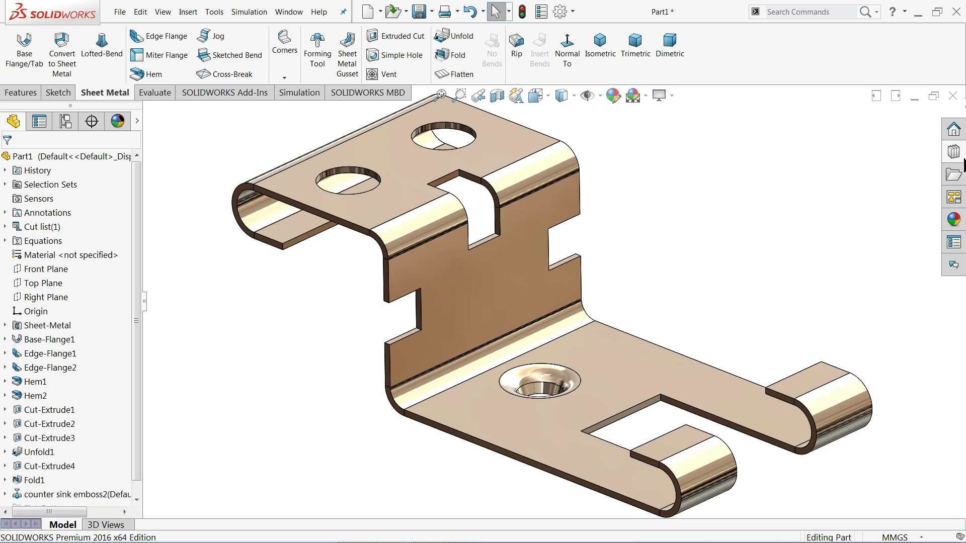
pyautogui.click(961, 156)
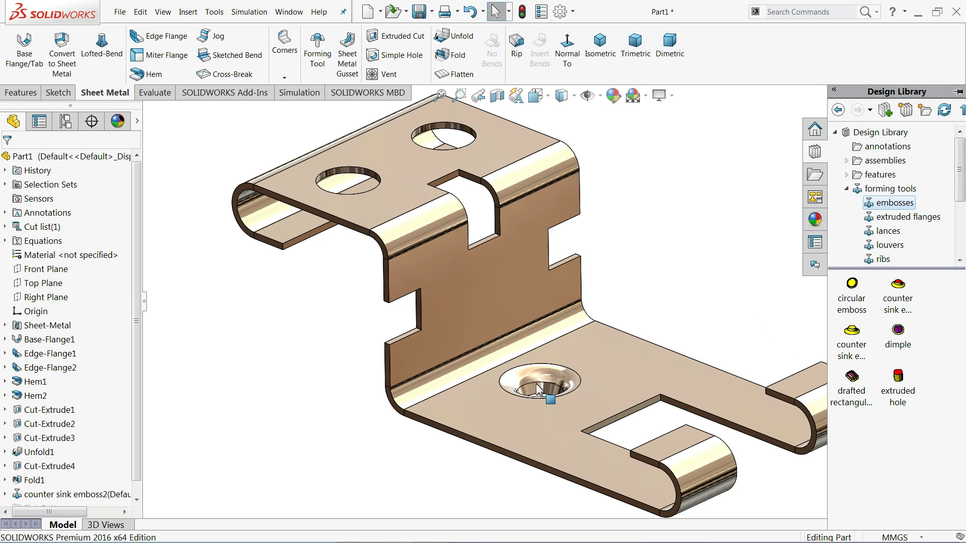
pyautogui.click(728, 235)
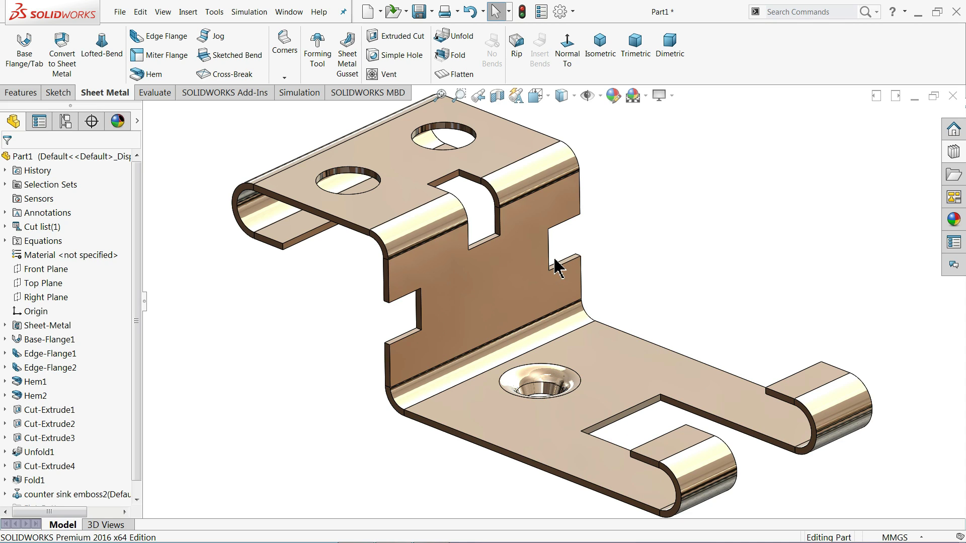
pyautogui.click(918, 12)
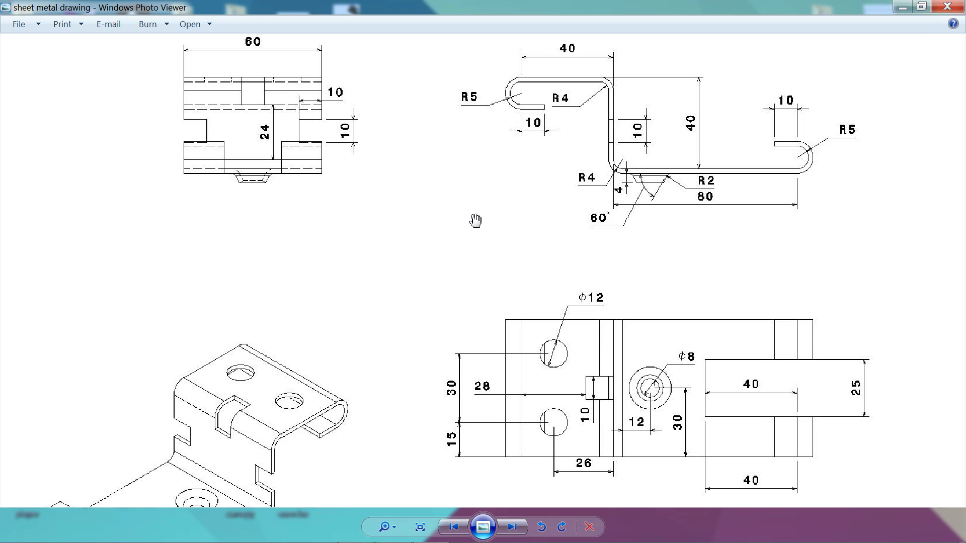
pyautogui.hotkey('alt', 'Tab')
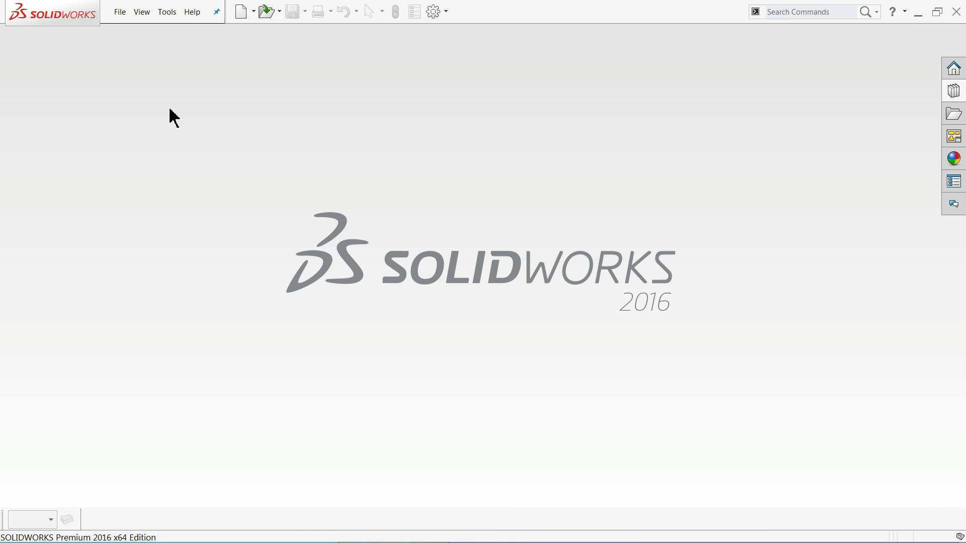
# Step: Create a new part document
pyautogui.click(121, 12)
pyautogui.click(127, 31)
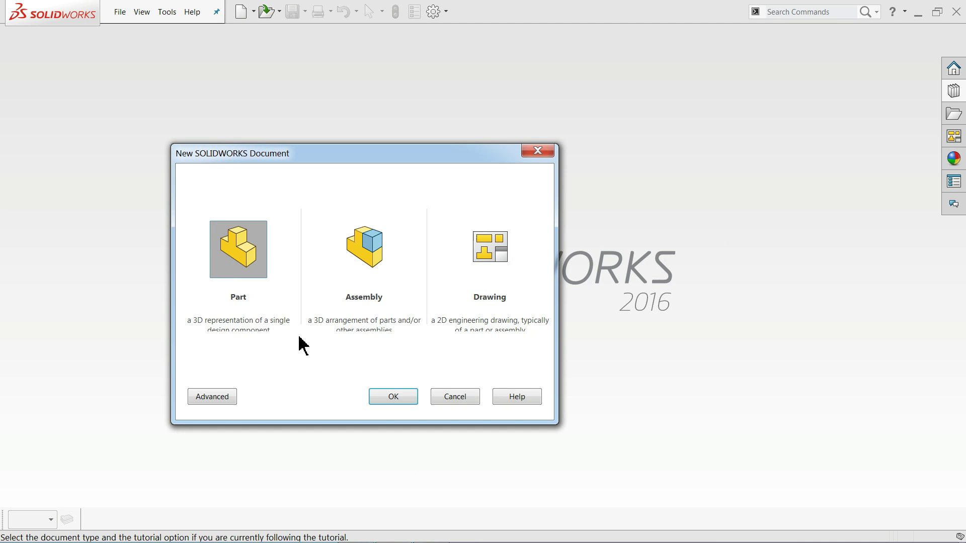
pyautogui.click(386, 396)
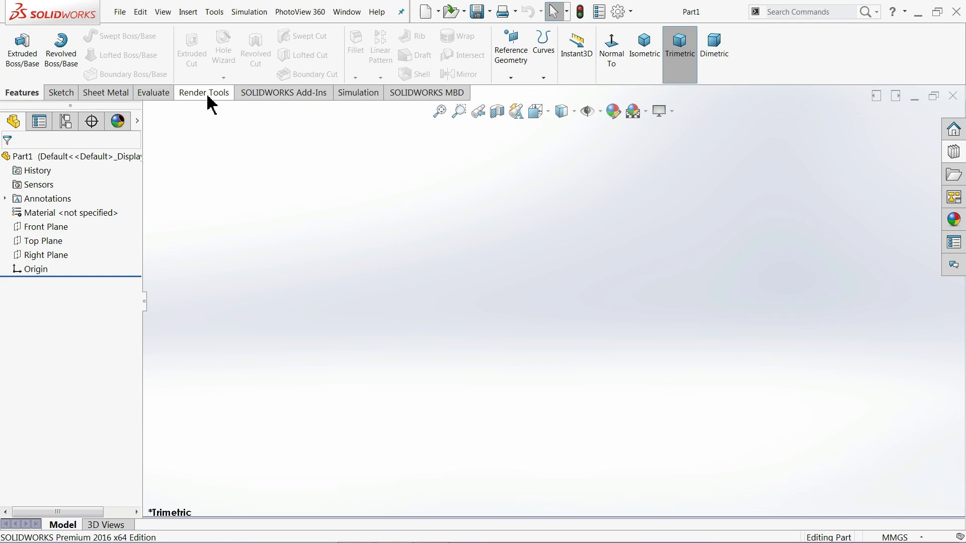
# Step: Turn off the PhotoView 360 add-in and apply the Plain White scene to the part
pyautogui.click(257, 96)
pyautogui.click(73, 54)
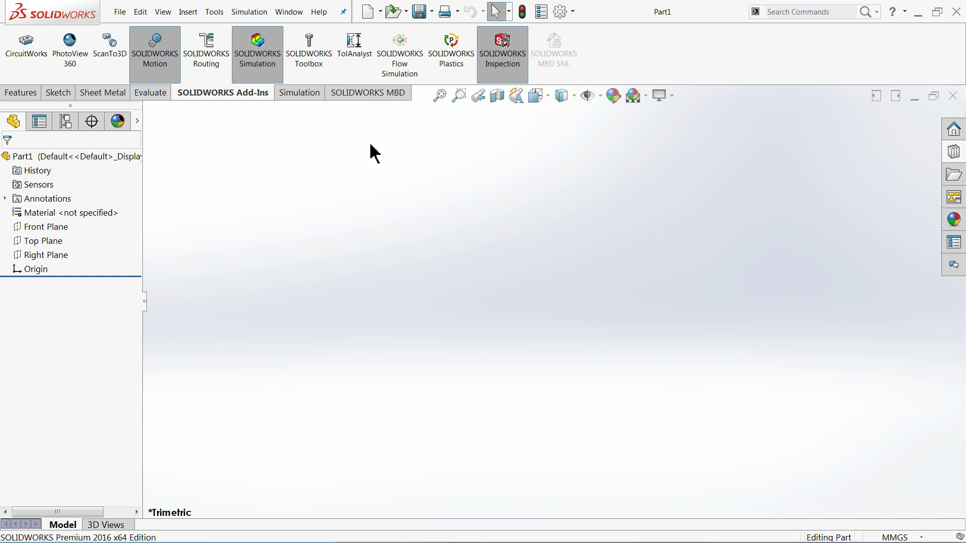
pyautogui.click(646, 97)
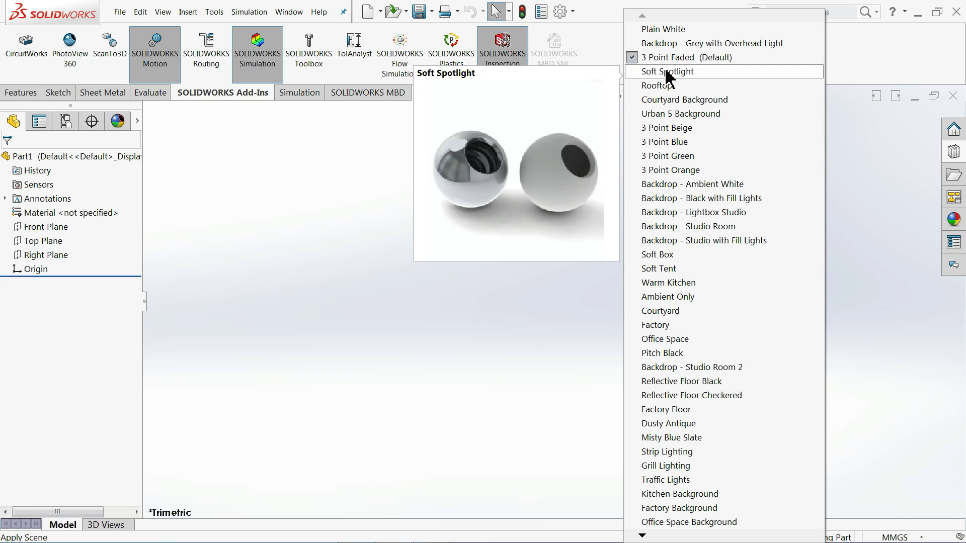
pyautogui.click(670, 28)
pyautogui.click(21, 93)
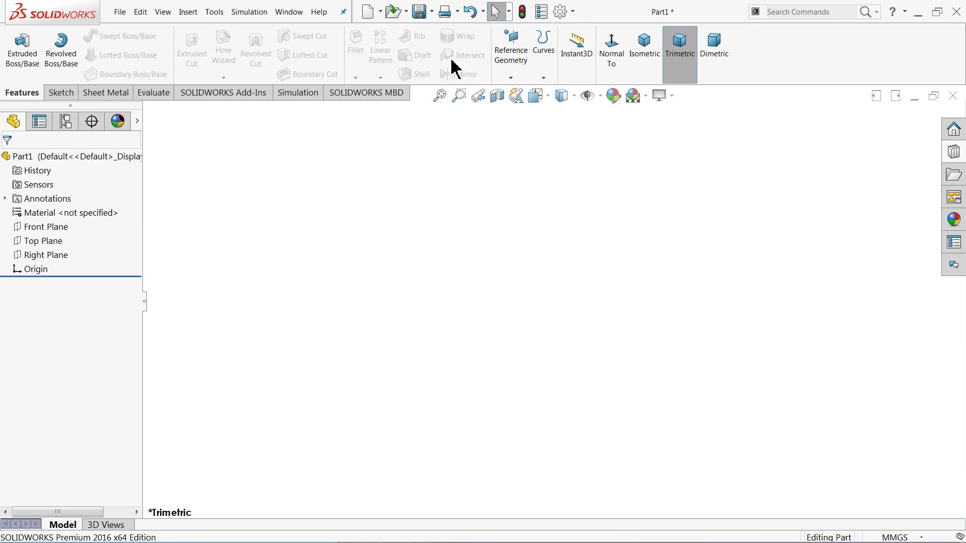
# Step: Check that the Sheet Metal command set is enabled, and consult the sheet metal drawing for the base dimensions
pyautogui.rightClick(103, 95)
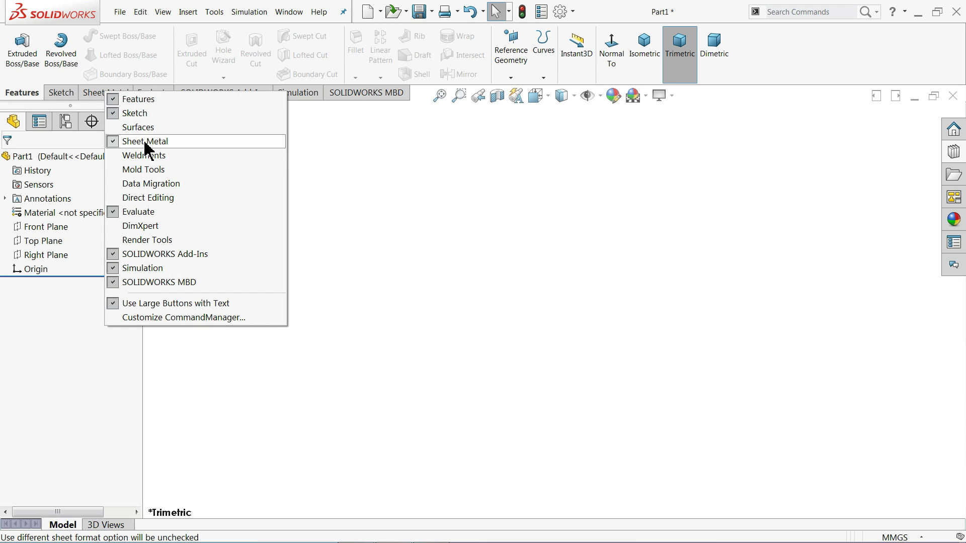
pyautogui.click(366, 149)
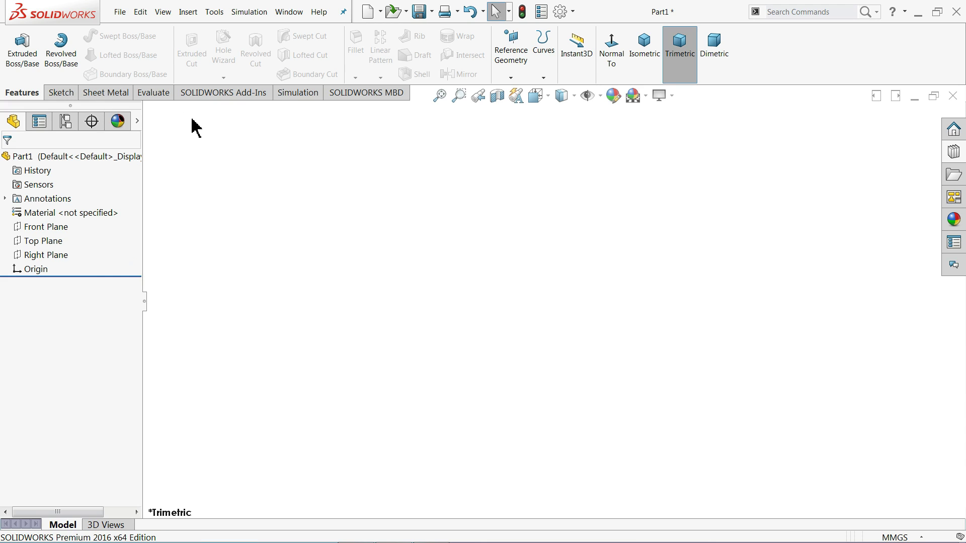
pyautogui.click(917, 13)
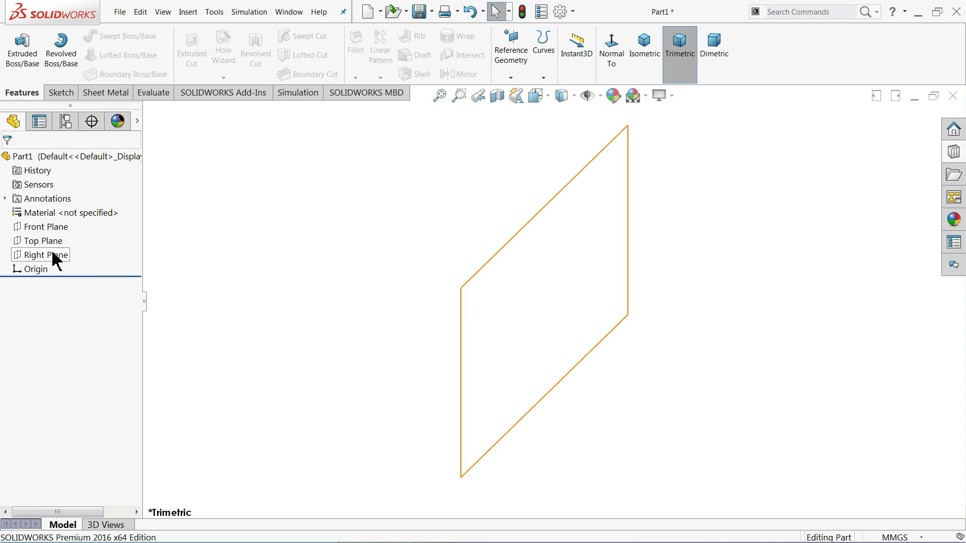
# Step: Sketch a center rectangle about 247 mm wide on the Top Plane, centred on the origin
pyautogui.click(40, 241)
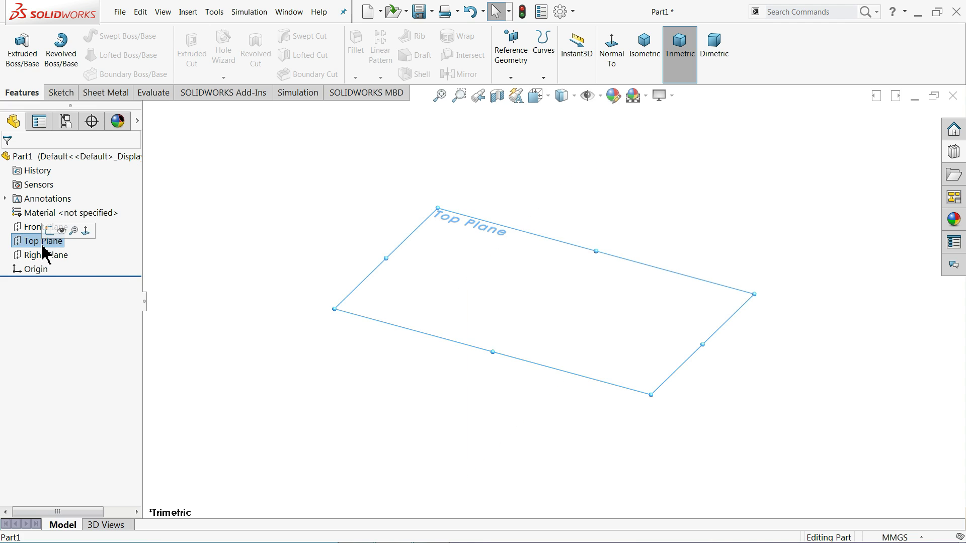
pyautogui.click(52, 236)
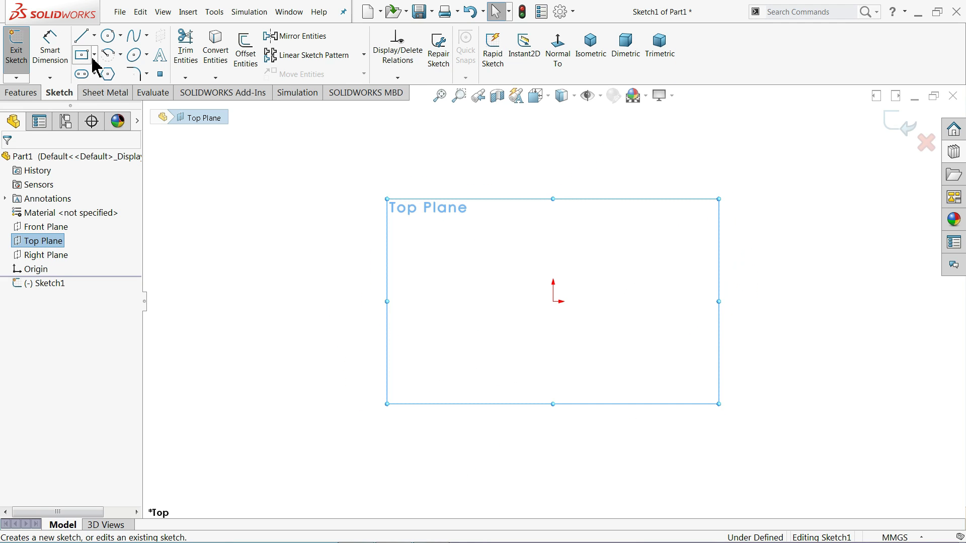
pyautogui.click(82, 56)
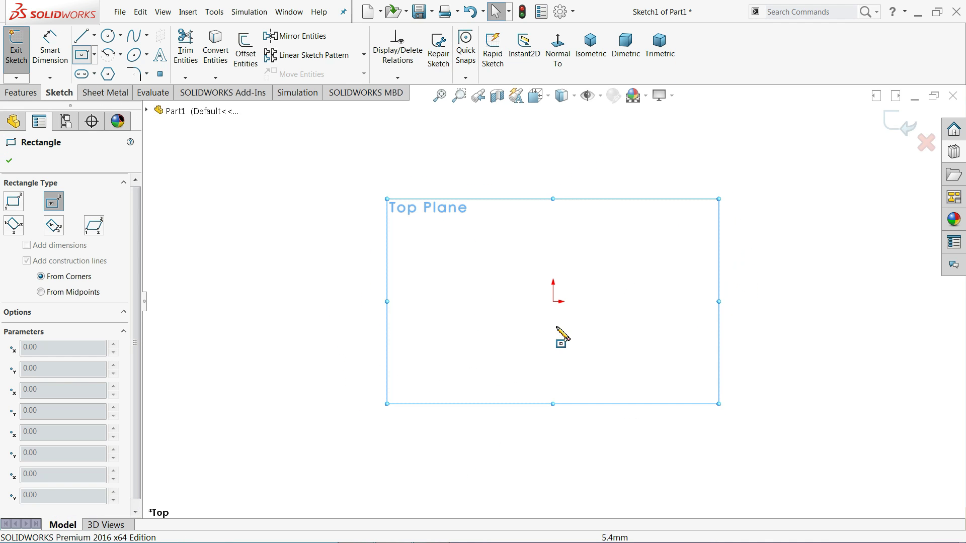
pyautogui.click(554, 302)
pyautogui.click(322, 150)
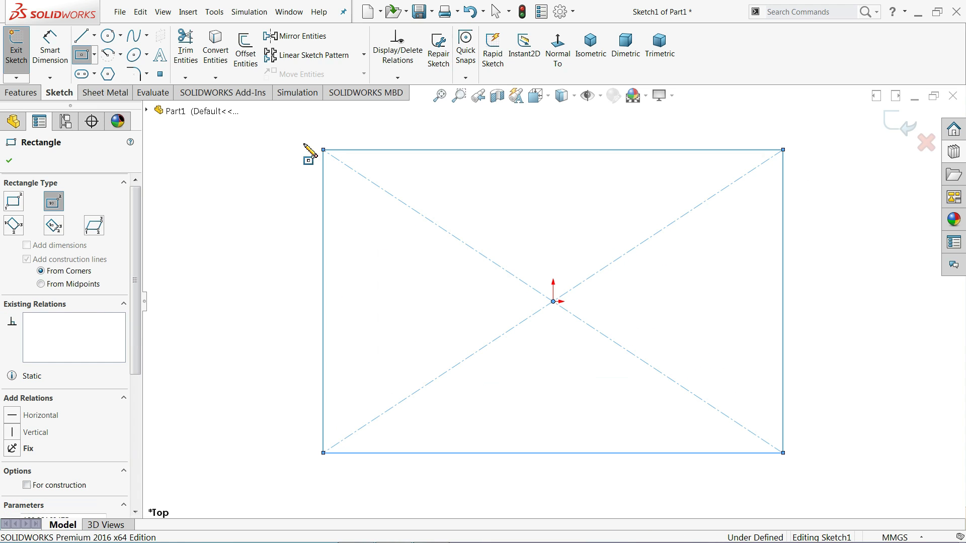
# Step: Dimension the rectangle's horizontal side and set it to 80 mm
pyautogui.click(50, 56)
pyautogui.click(503, 149)
pyautogui.click(514, 140)
pyautogui.write('80')
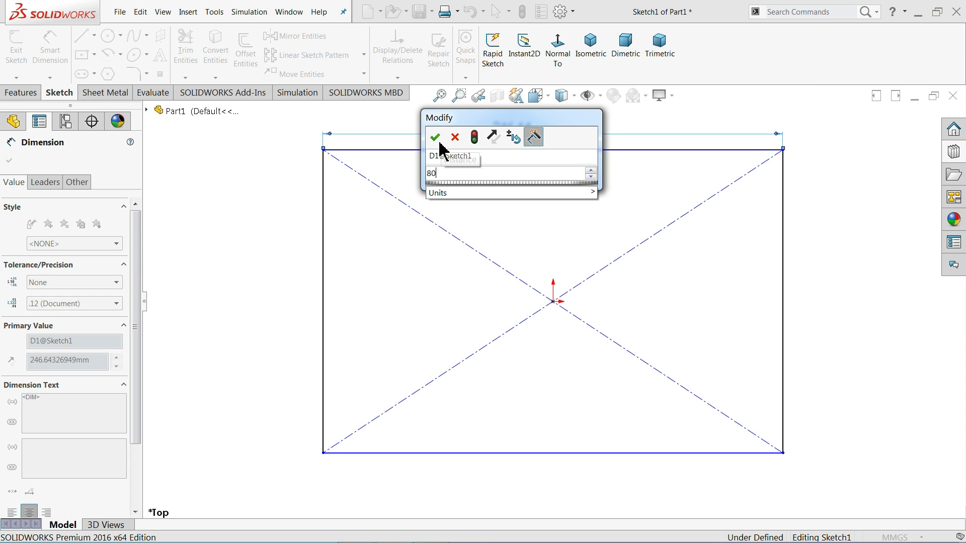
pyautogui.click(433, 137)
# Step: Dimension the rectangle's vertical side and set it to 60 mm
pyautogui.click(323, 252)
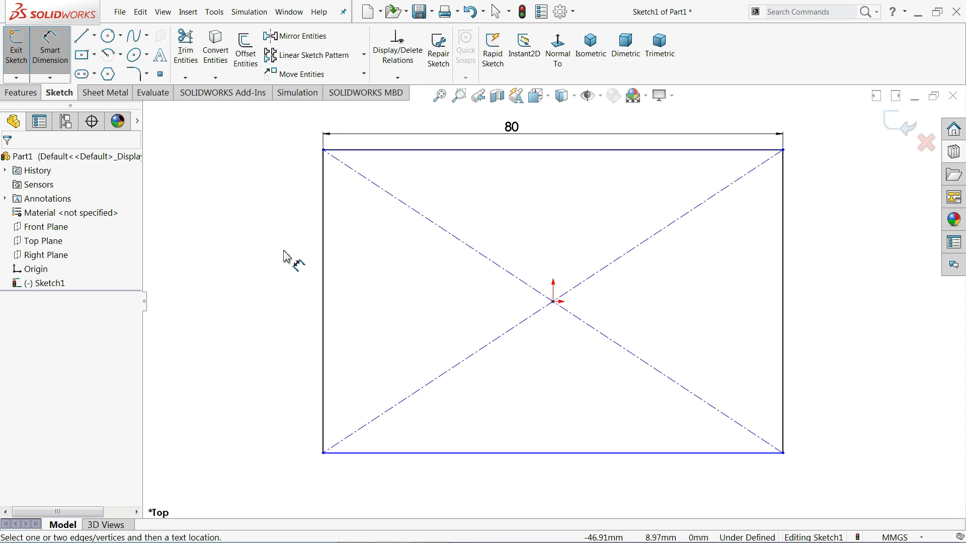
pyautogui.click(323, 274)
pyautogui.click(259, 284)
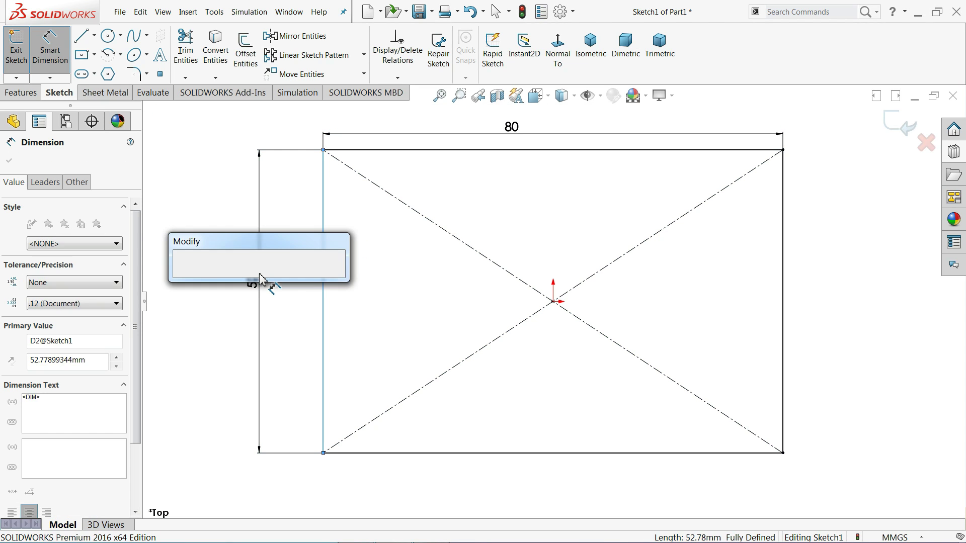
pyautogui.write('60')
pyautogui.click(182, 276)
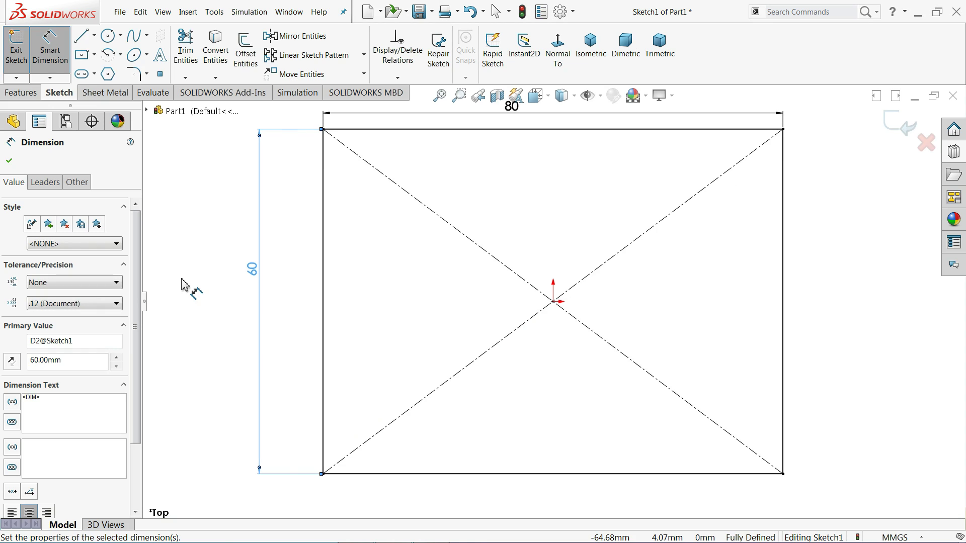
# Step: Create a 1.50 mm thick Base Flange from the rectangle sketch with a K-Factor of 0.5 and Tear auto relief
pyautogui.click(105, 93)
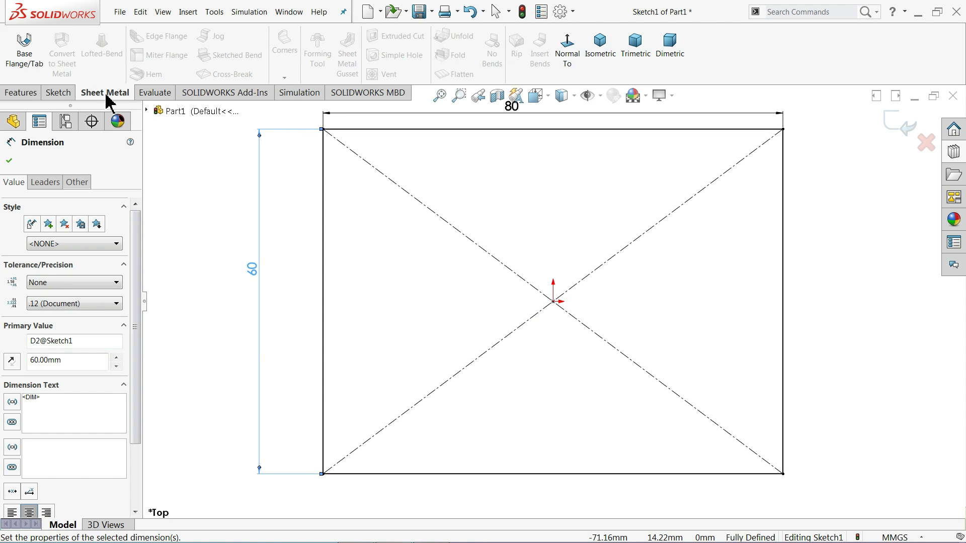
pyautogui.click(26, 60)
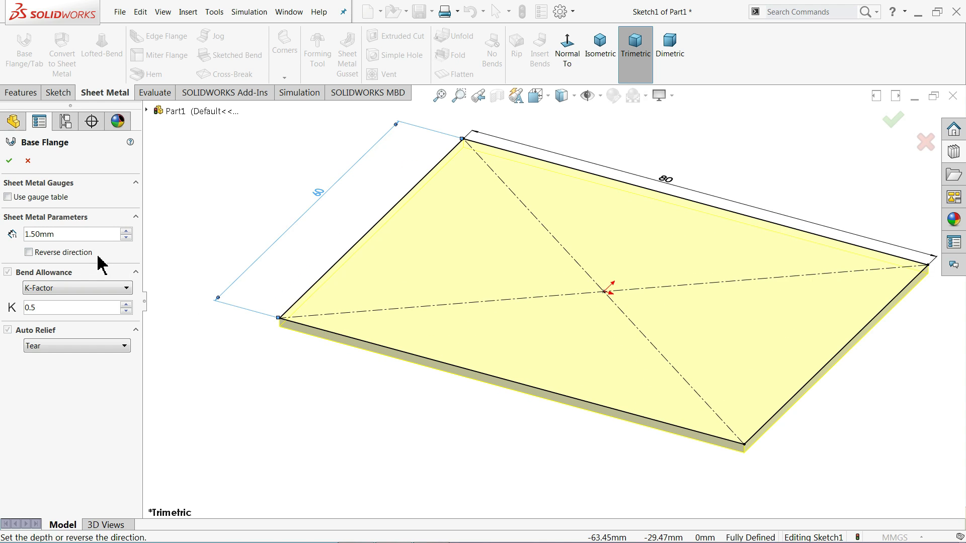
pyautogui.moveTo(57, 235); pyautogui.dragTo(26, 245)
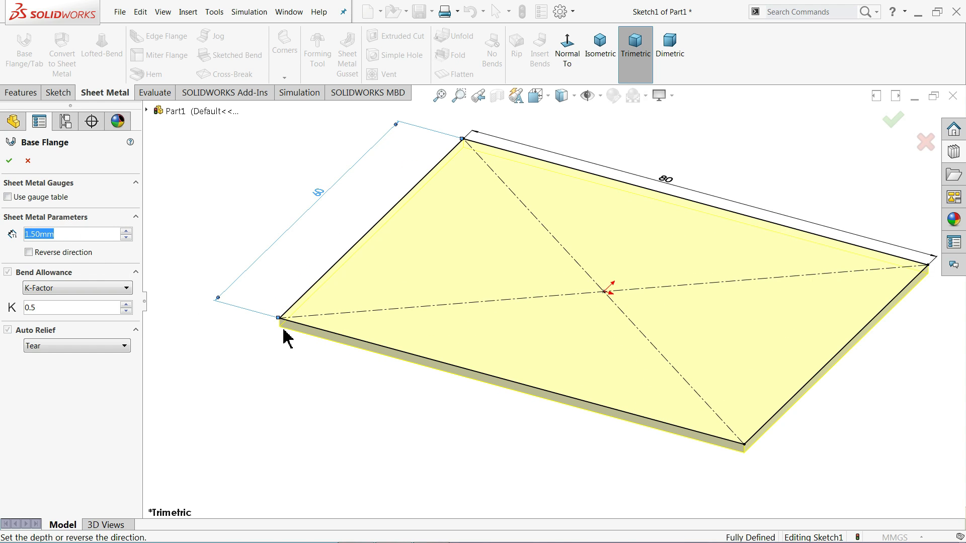
pyautogui.click(43, 288)
pyautogui.click(42, 308)
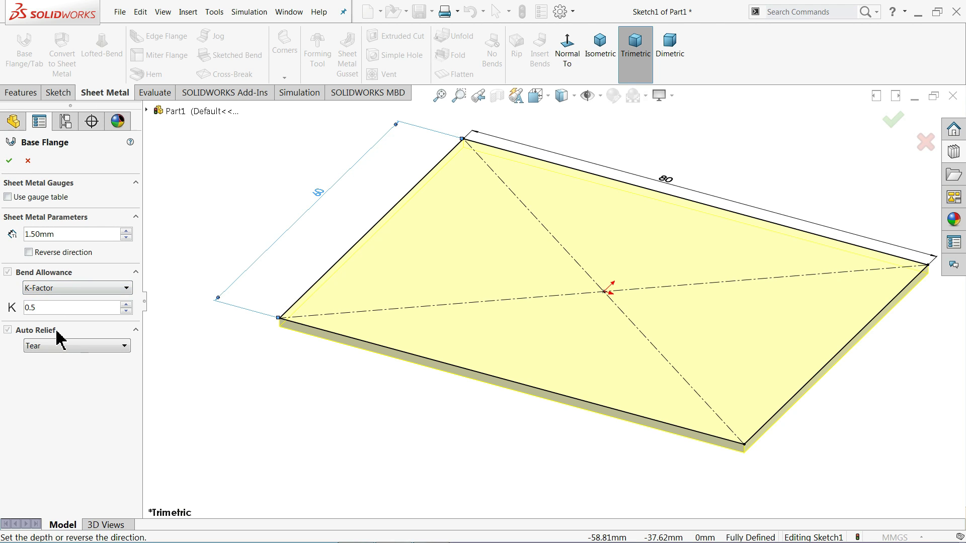
pyautogui.click(9, 161)
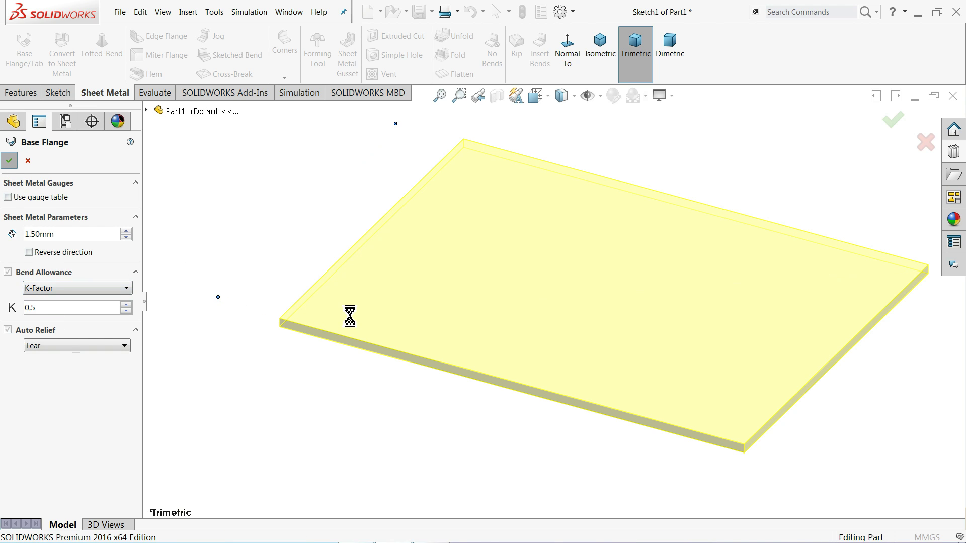
# Step: Turn off the RealView Graphics display
pyautogui.click(661, 96)
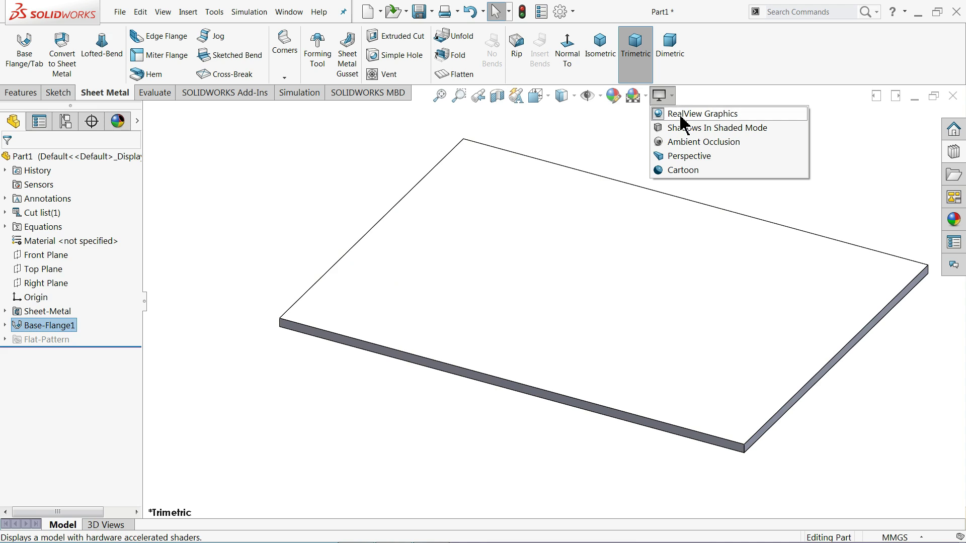
pyautogui.click(681, 116)
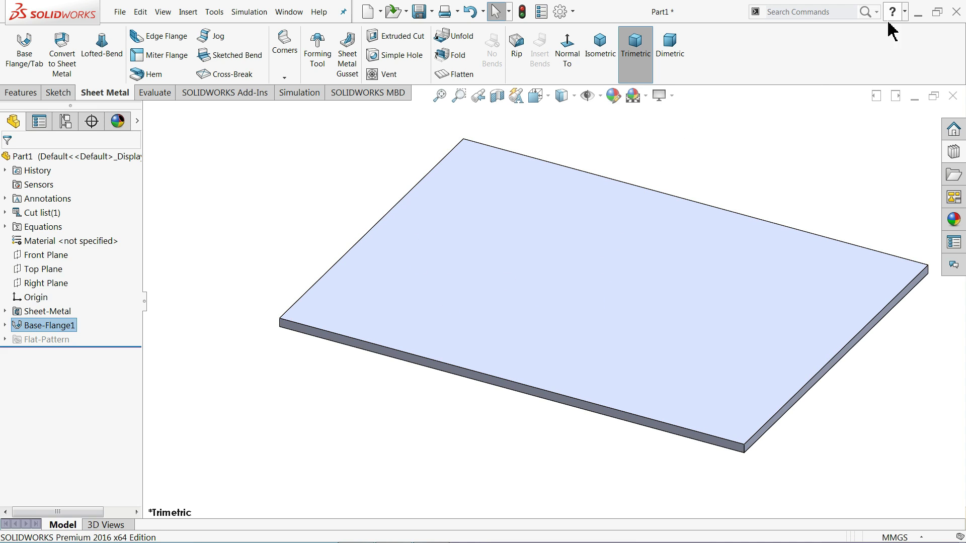
# Step: Consult the drawing's side view and place an upward 90-degree Edge Flange on the short upper edge at the plate's negative-X end
pyautogui.click(918, 12)
pyautogui.scroll(3, 629, 145)
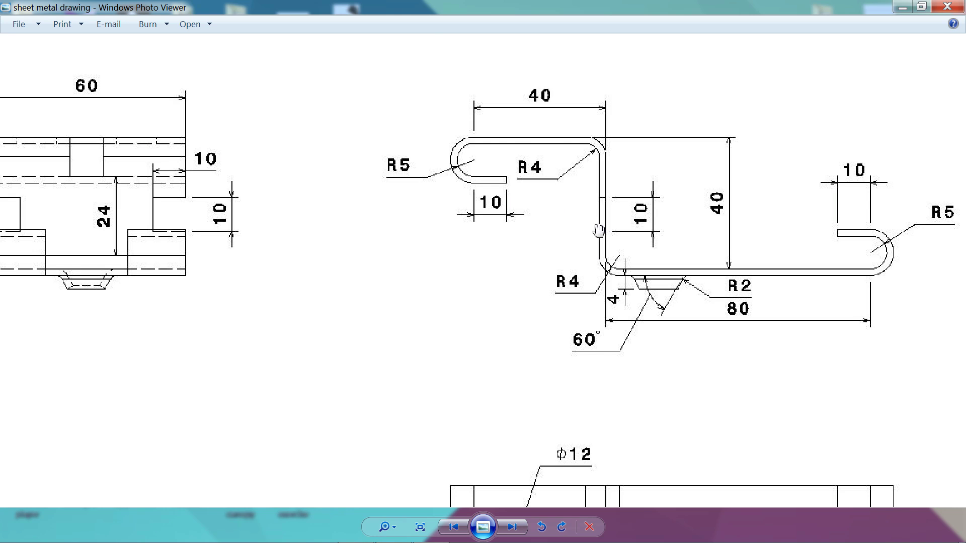
pyautogui.hotkey('alt', 'Tab')
pyautogui.click(163, 36)
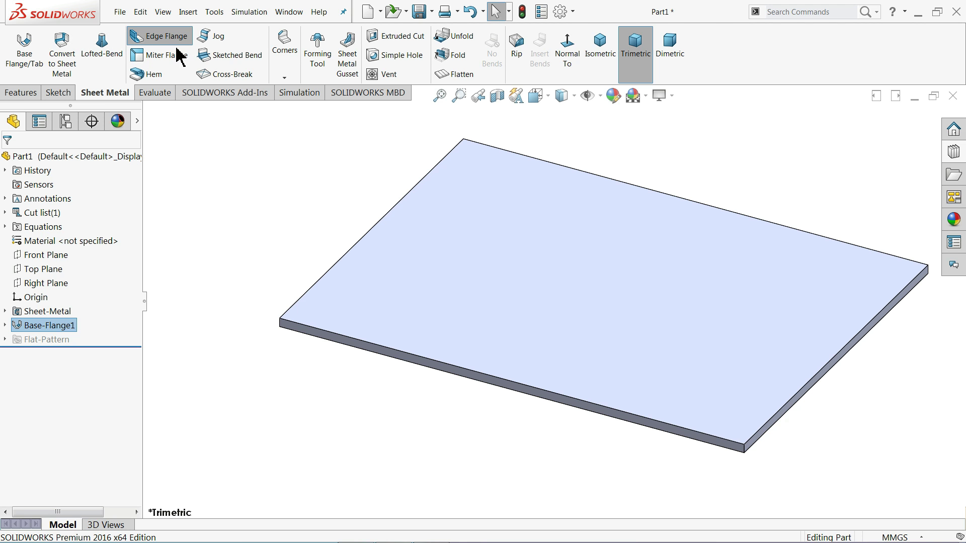
pyautogui.click(356, 252)
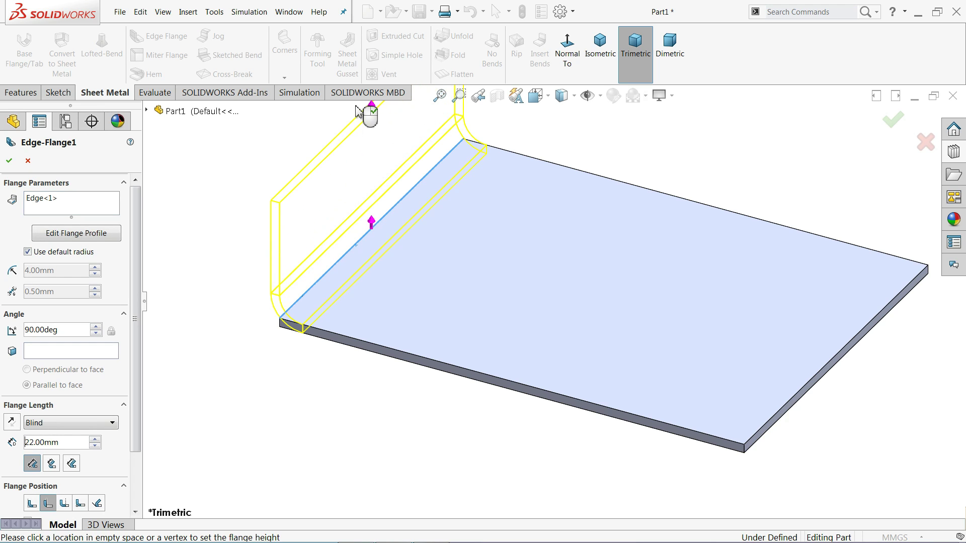
pyautogui.click(367, 112)
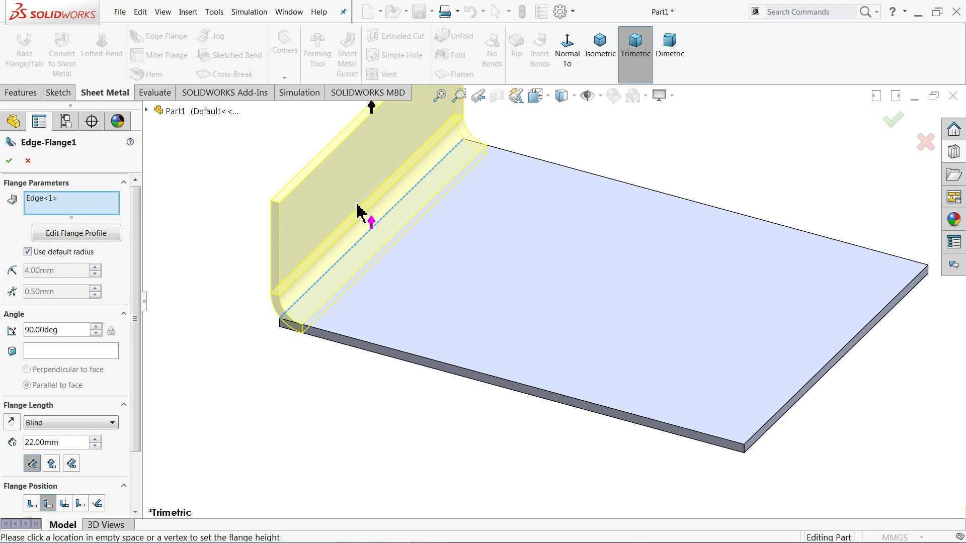
pyautogui.press('z')
pyautogui.scroll(-2, 406, 292)
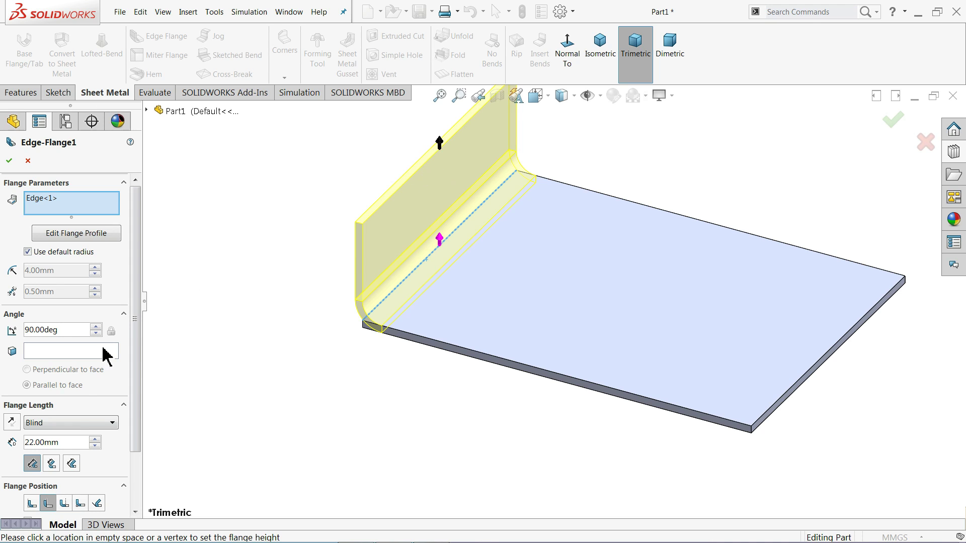
# Step: Set the edge flange's length to Blind, 40 mm
pyautogui.click(63, 420)
pyautogui.click(57, 425)
pyautogui.moveTo(65, 445); pyautogui.dragTo(12, 445)
pyautogui.write('40')
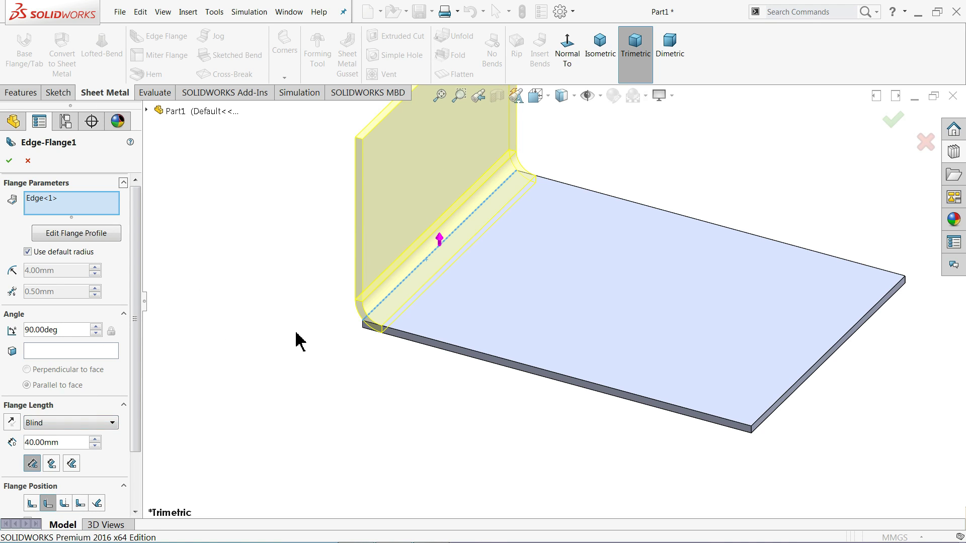
# Step: Measure the edge flange's 40 mm length from the inner virtual sharp of the bend
pyautogui.scroll(3, 452, 307)
pyautogui.scroll(-2, 553, 289)
pyautogui.moveTo(518, 305)
pyautogui.mouseDown(button='middle')
pyautogui.moveTo(538, 218)
pyautogui.moveTo(511, 295)
pyautogui.mouseUp(button='middle')
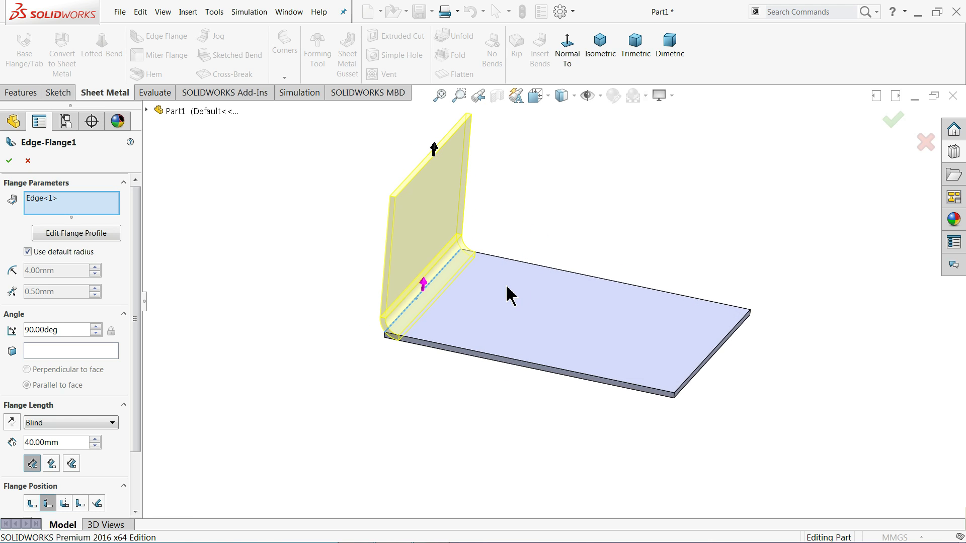
pyautogui.scroll(-2, 433, 329)
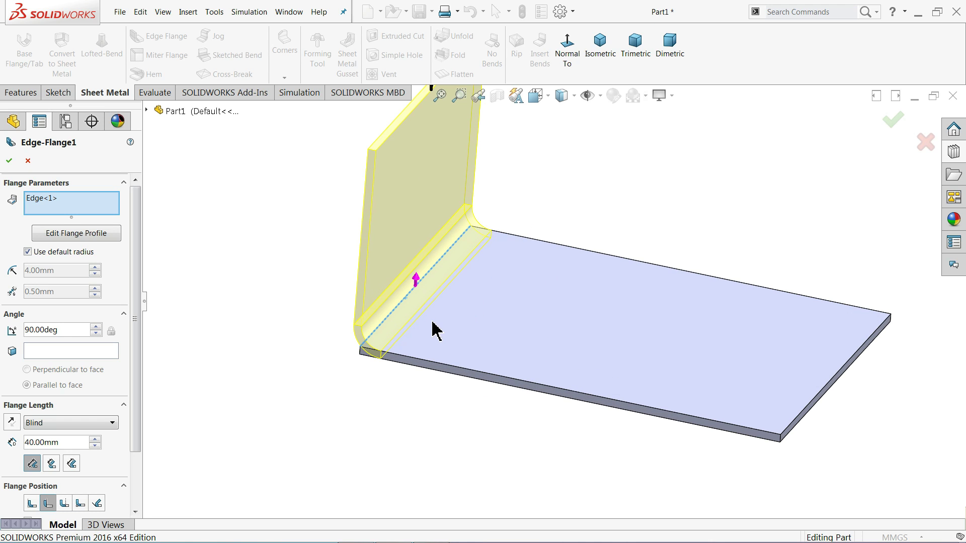
pyautogui.click(51, 463)
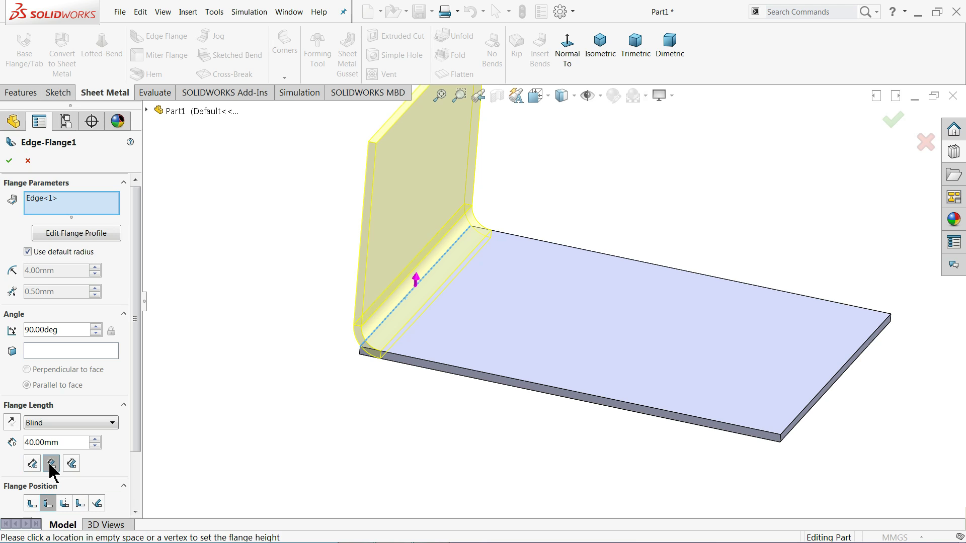
pyautogui.moveTo(431, 372); pyautogui.dragTo(453, 308, button='middle')
pyautogui.scroll(-3, 423, 310)
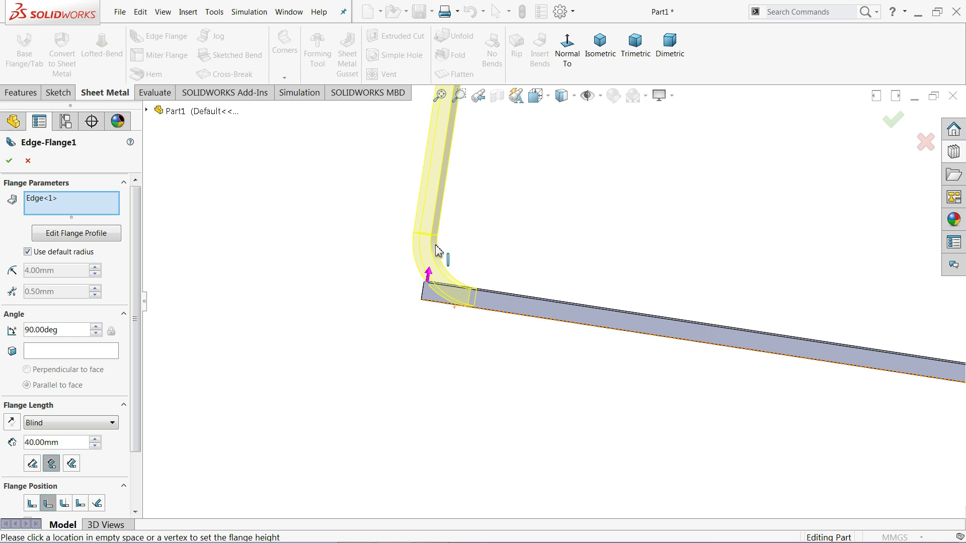
# Step: Check the lower R4 bend and 40 mm height in the drawing's side view, and accept the edge flange
pyautogui.click(917, 12)
pyautogui.scroll(2, 611, 274)
pyautogui.scroll(1, 611, 274)
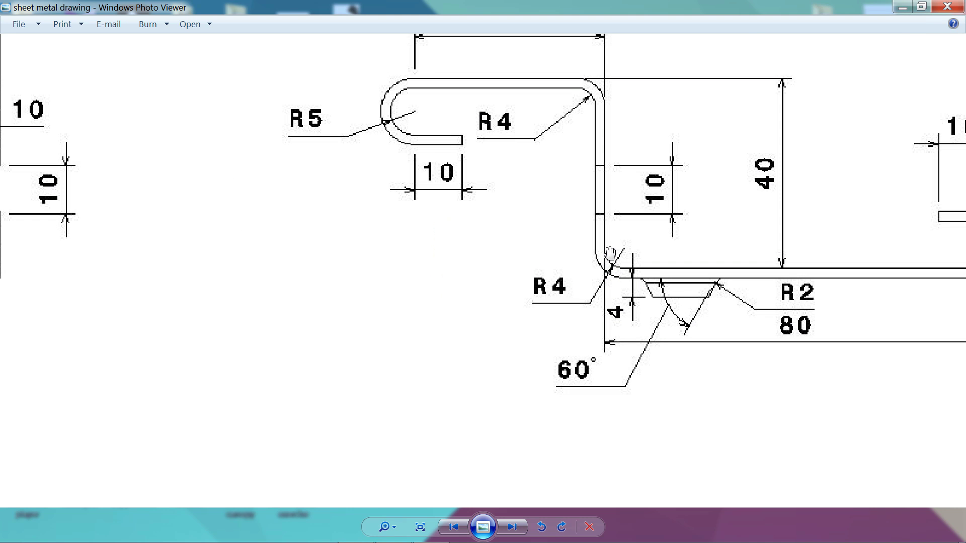
pyautogui.moveTo(605, 219); pyautogui.dragTo(603, 251)
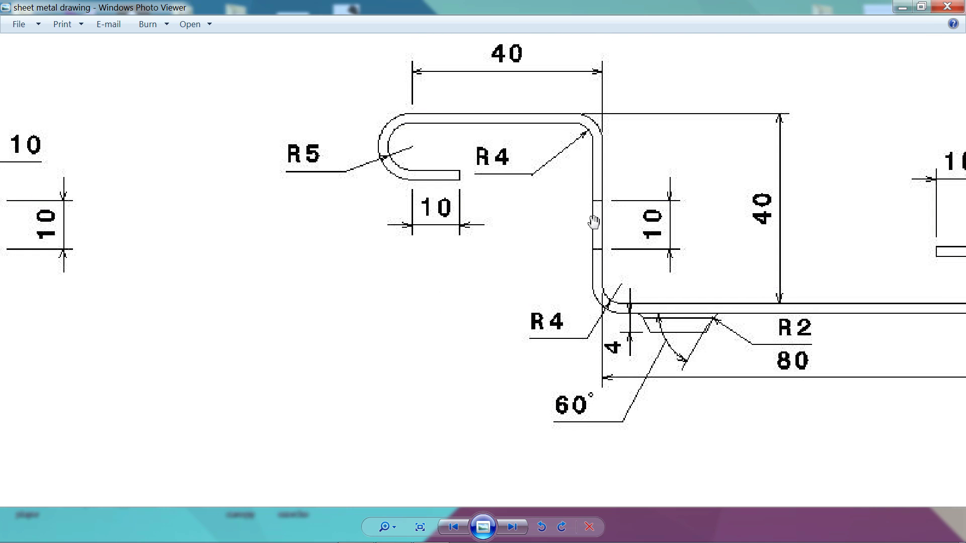
pyautogui.scroll(-1, 594, 221)
pyautogui.hotkey('alt', 'Tab')
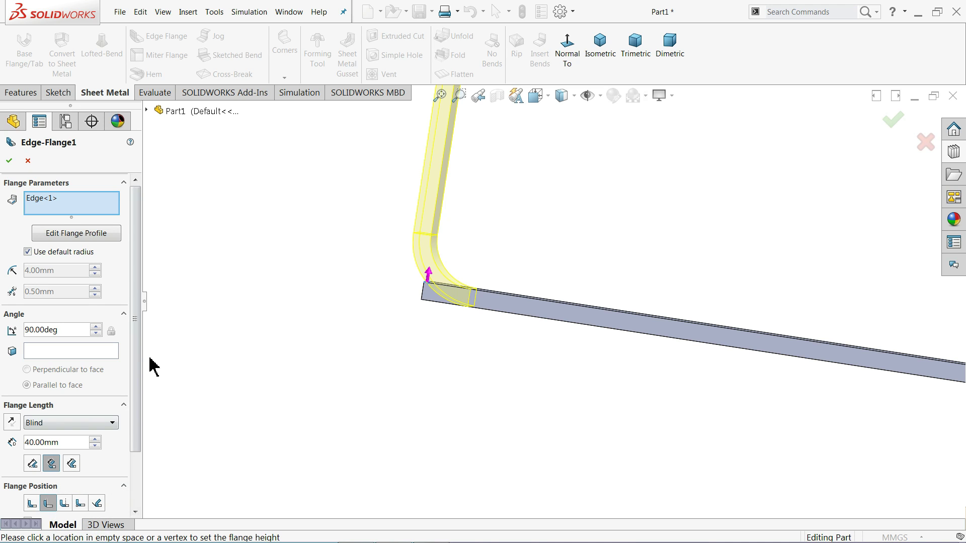
pyautogui.click(9, 161)
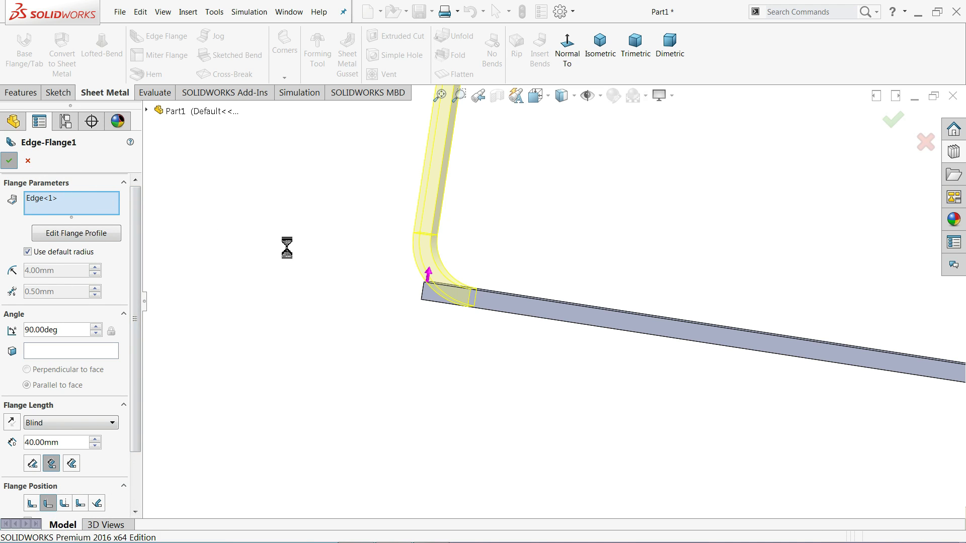
# Step: Measure the distance between the upright flange's upper inner edge and the base plate's upper face
pyautogui.moveTo(382, 265); pyautogui.dragTo(429, 347, button='middle')
pyautogui.scroll(-3, 585, 214)
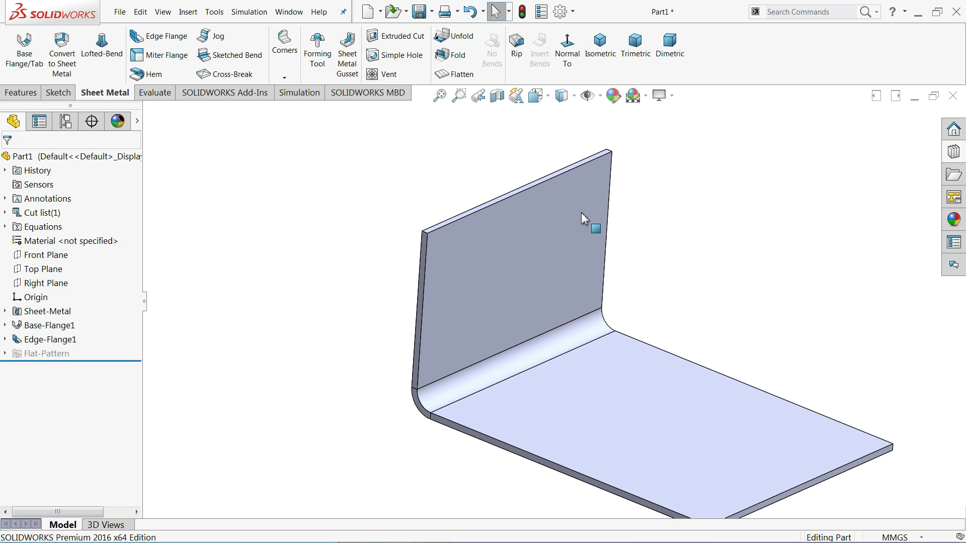
pyautogui.click(143, 94)
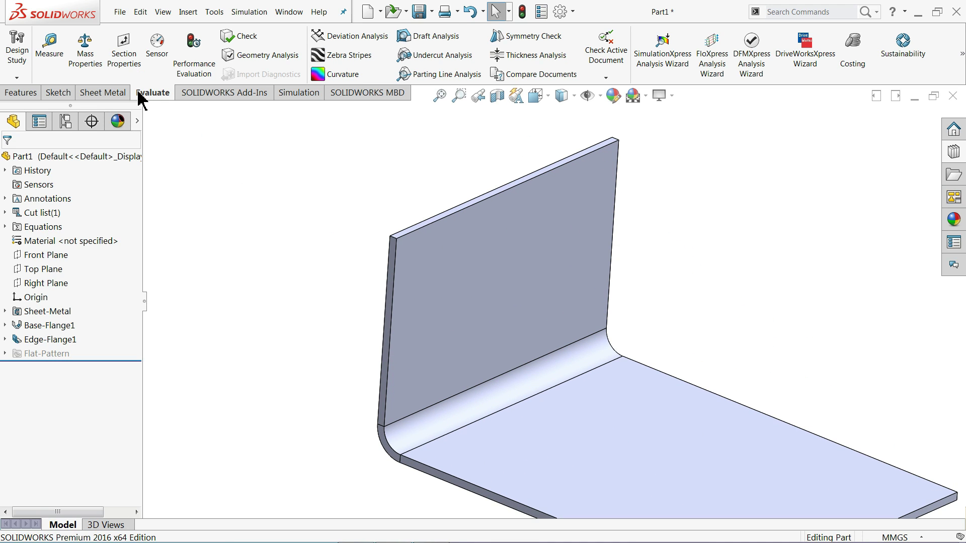
pyautogui.rightClick(138, 92)
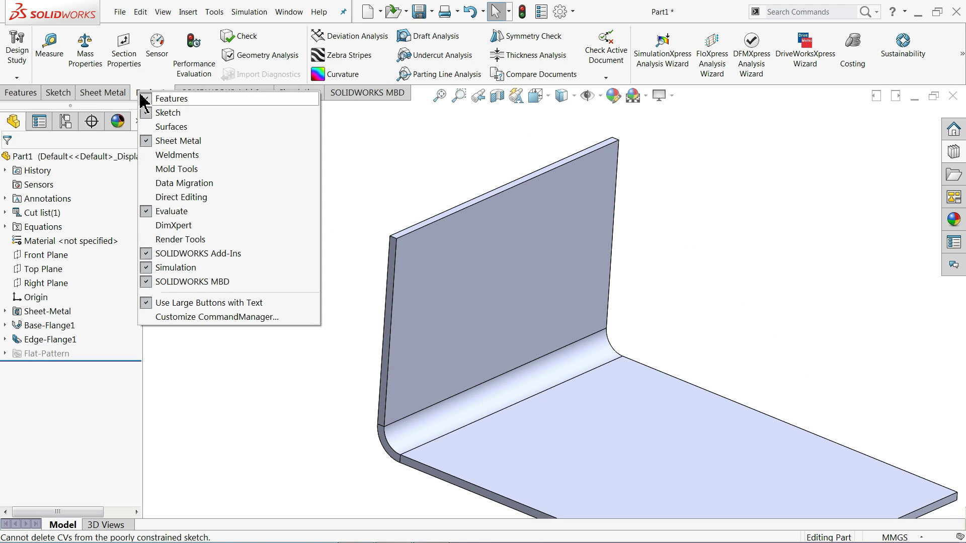
pyautogui.click(53, 50)
pyautogui.click(473, 204)
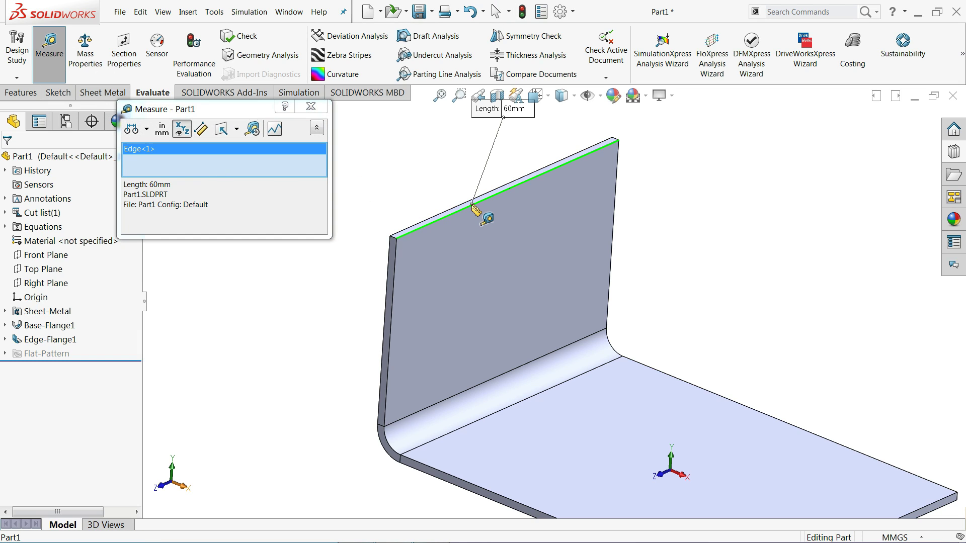
pyautogui.click(522, 423)
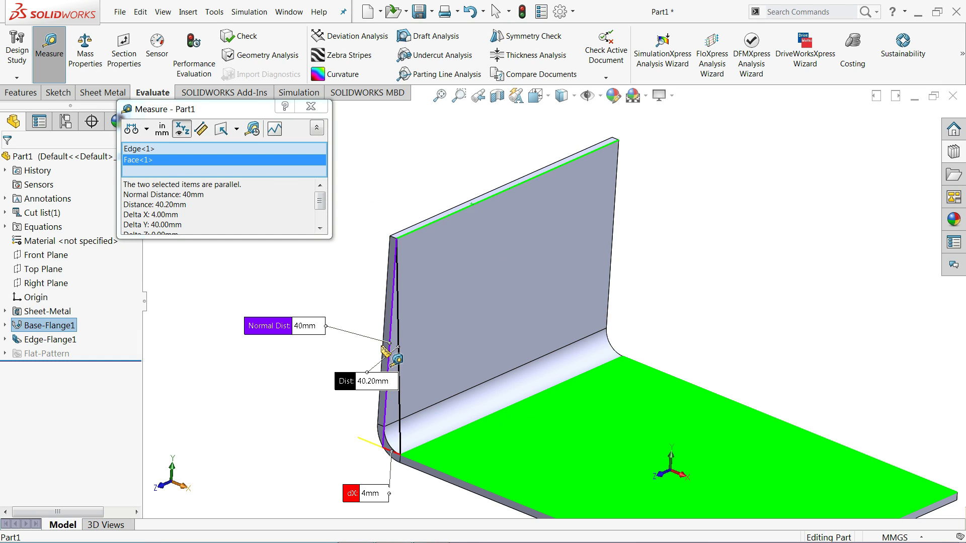
pyautogui.click(304, 326)
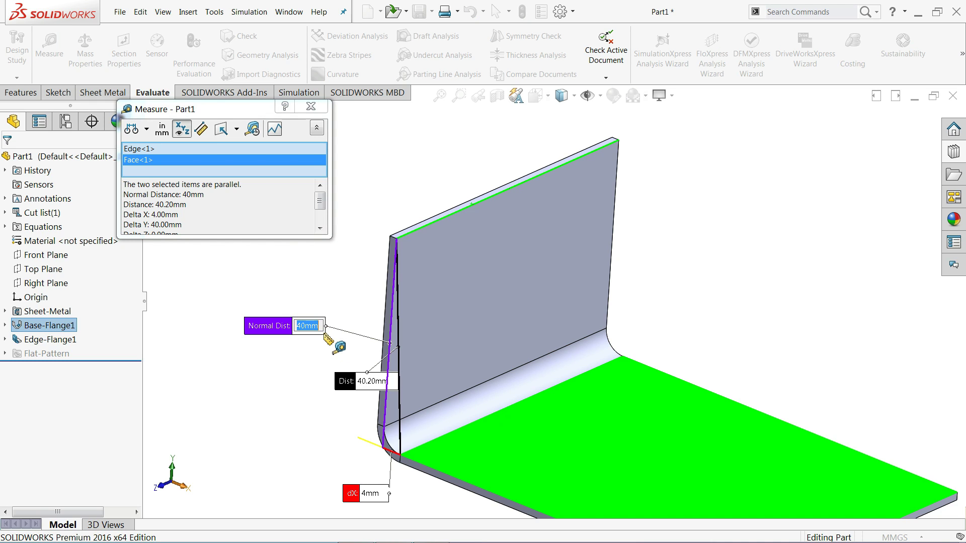
pyautogui.click(309, 107)
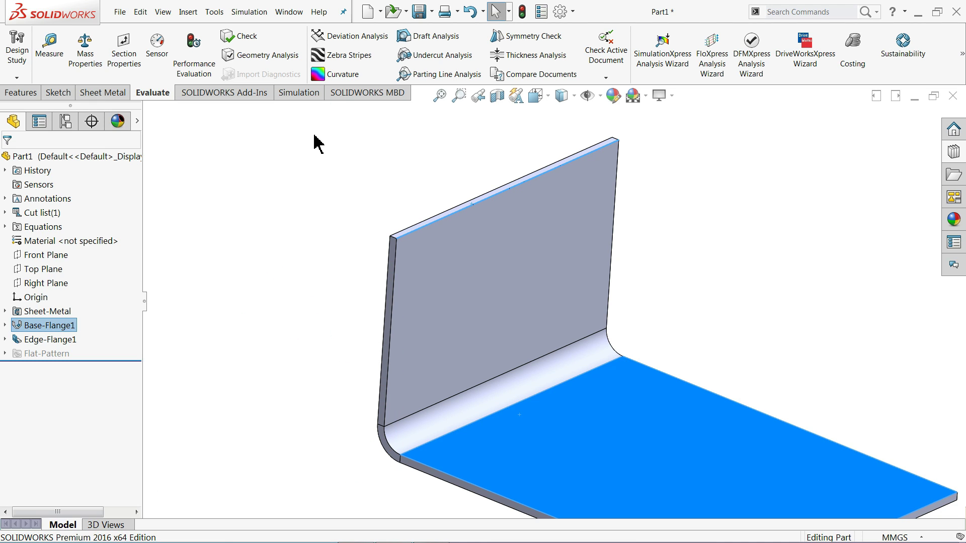
# Step: Place a second 90-degree Edge Flange on the upright flange's upper edge, about 41 mm long and pointing away from the base plate
pyautogui.click(104, 92)
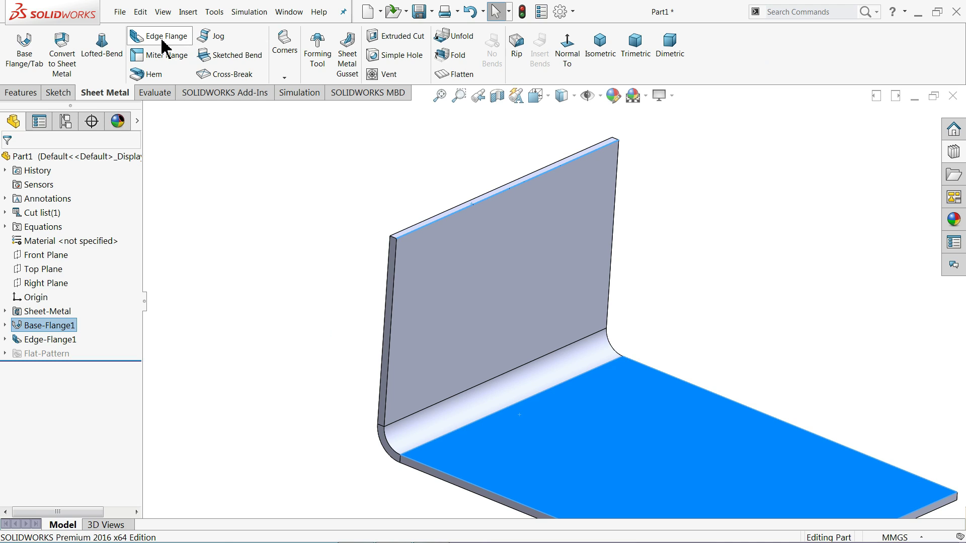
pyautogui.click(161, 37)
pyautogui.click(543, 285)
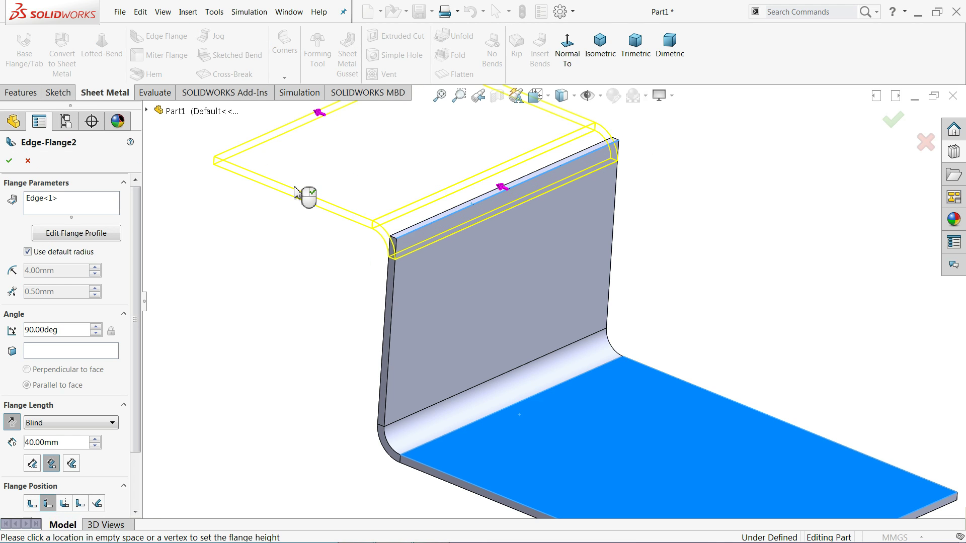
pyautogui.click(292, 185)
pyautogui.scroll(2, 355, 306)
pyautogui.moveTo(356, 306); pyautogui.dragTo(405, 249, button='middle')
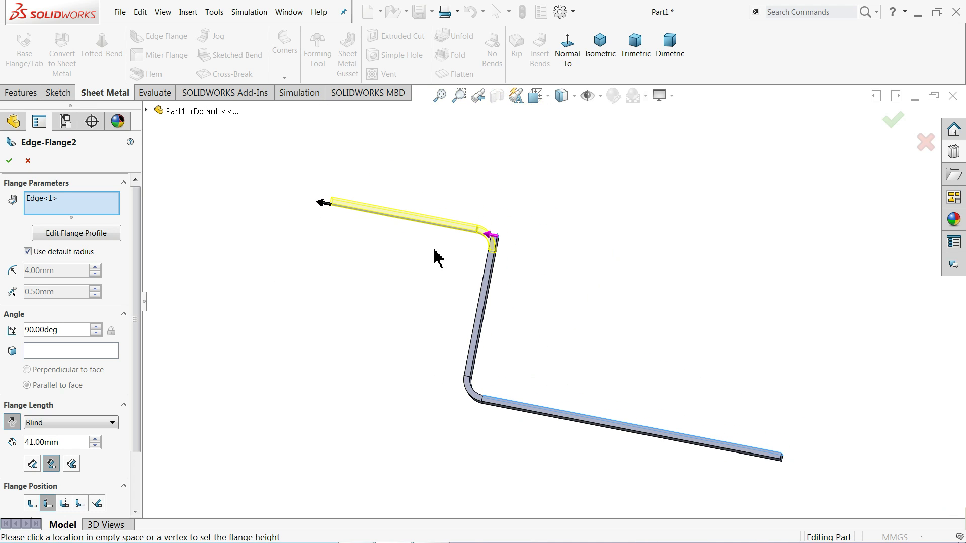
pyautogui.scroll(-4, 537, 266)
pyautogui.moveTo(587, 268); pyautogui.dragTo(585, 264, button='middle')
pyautogui.scroll(-2, 551, 269)
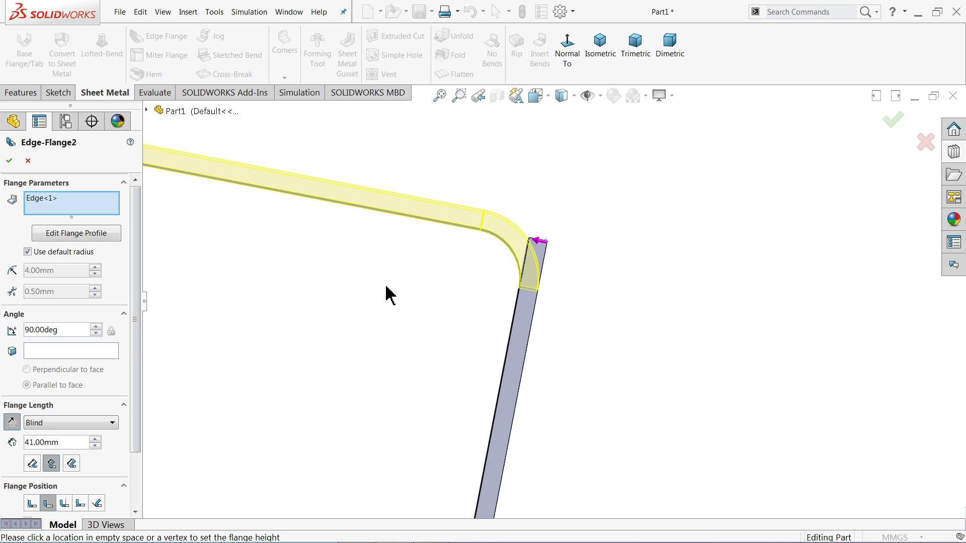
# Step: Set the second edge flange's length to 40 mm, measured from the outer virtual sharp
pyautogui.moveTo(65, 448); pyautogui.dragTo(22, 448)
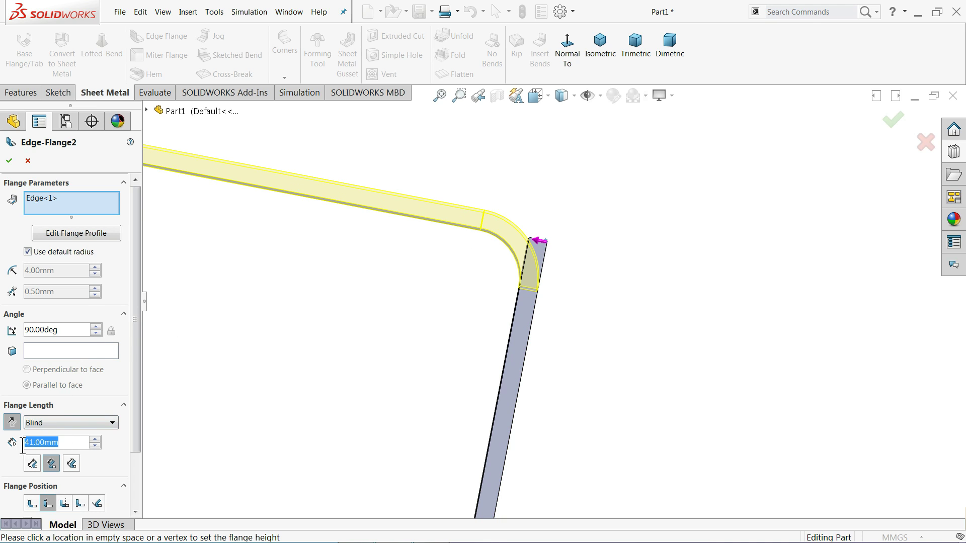
pyautogui.write('40')
pyautogui.press('Return')
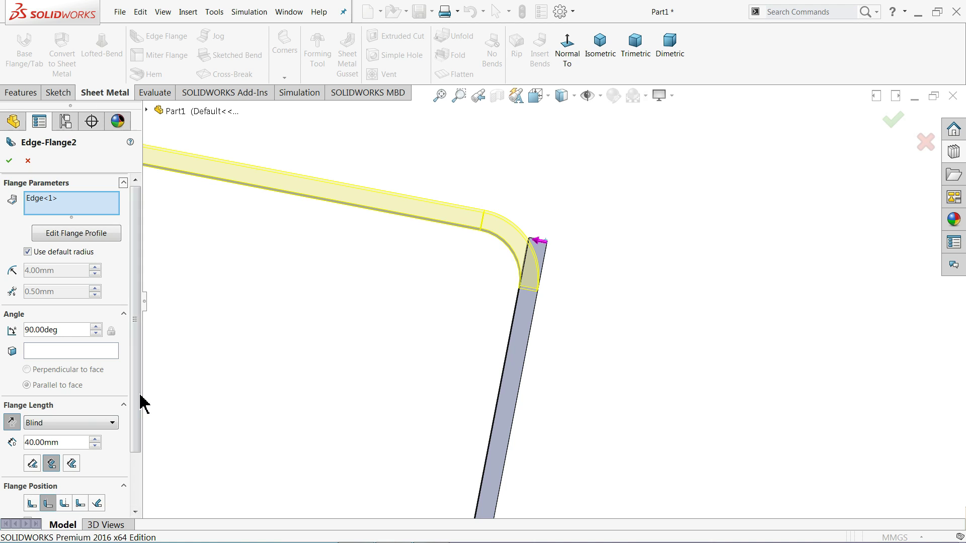
pyautogui.scroll(-3, 136, 430)
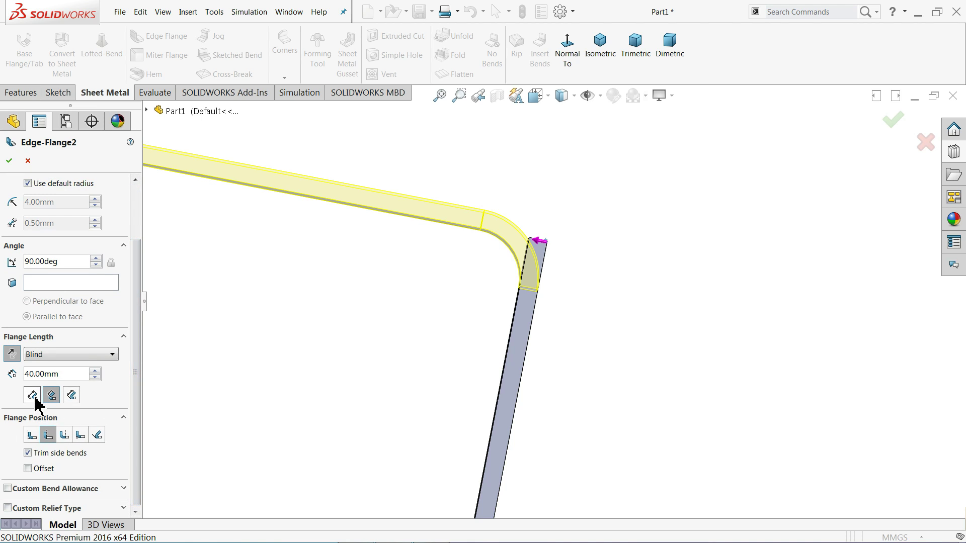
pyautogui.click(32, 395)
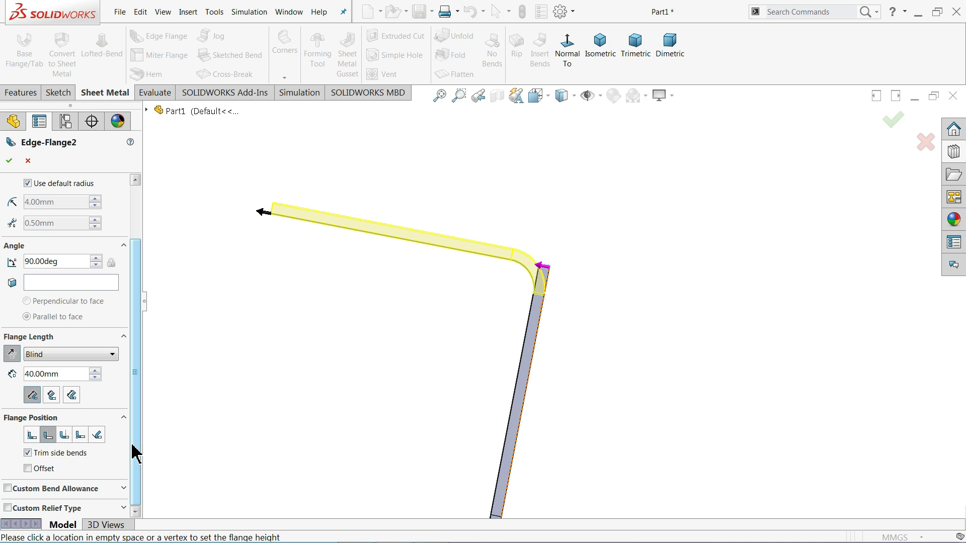
# Step: Set the second flange's position to Material Inside, comparing it with Material Outside, and accept the flange
pyautogui.click(31, 438)
pyautogui.scroll(-3, 506, 279)
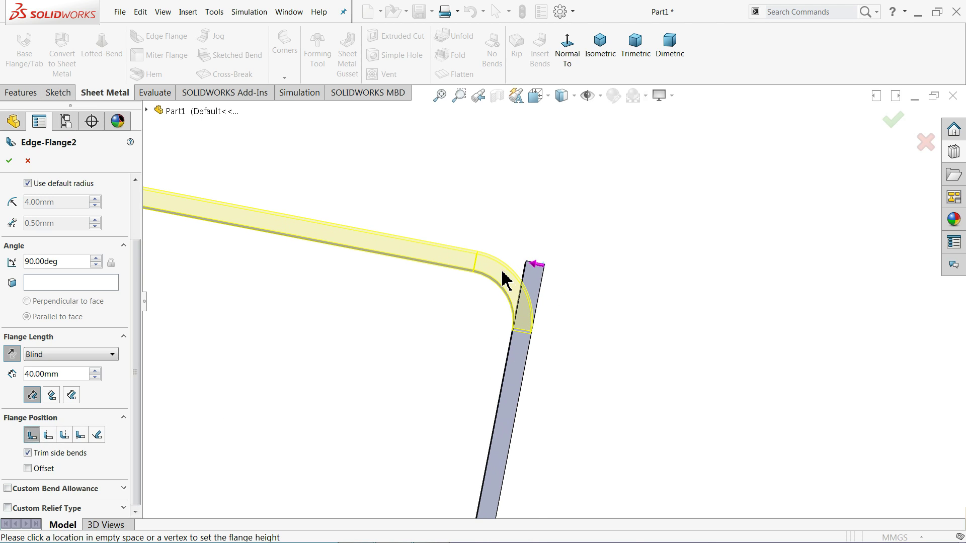
pyautogui.click(46, 436)
pyautogui.click(31, 435)
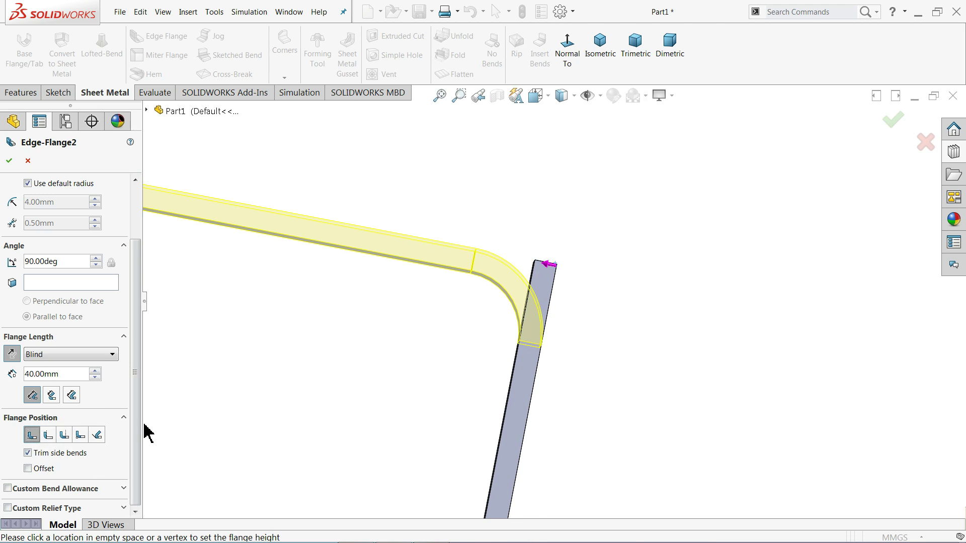
pyautogui.scroll(3, 524, 288)
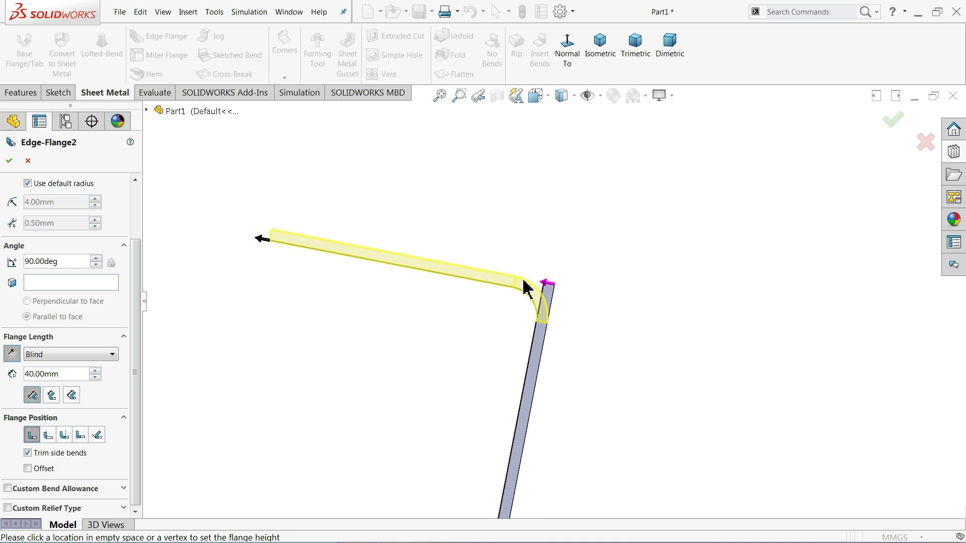
pyautogui.click(9, 161)
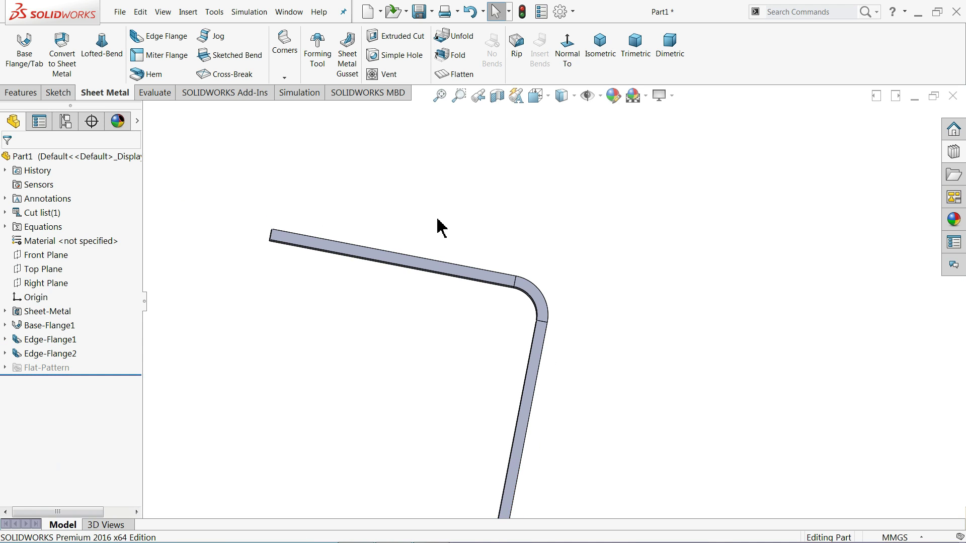
# Step: Measure the distance from the upper flange's free edge to the upright flange's inner face, and clear the selection
pyautogui.moveTo(436, 224); pyautogui.dragTo(399, 248, button='middle')
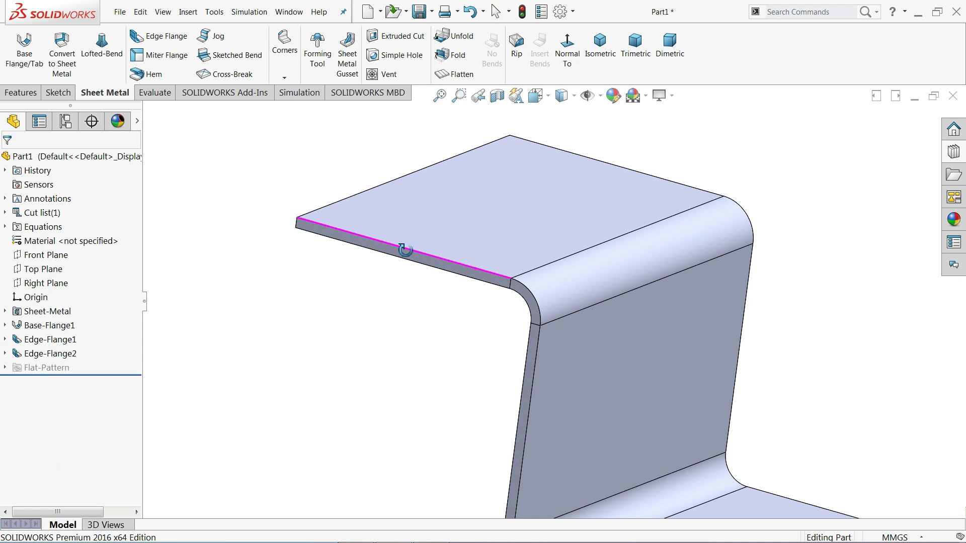
pyautogui.click(139, 94)
pyautogui.click(49, 47)
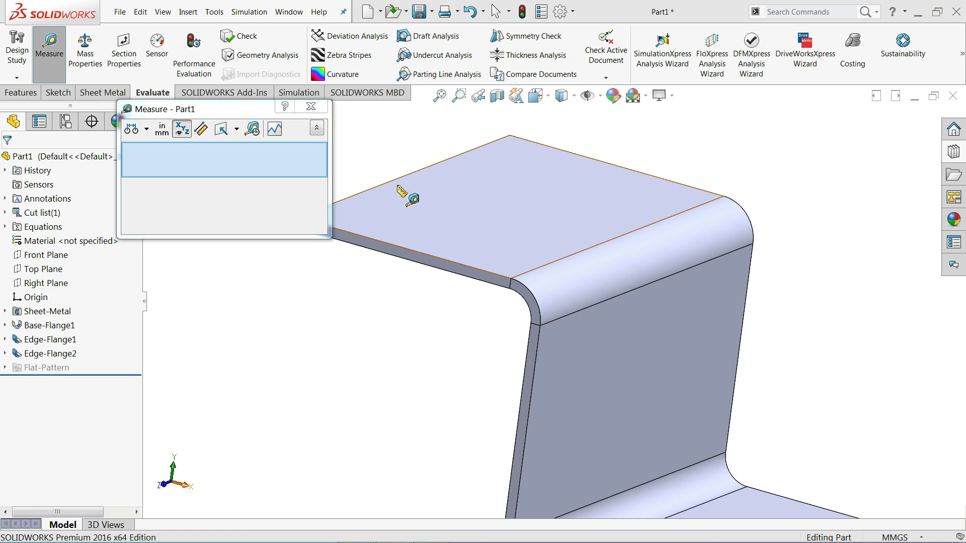
pyautogui.click(396, 179)
pyautogui.click(609, 322)
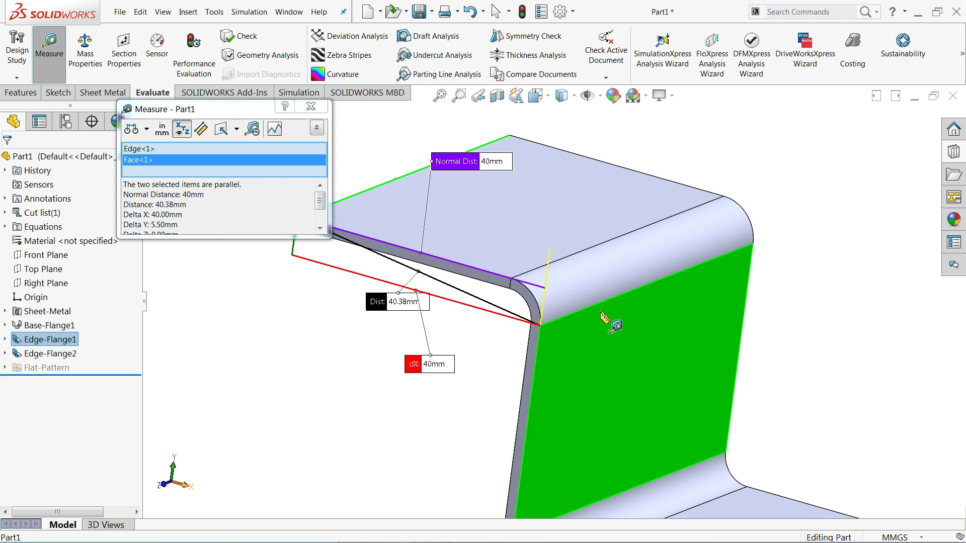
pyautogui.click(492, 162)
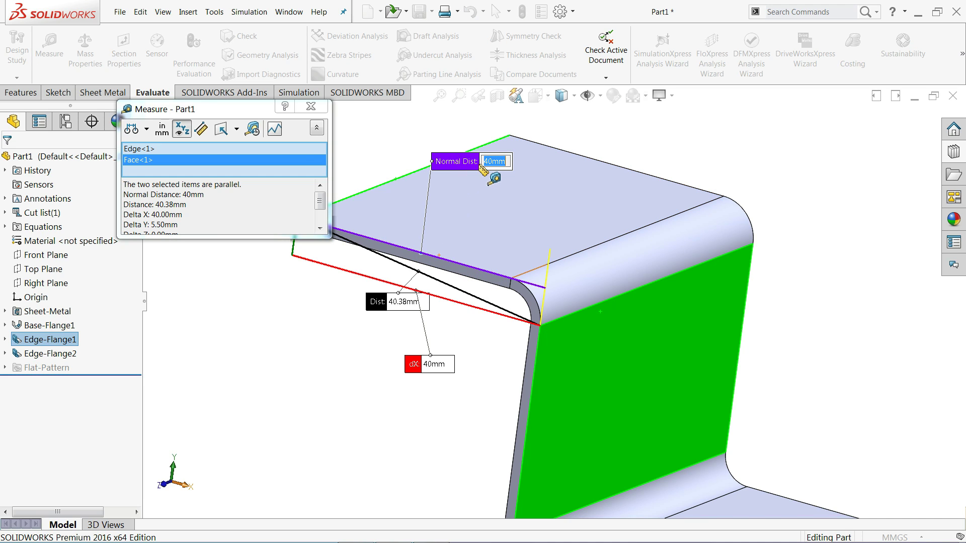
pyautogui.click(310, 106)
pyautogui.scroll(-5, 399, 222)
pyautogui.moveTo(449, 277); pyautogui.dragTo(444, 312)
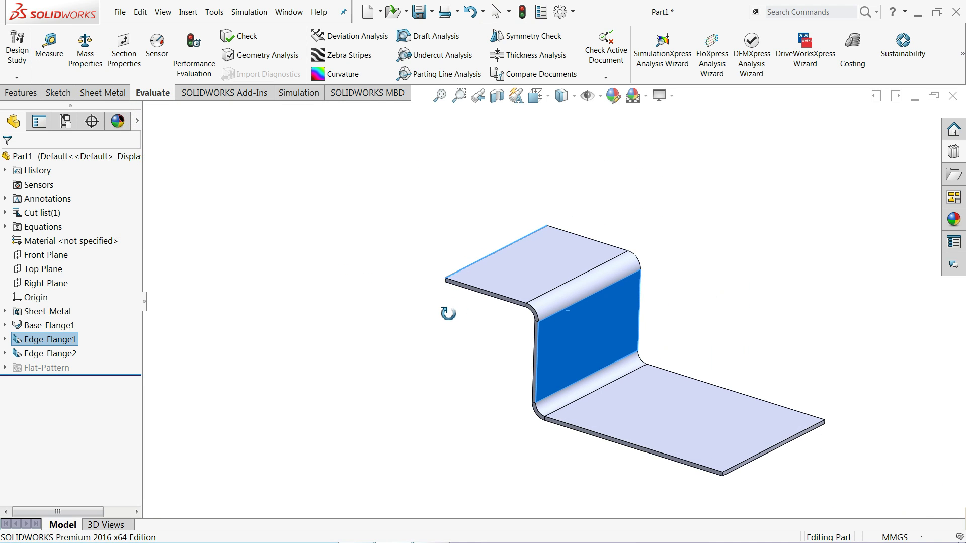
pyautogui.press('Escape')
pyautogui.press('f')
pyautogui.press('Escape')
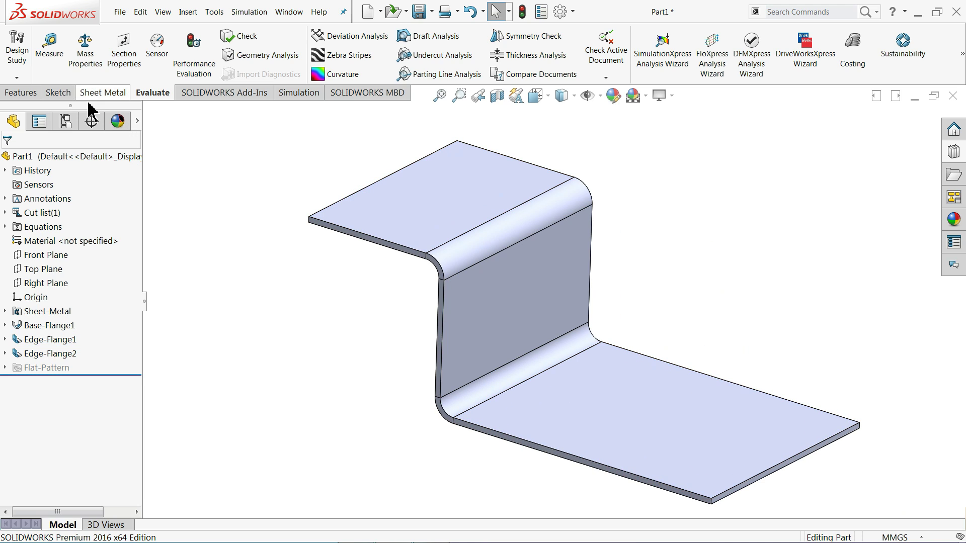
# Step: Consult the reference drawing's side view for the R5 hooked end of the upper flange
pyautogui.click(103, 96)
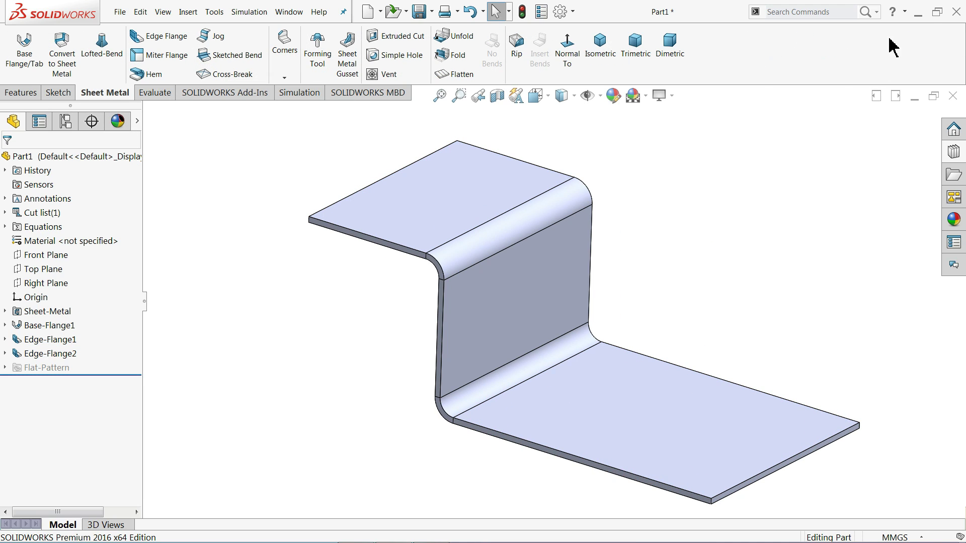
pyautogui.click(918, 11)
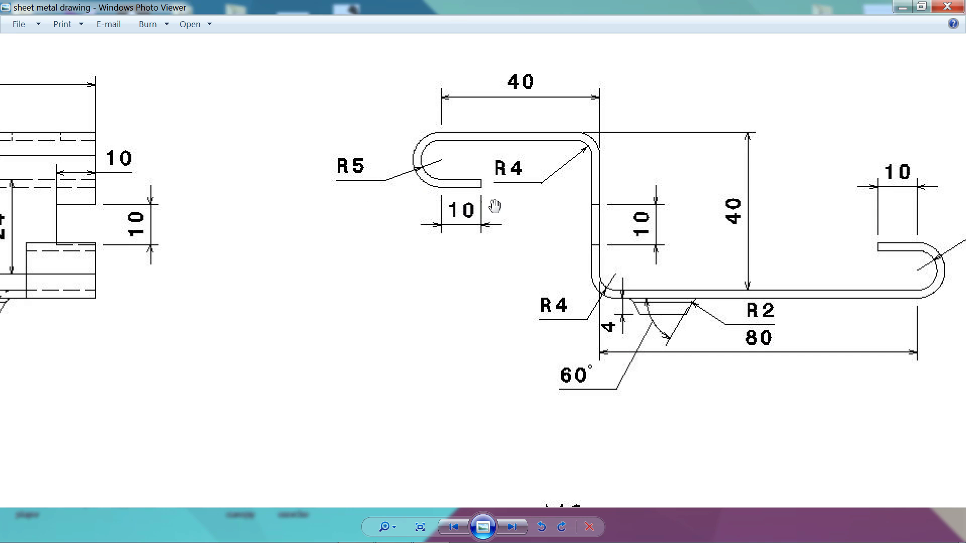
# Step: Add an open hem to the upper flange's free edge, curling downward, with bend outside, 15 mm length and 10 mm gap
pyautogui.moveTo(776, 263); pyautogui.dragTo(655, 264)
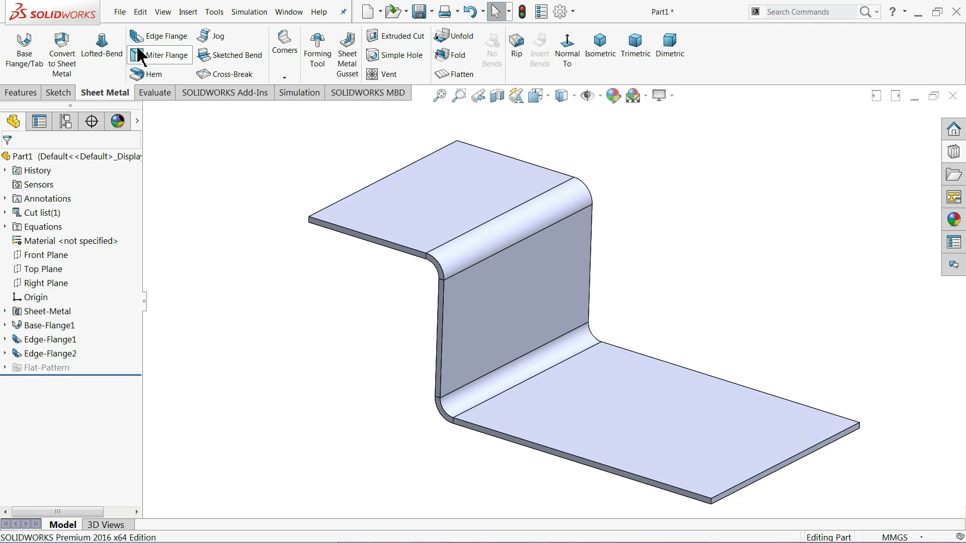
pyautogui.click(154, 74)
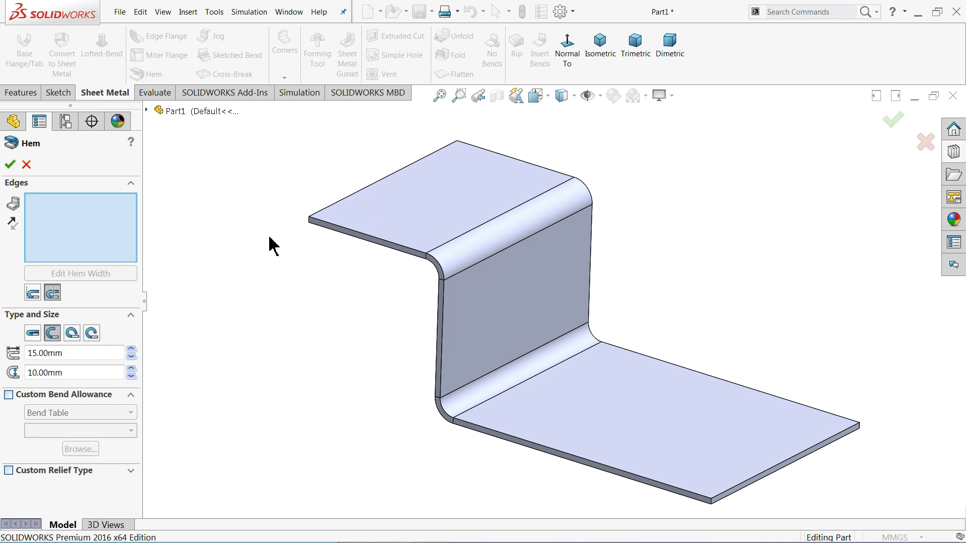
pyautogui.moveTo(376, 312); pyautogui.dragTo(357, 276, button='middle')
pyautogui.click(346, 238)
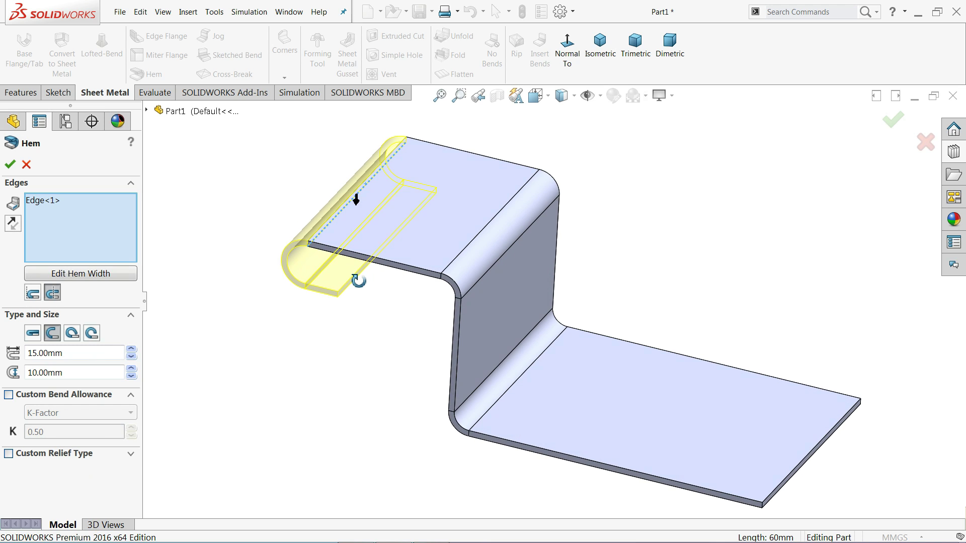
pyautogui.scroll(-3, 352, 281)
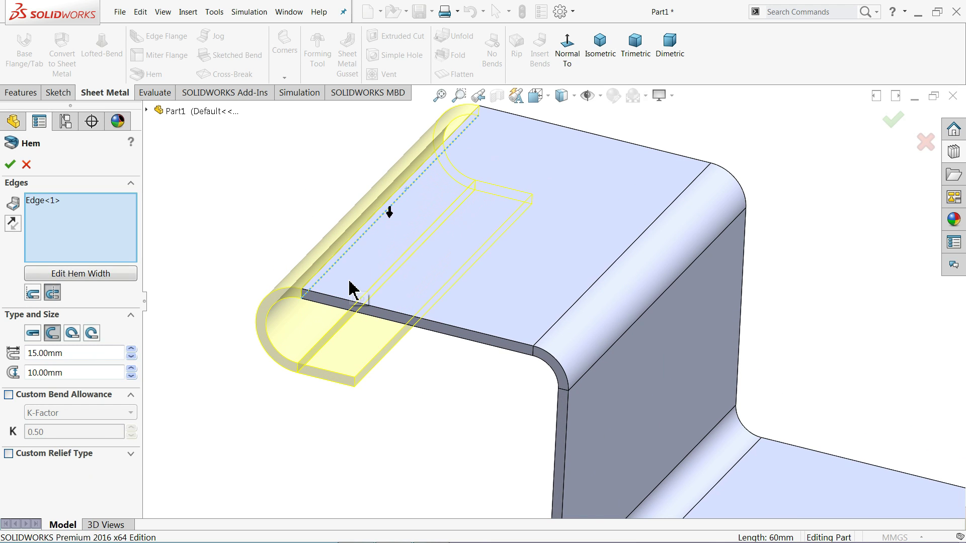
pyautogui.click(32, 294)
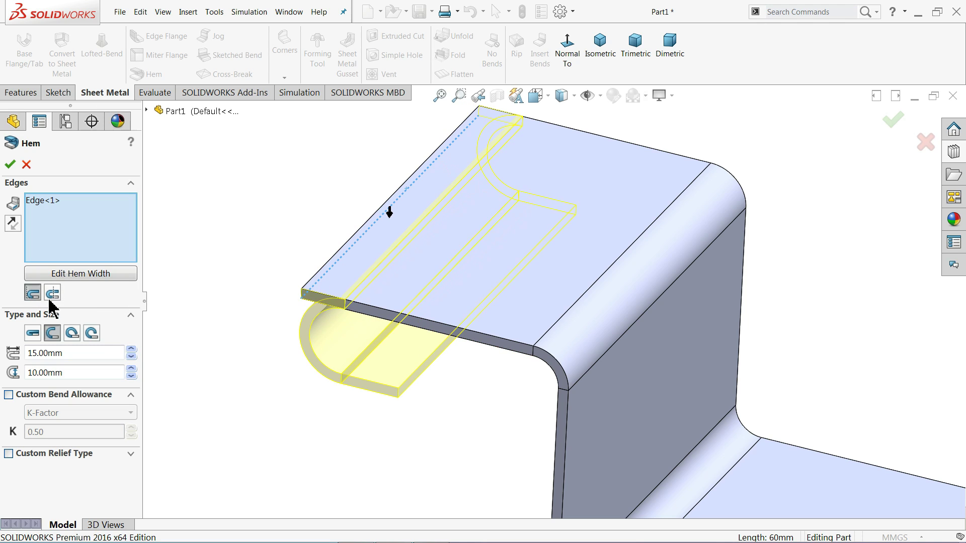
pyautogui.click(52, 293)
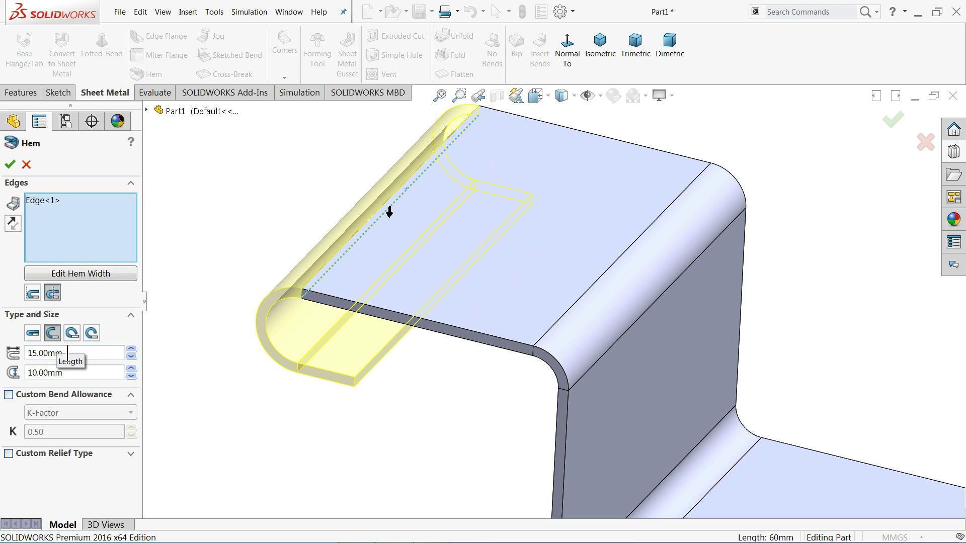
pyautogui.click(25, 349)
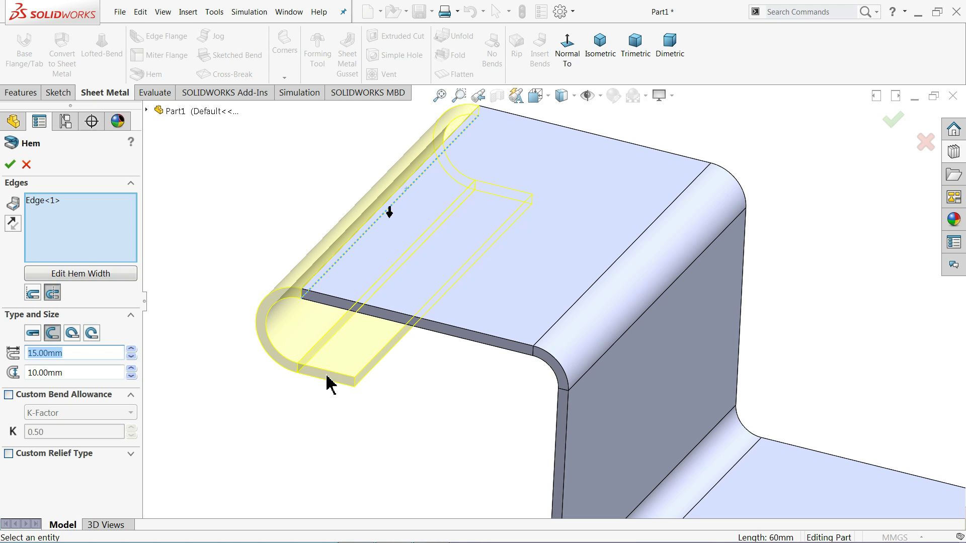
pyautogui.press('Tab')
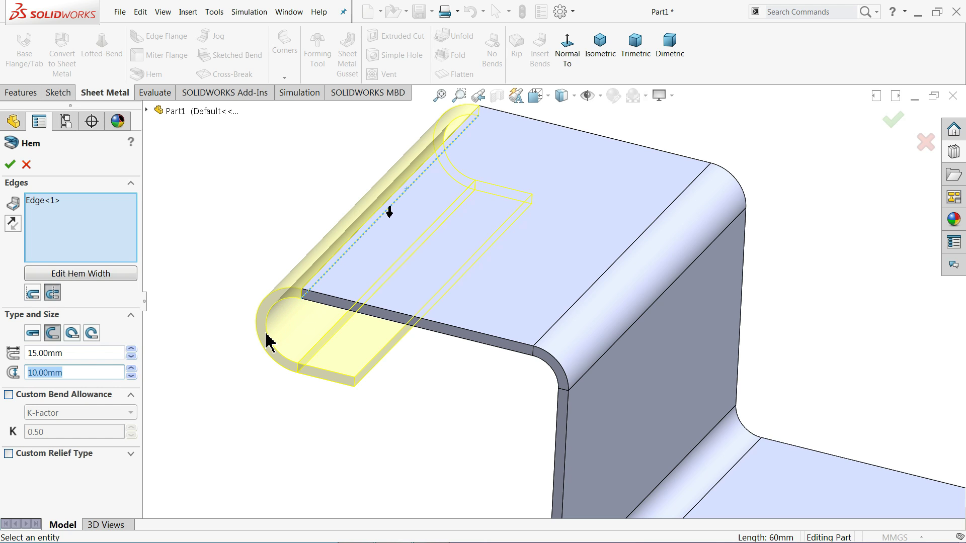
pyautogui.click(10, 165)
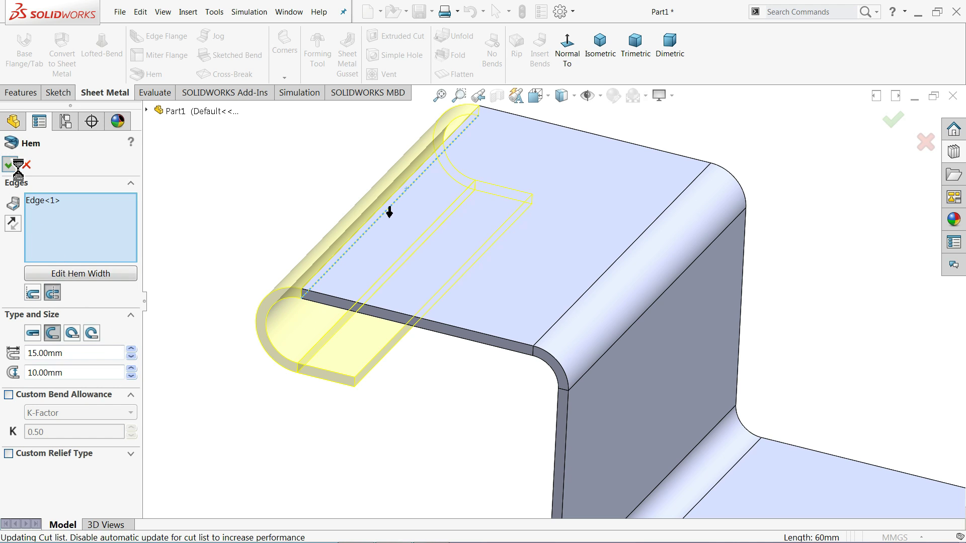
# Step: Add an upward-curling open hem to the base flange's free edge, with bend outside, 15 mm length and 10 mm gap
pyautogui.scroll(5, 394, 309)
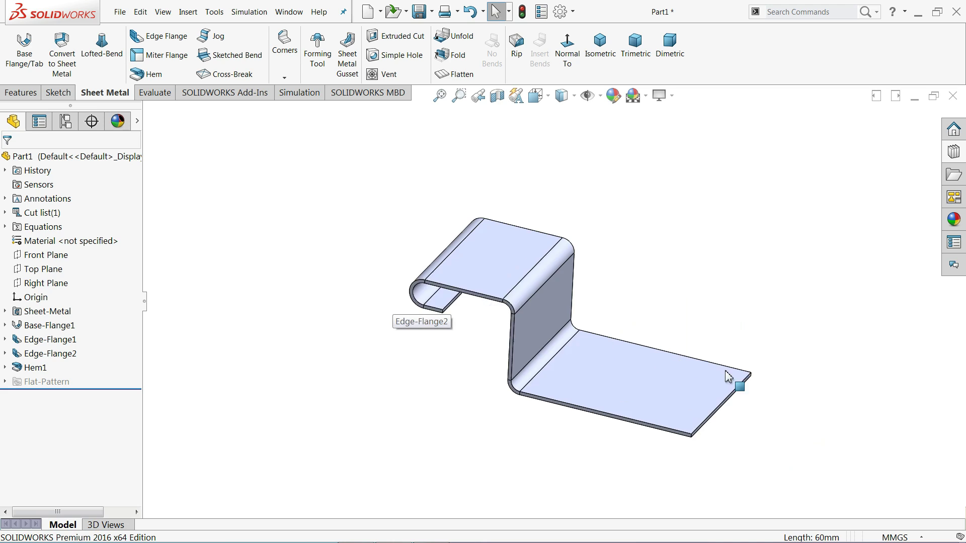
pyautogui.scroll(-2, 729, 412)
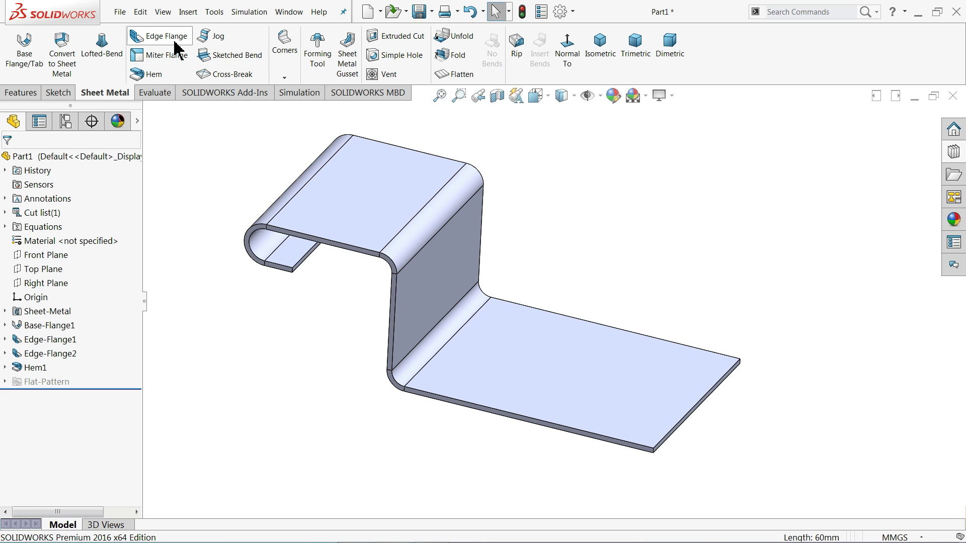
pyautogui.click(162, 78)
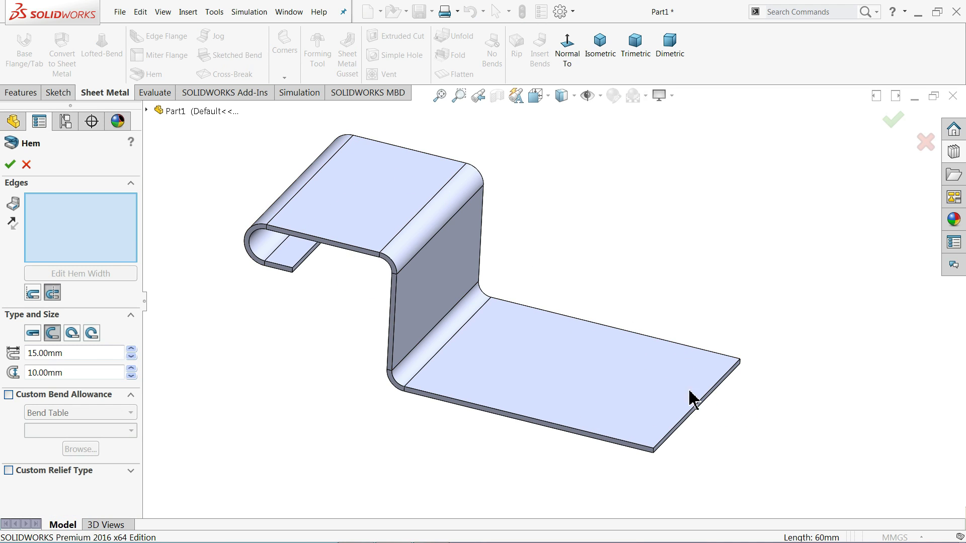
pyautogui.click(696, 406)
pyautogui.scroll(-3, 681, 409)
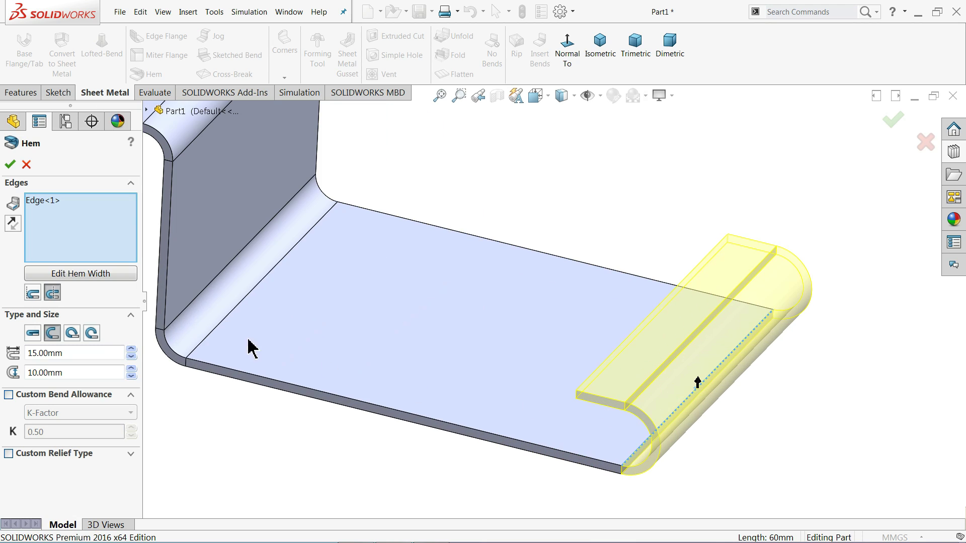
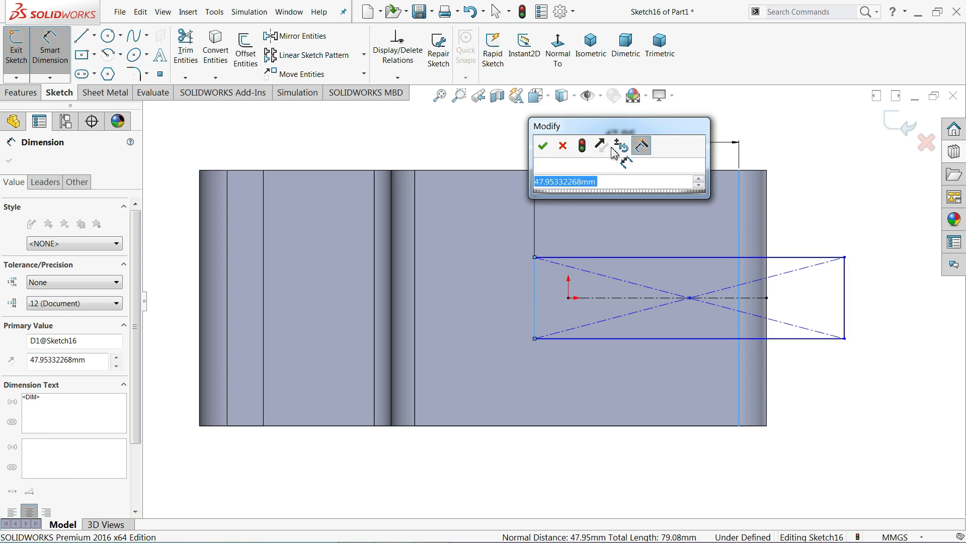
# Step: Dimension the slot rectangle with its inner side 40 mm from the lower hem's bend line and a width of 25 mm
pyautogui.write('40')
pyautogui.click(543, 147)
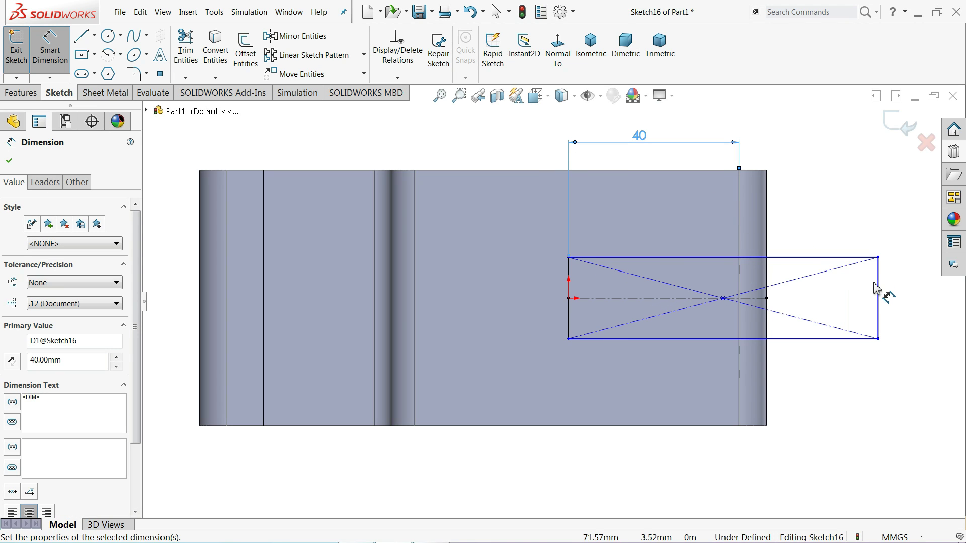
pyautogui.click(879, 298)
pyautogui.click(897, 297)
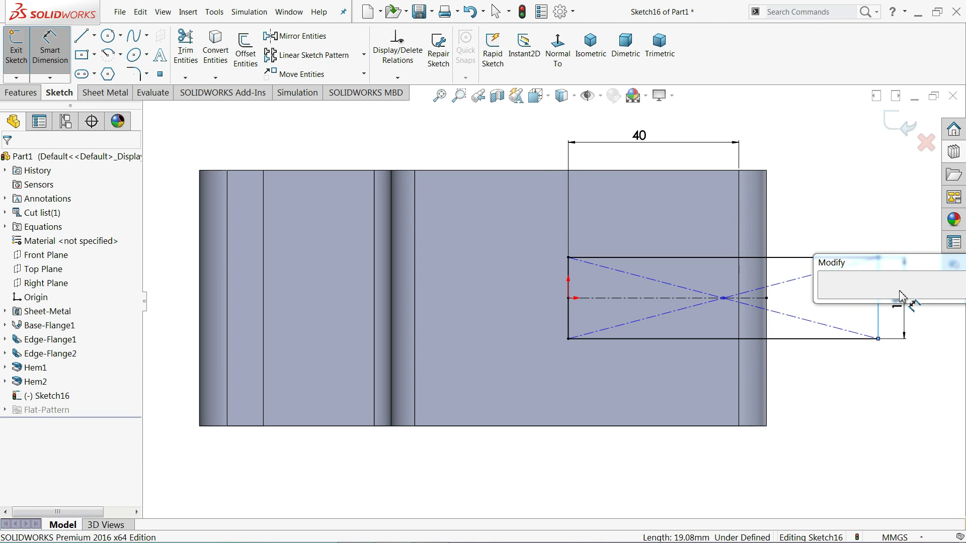
pyautogui.write('25')
pyautogui.press('Return')
pyautogui.click(50, 50)
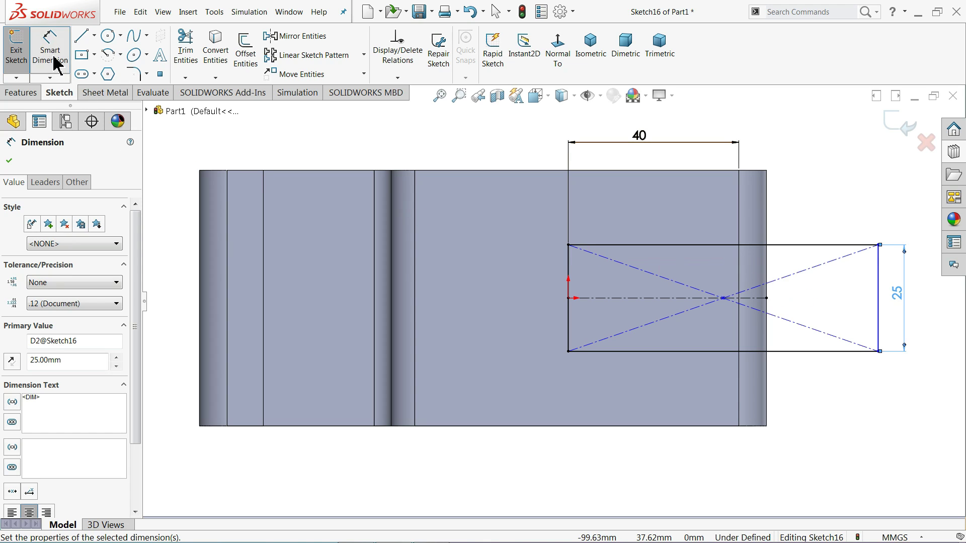
pyautogui.click(336, 141)
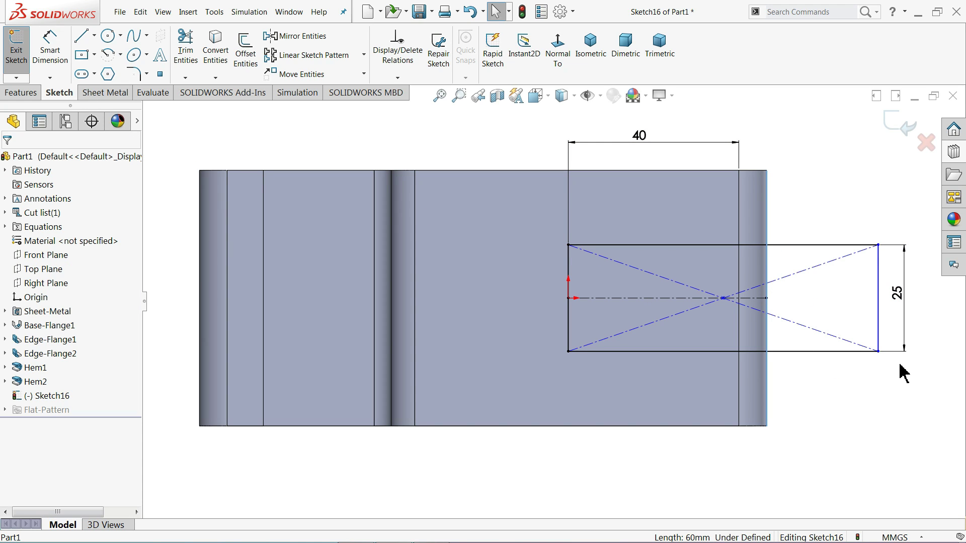
# Step: Make the rectangle's outer side collinear with the lower hem's outer silhouette edge
pyautogui.click(884, 314)
pyautogui.keyDown('ctrl'); pyautogui.click(876, 282); pyautogui.keyUp('ctrl')
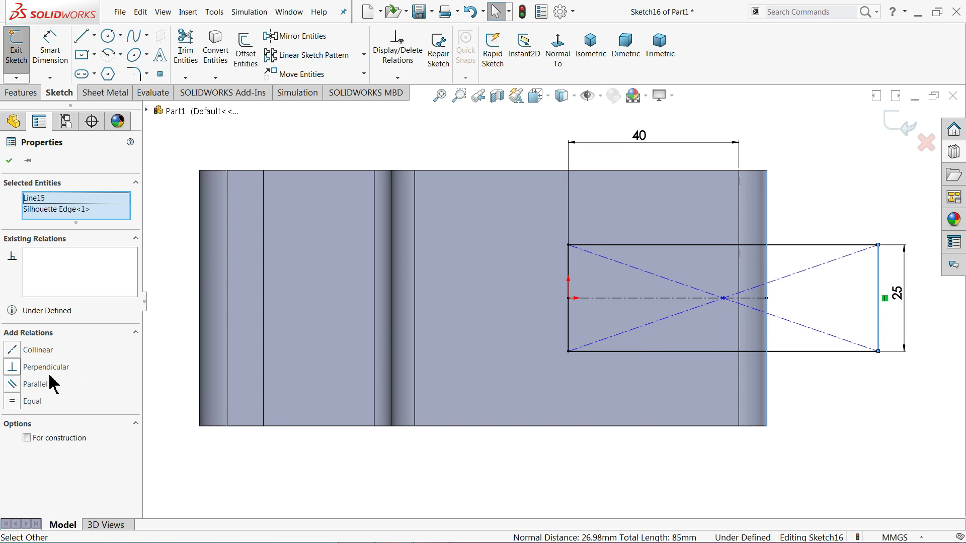
pyautogui.click(39, 352)
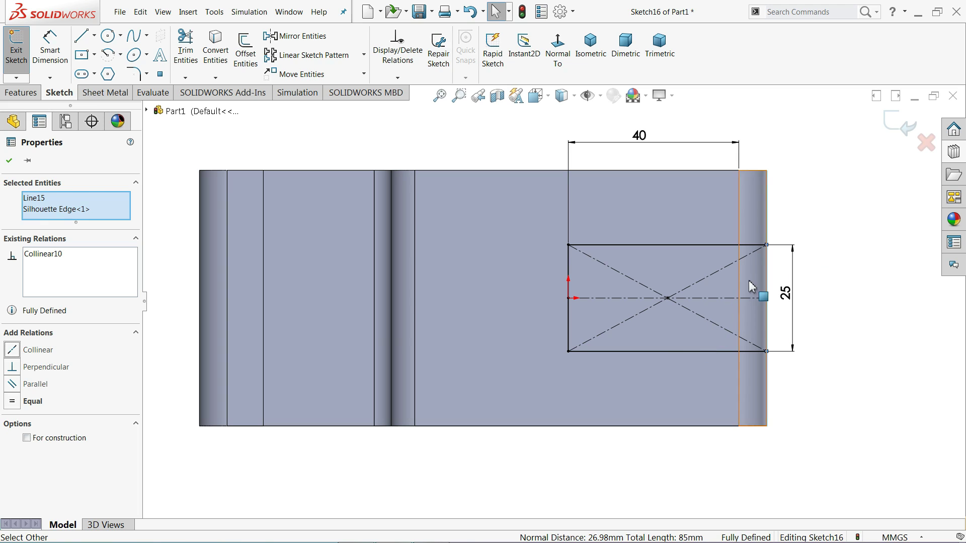
pyautogui.click(808, 206)
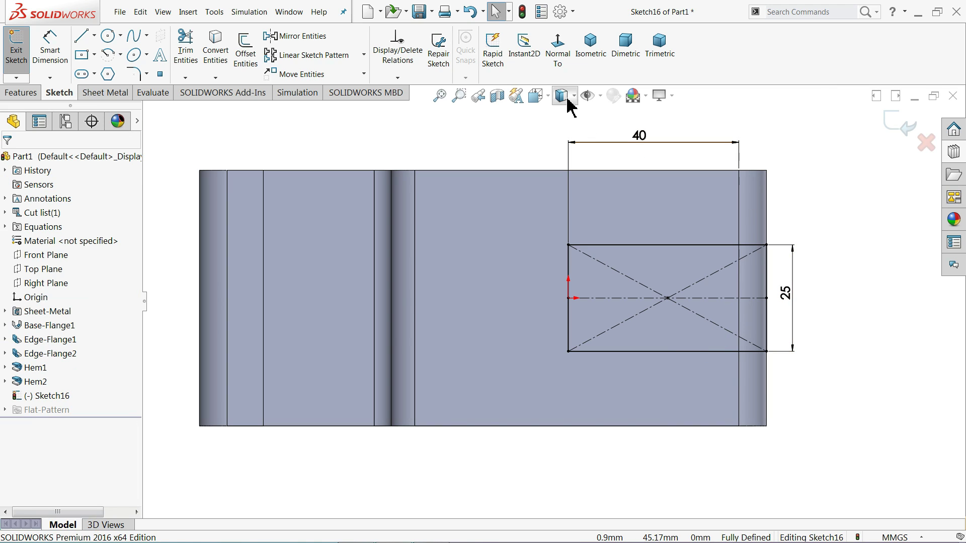
# Step: Cut the rectangle through the base flange and hem with a 30 mm blind Extruded Cut, unlinked from the sheet thickness
pyautogui.click(591, 50)
pyautogui.scroll(-3, 694, 411)
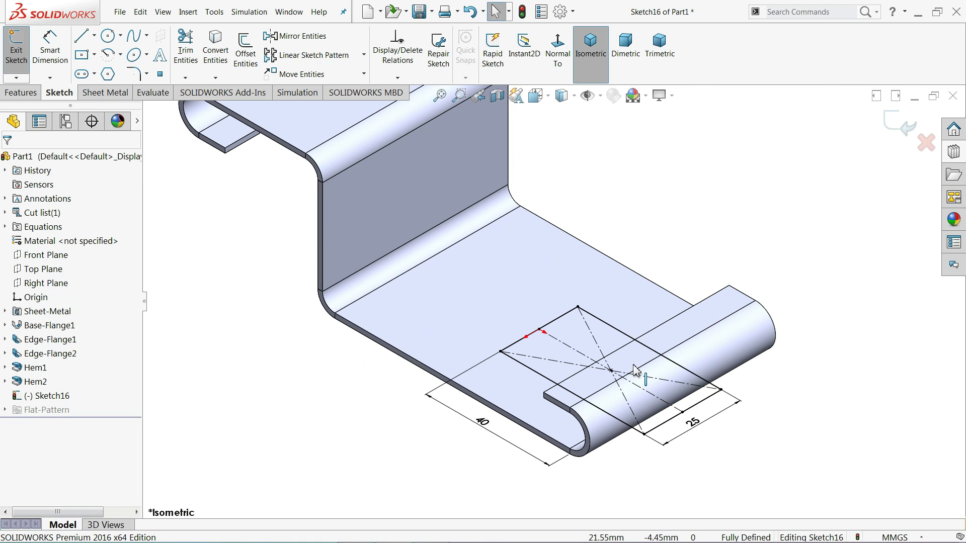
pyautogui.click(122, 95)
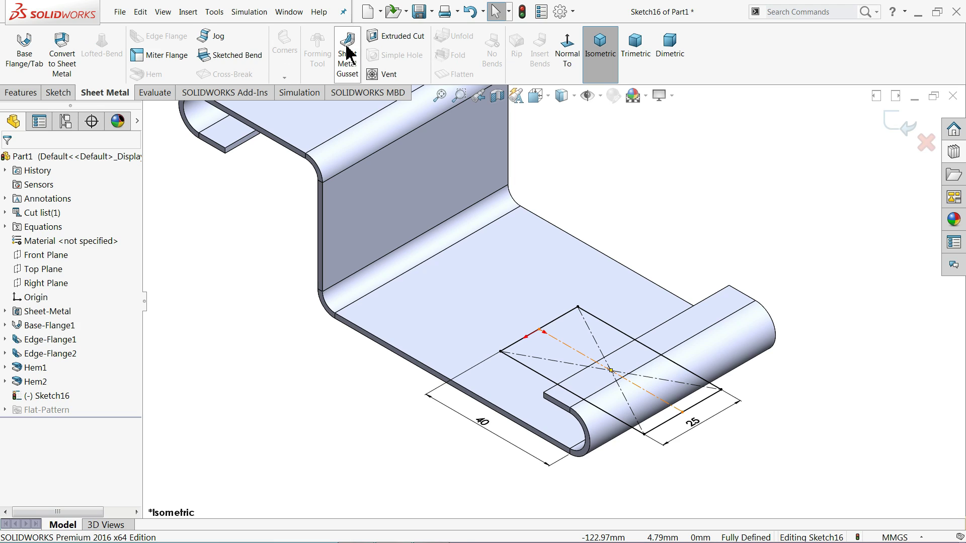
pyautogui.click(386, 43)
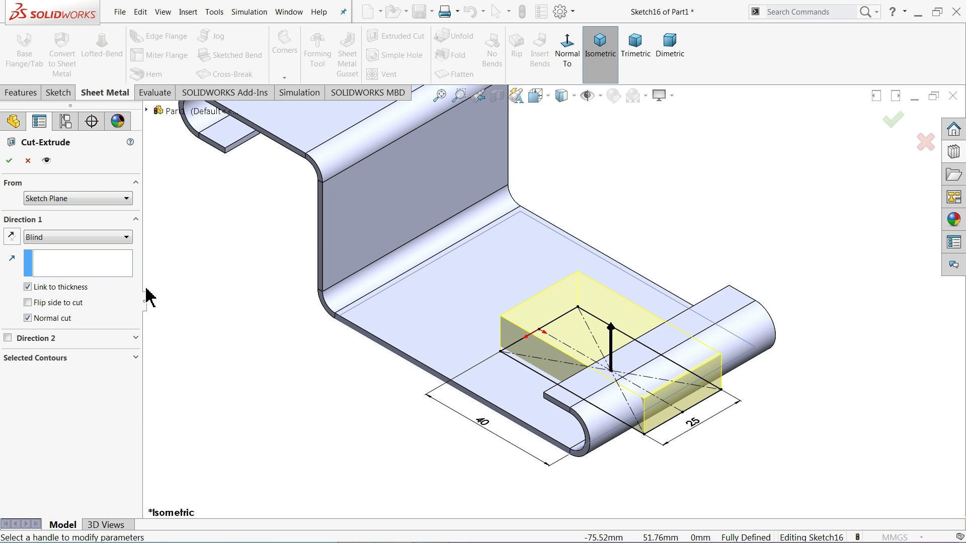
pyautogui.click(43, 239)
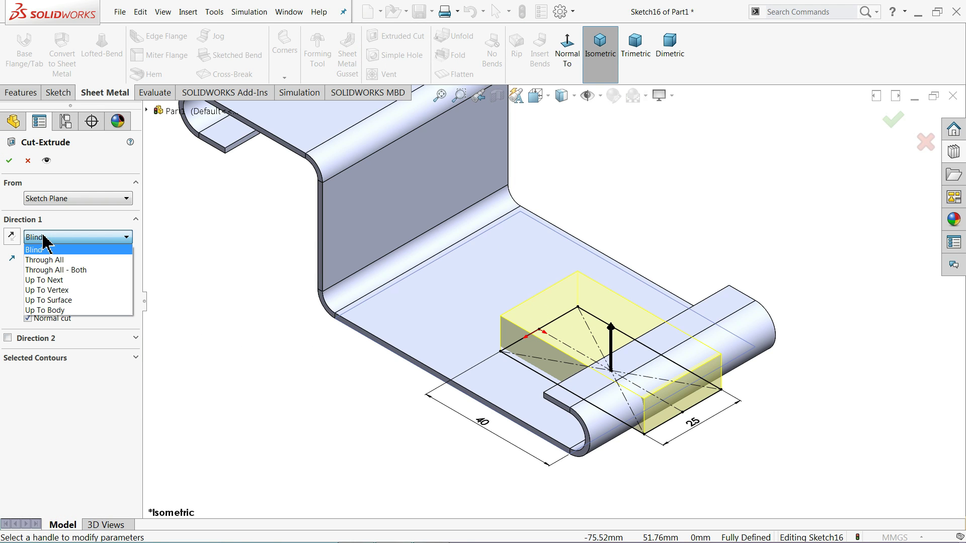
pyautogui.click(46, 247)
pyautogui.click(27, 288)
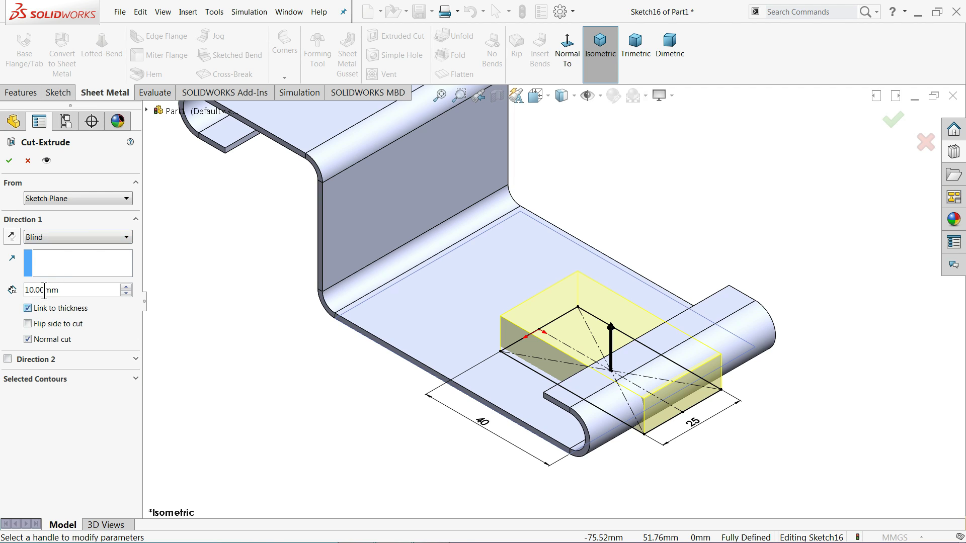
pyautogui.click(126, 286)
pyautogui.click(125, 286)
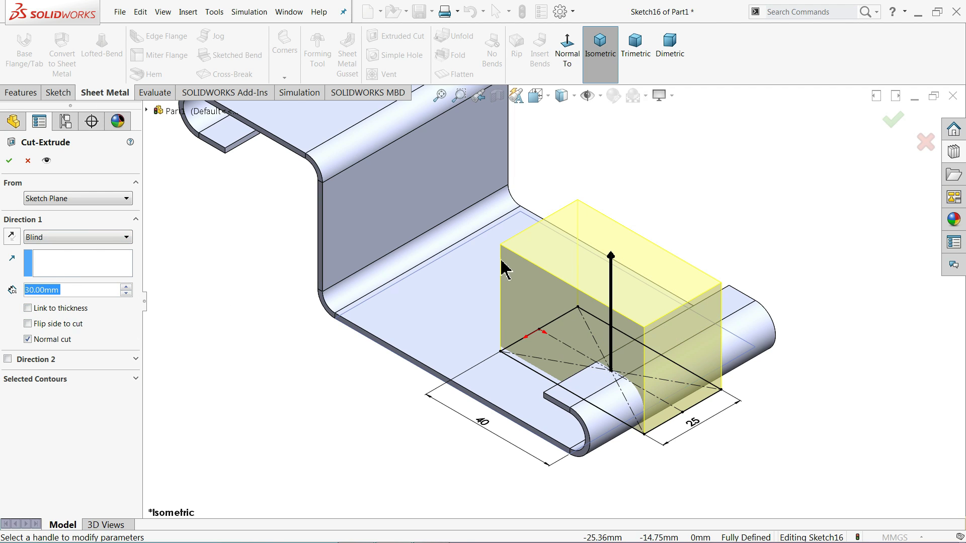
pyautogui.scroll(3, 528, 256)
pyautogui.scroll(-2, 573, 254)
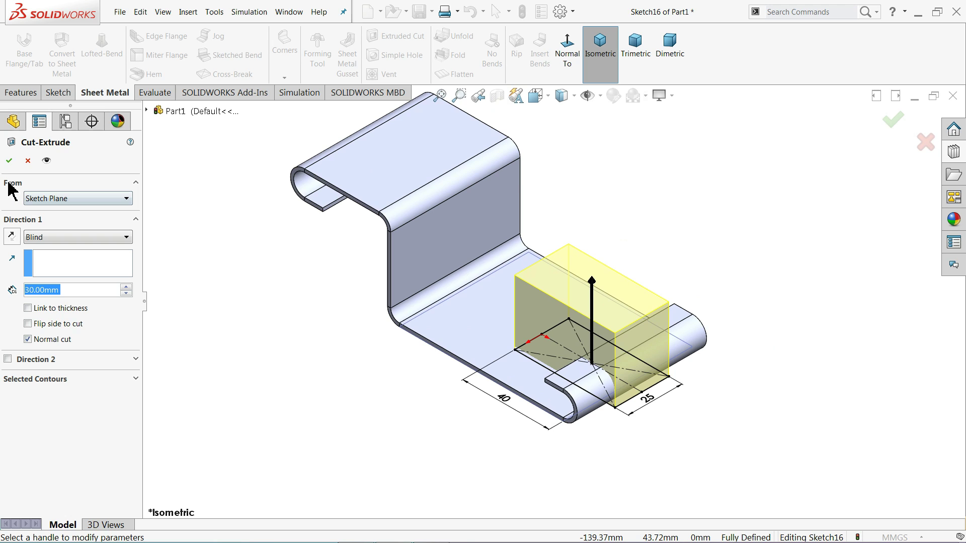
pyautogui.click(9, 164)
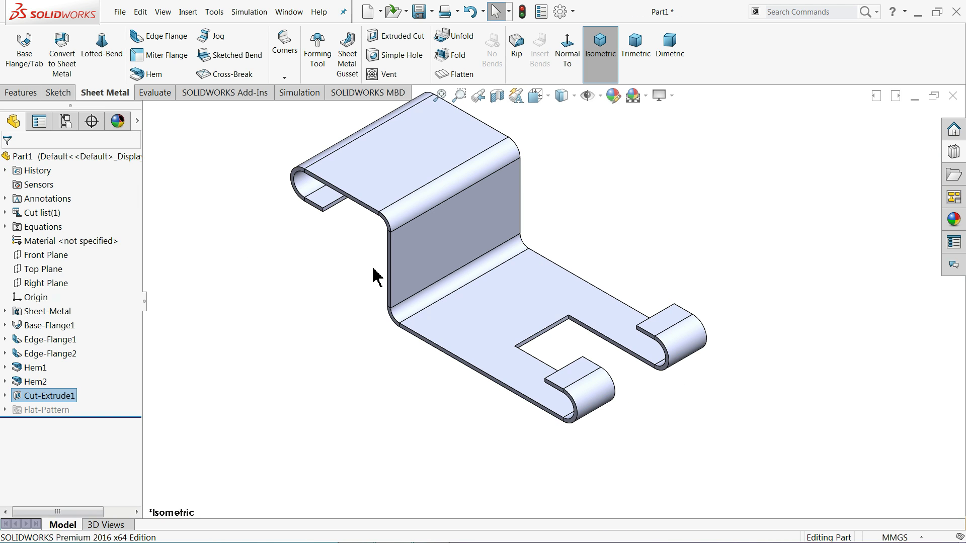
# Step: Consult the reference drawing's views for the dimensions of the side notches and the upper flange's holes
pyautogui.moveTo(374, 276)
pyautogui.mouseDown(button='middle')
pyautogui.moveTo(379, 339)
pyautogui.moveTo(403, 307)
pyautogui.moveTo(370, 267)
pyautogui.mouseUp(button='middle')
pyautogui.hotkey('alt', 'Tab')
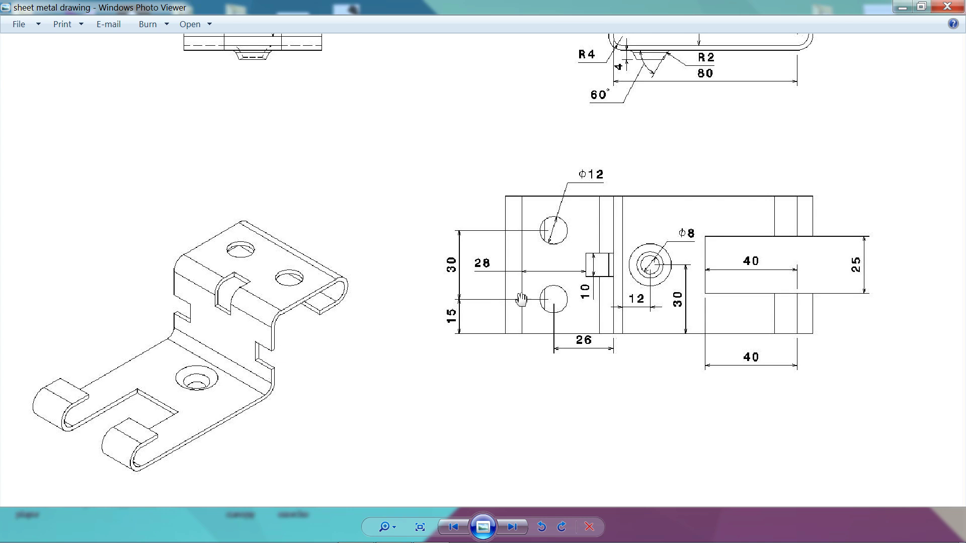
pyautogui.moveTo(521, 300)
pyautogui.mouseDown()
pyautogui.moveTo(538, 443)
pyautogui.moveTo(553, 344)
pyautogui.moveTo(571, 436)
pyautogui.moveTo(584, 446)
pyautogui.mouseUp()
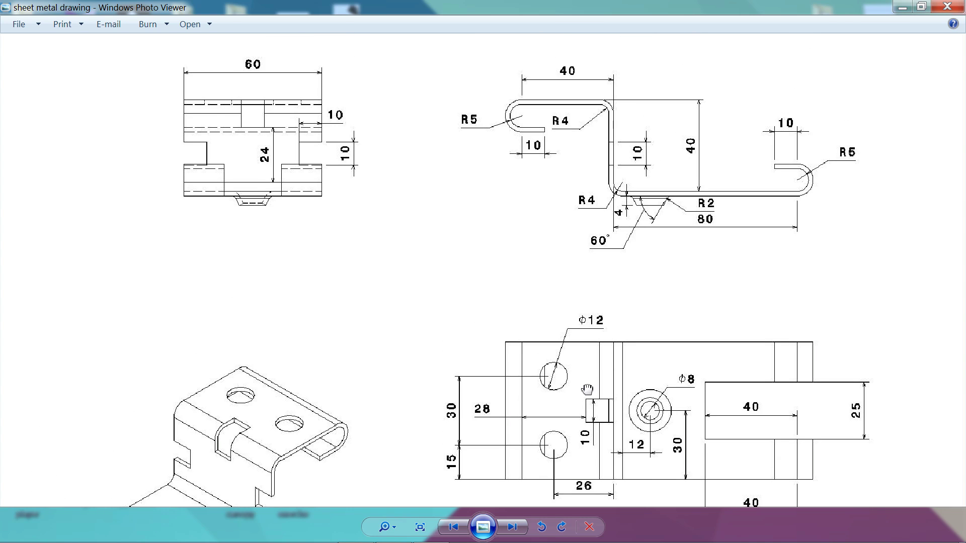
pyautogui.moveTo(587, 389); pyautogui.dragTo(586, 387)
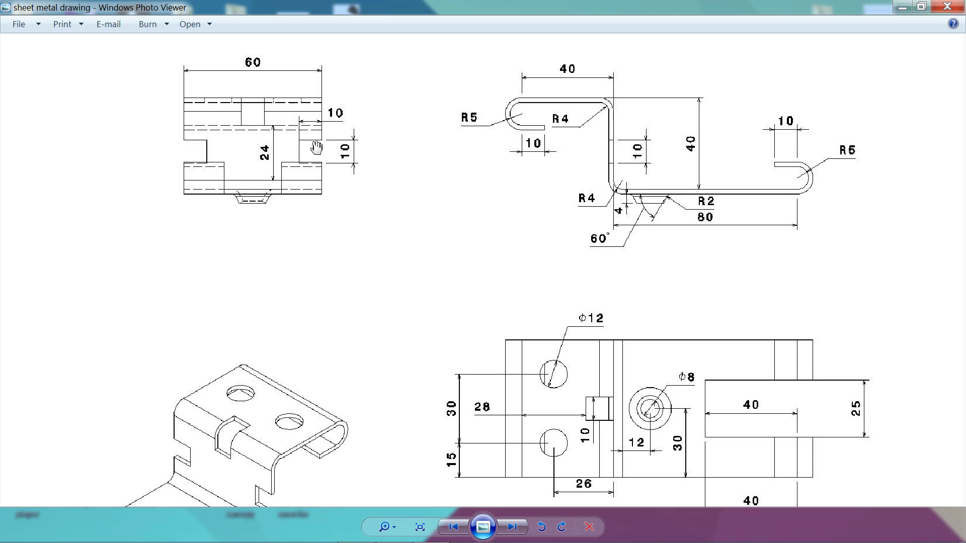
pyautogui.moveTo(422, 273); pyautogui.dragTo(424, 162)
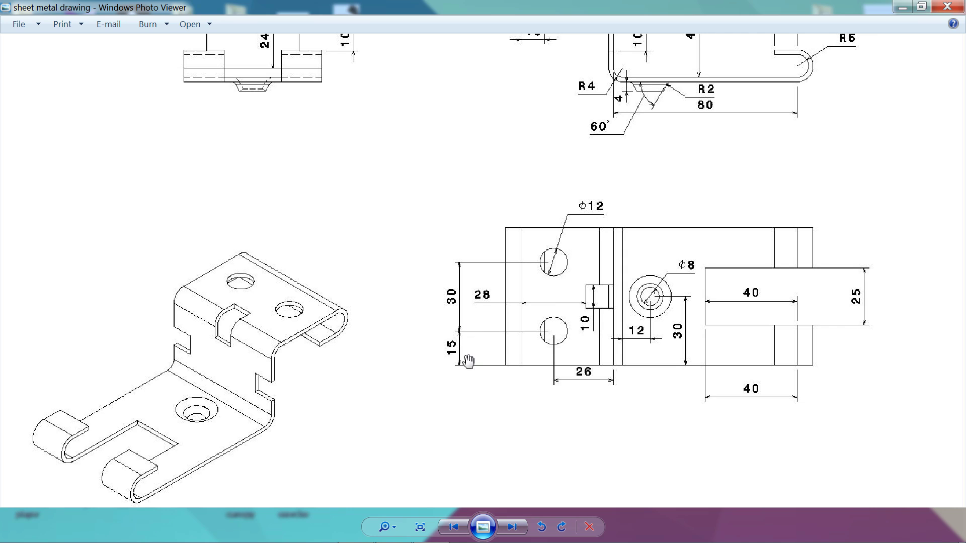
pyautogui.hotkey('alt', 'Tab')
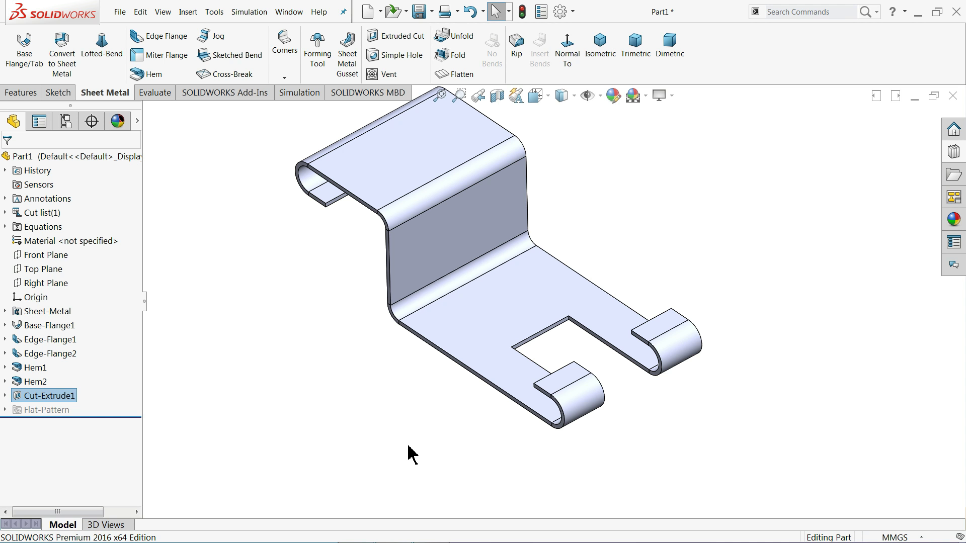
# Step: Start a sketch on the upper flange's top face and draw a vertical centerline across the flange's full width
pyautogui.click(408, 149)
pyautogui.click(450, 115)
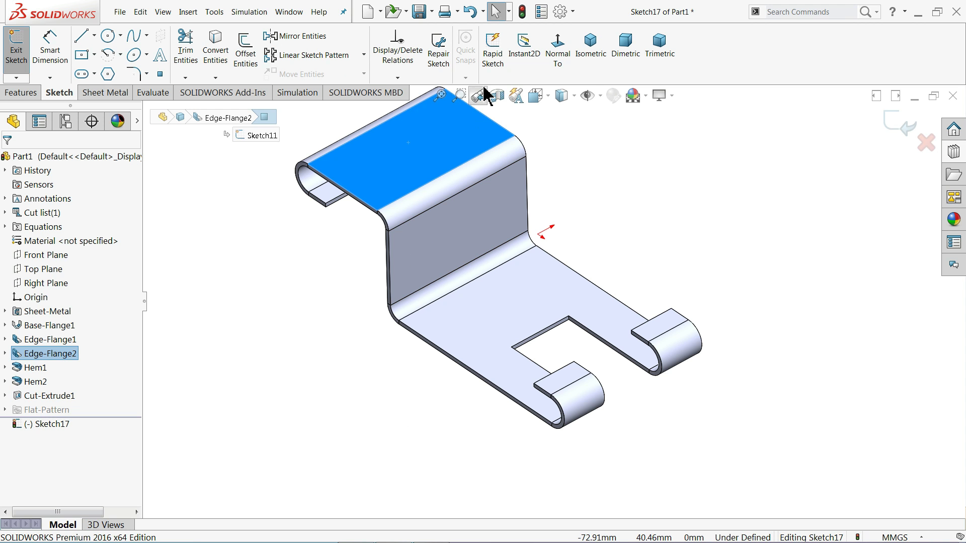
pyautogui.click(555, 50)
pyautogui.click(94, 36)
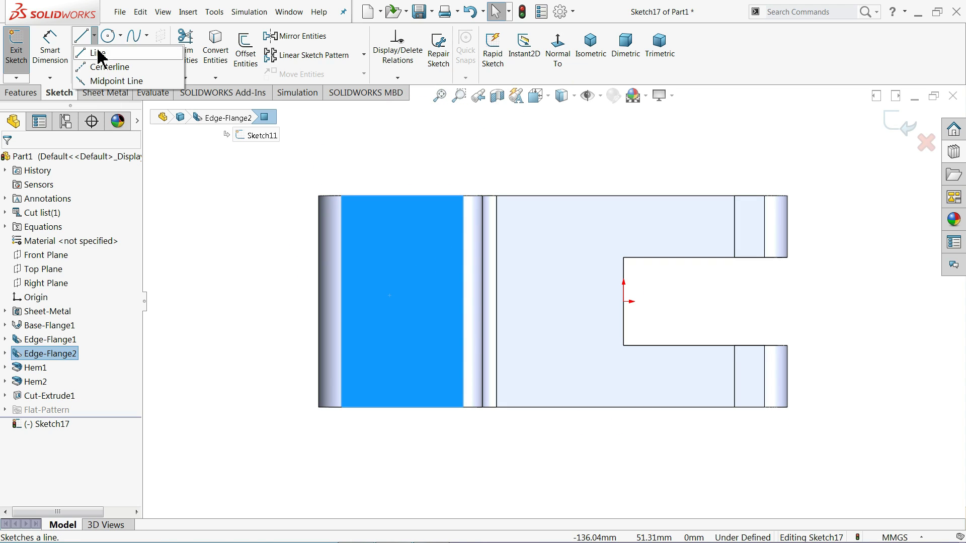
pyautogui.click(103, 67)
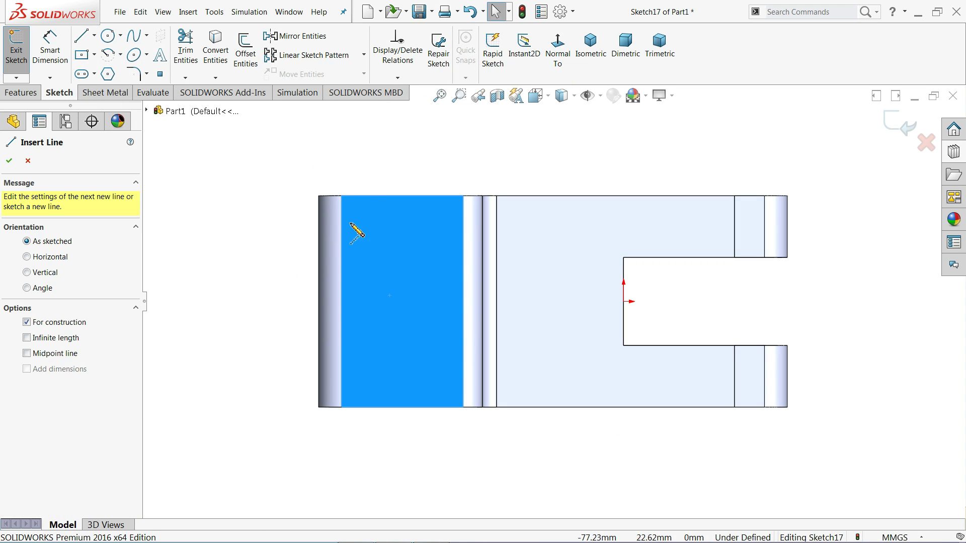
pyautogui.click(377, 196)
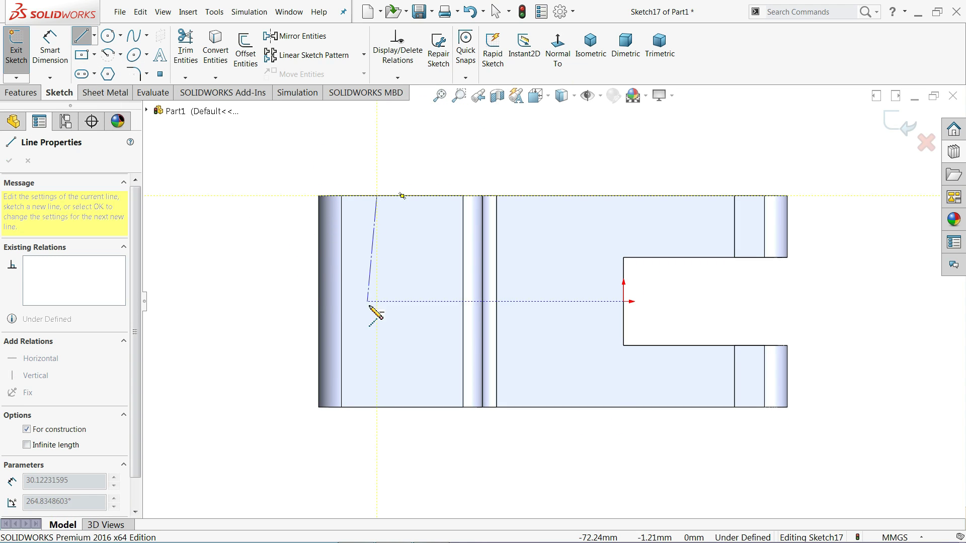
pyautogui.click(377, 408)
pyautogui.press('Escape')
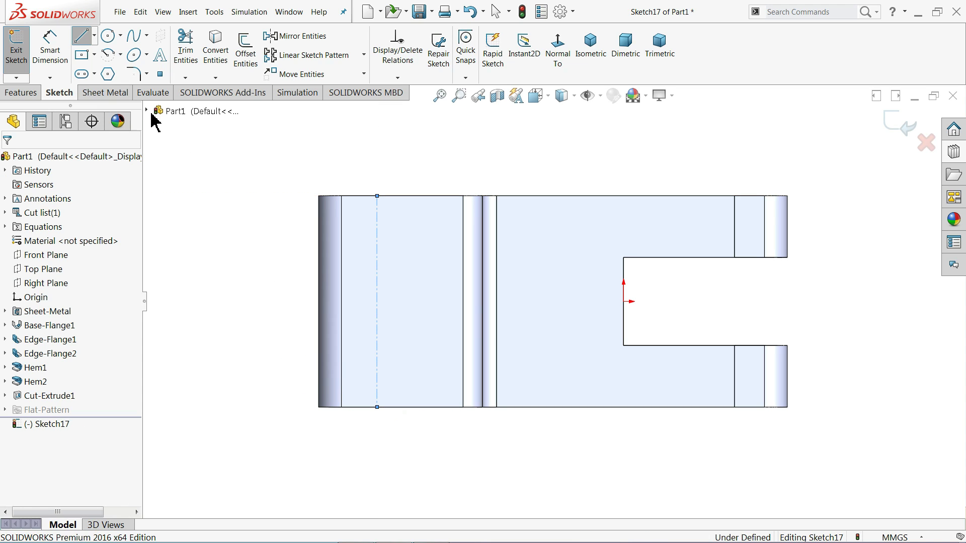
# Step: Sketch two circles centred on the centerline, about 15 mm and 13 mm in diameter, one towards each side edge of the flange
pyautogui.click(108, 37)
pyautogui.click(377, 252)
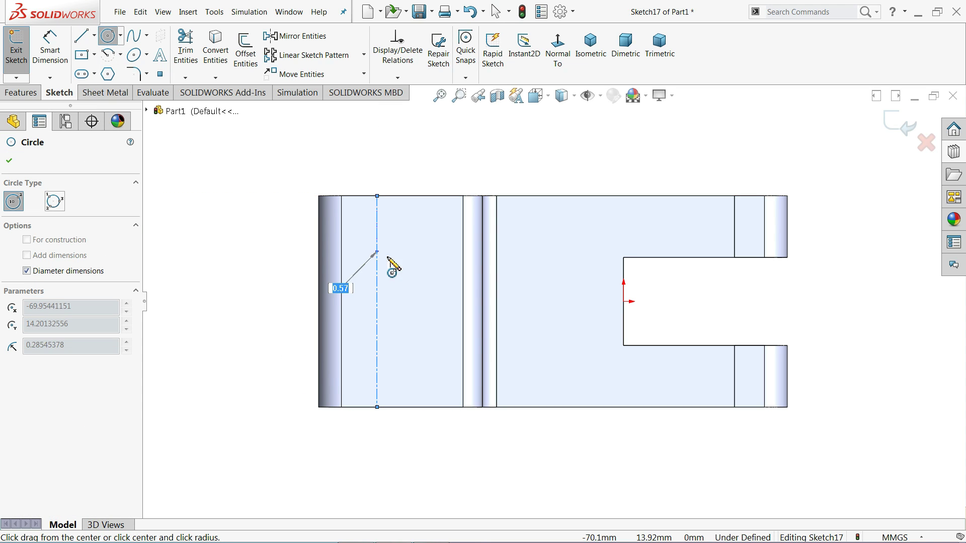
pyautogui.click(403, 260)
pyautogui.click(377, 351)
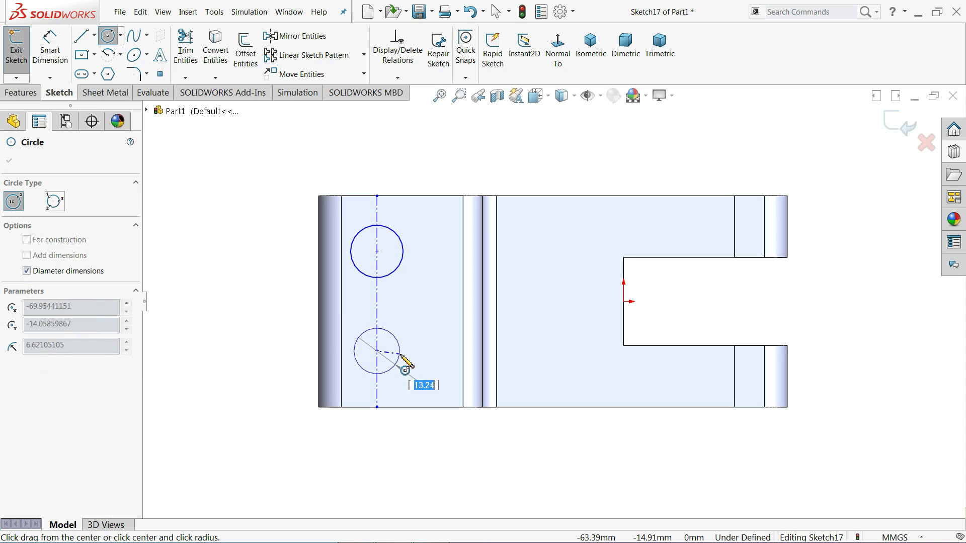
pyautogui.click(399, 356)
# Step: Dimension the distance between the two circle centres as 30 mm
pyautogui.click(50, 48)
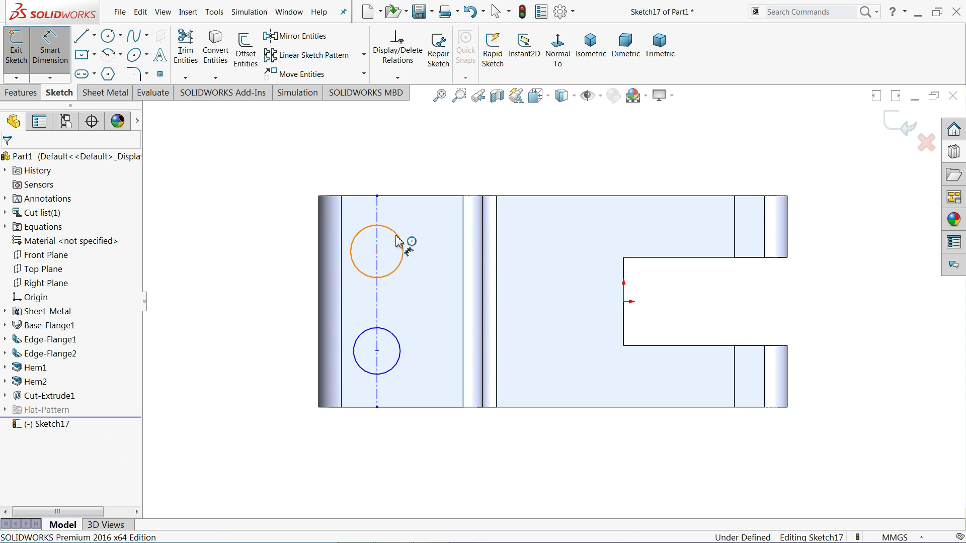
pyautogui.click(377, 252)
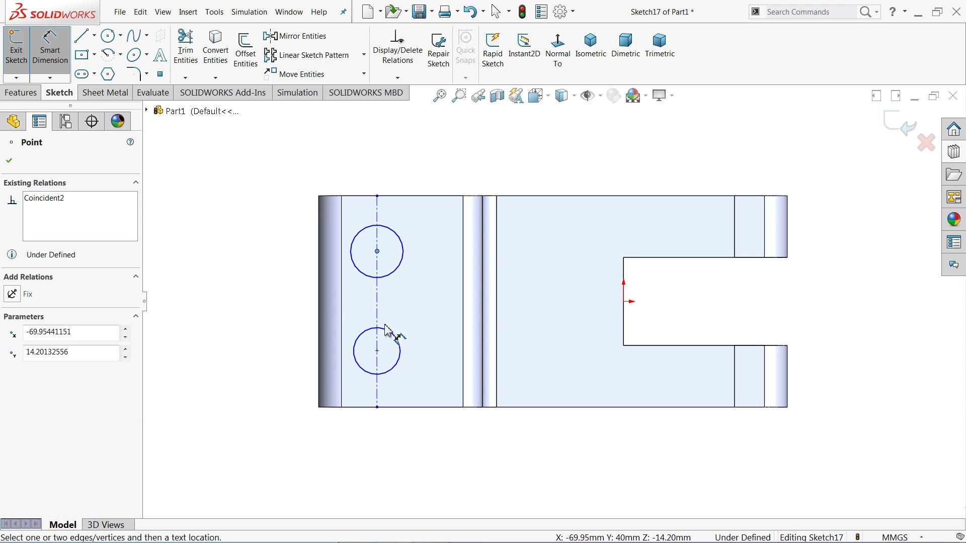
pyautogui.click(377, 351)
pyautogui.click(278, 304)
pyautogui.write('30')
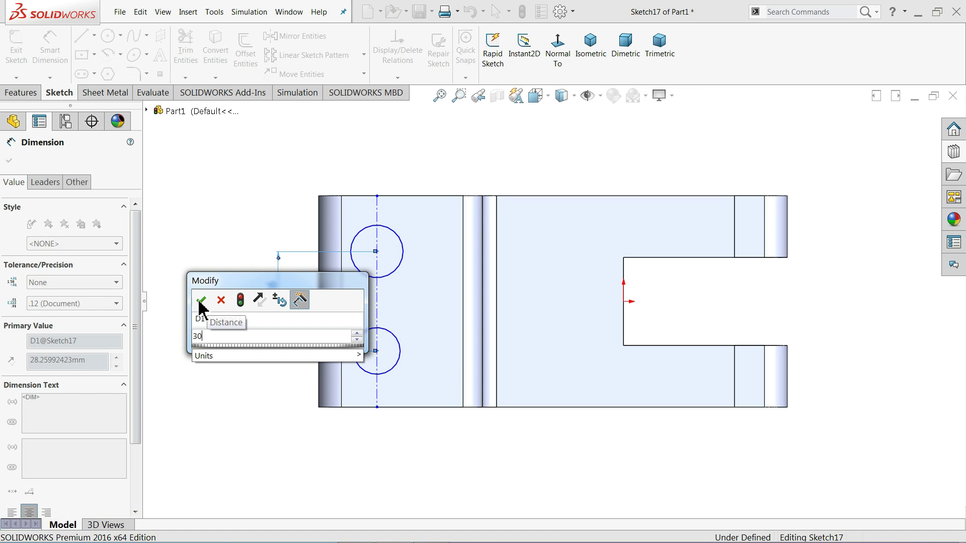
pyautogui.click(200, 301)
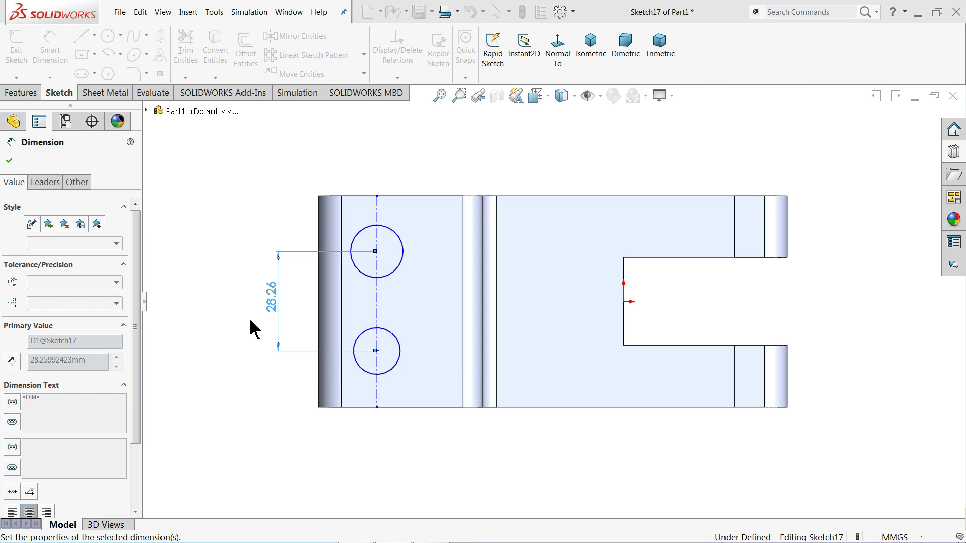
# Step: Dimension the lower circle's centre 15 mm from the flange's nearest side edge
pyautogui.click(382, 396)
pyautogui.click(386, 408)
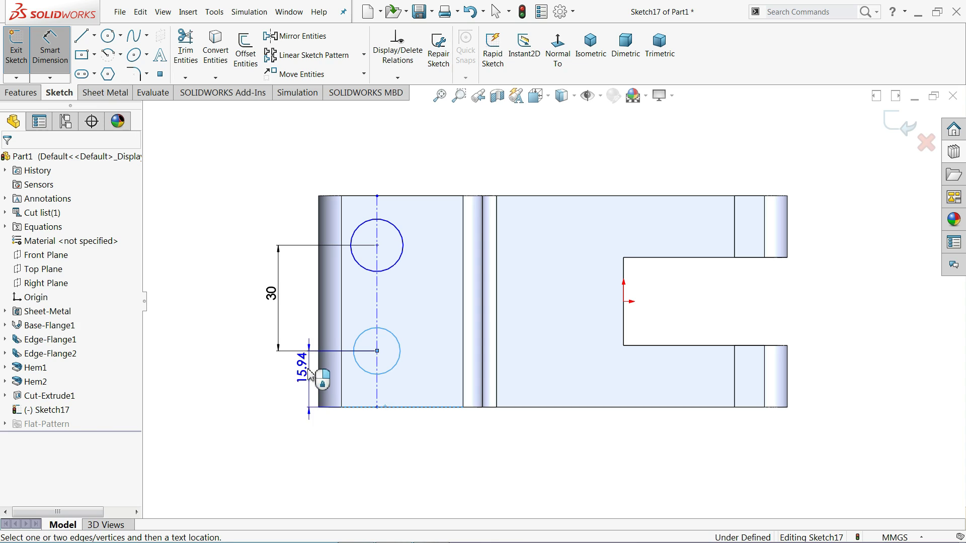
pyautogui.click(304, 375)
pyautogui.write('15')
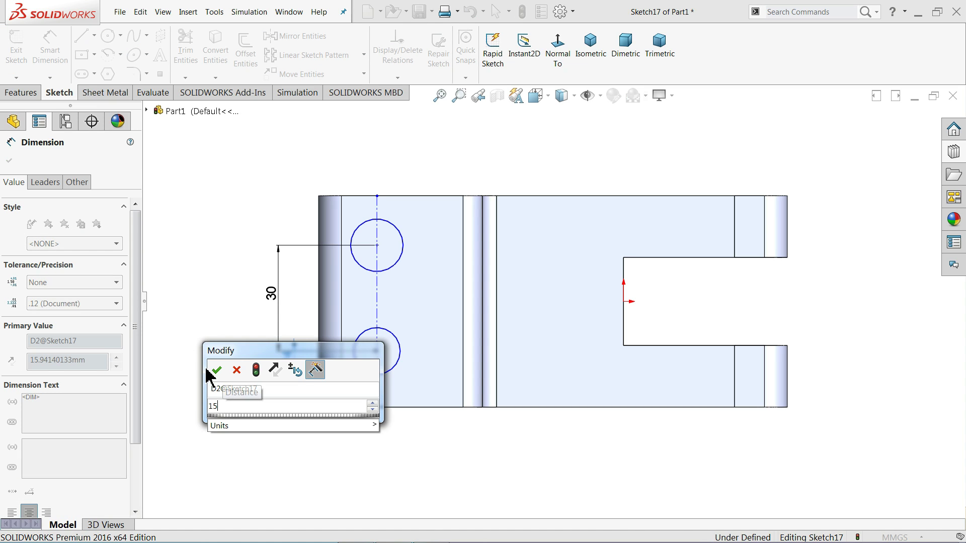
pyautogui.click(217, 370)
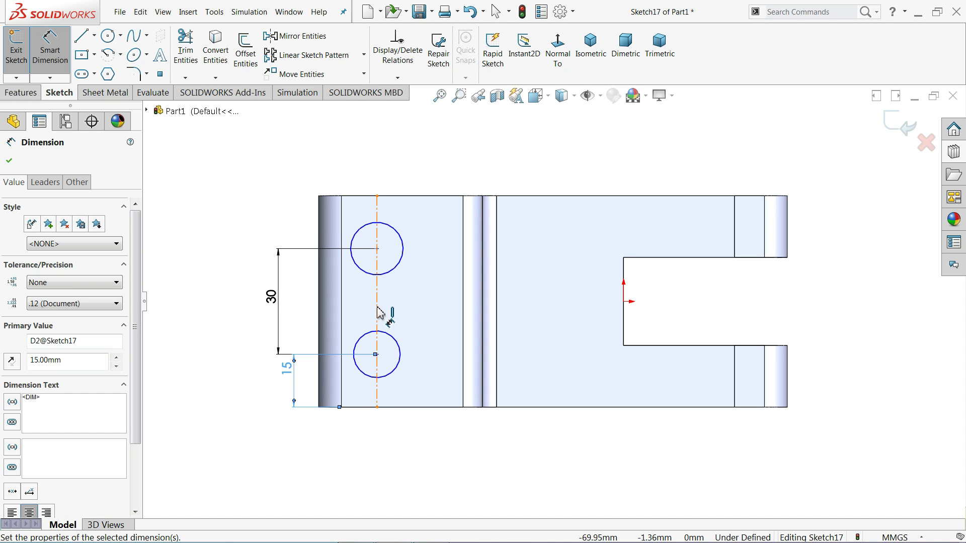
# Step: Dimension the centerline 26 mm from the outer line of the vertical flange
pyautogui.click(377, 315)
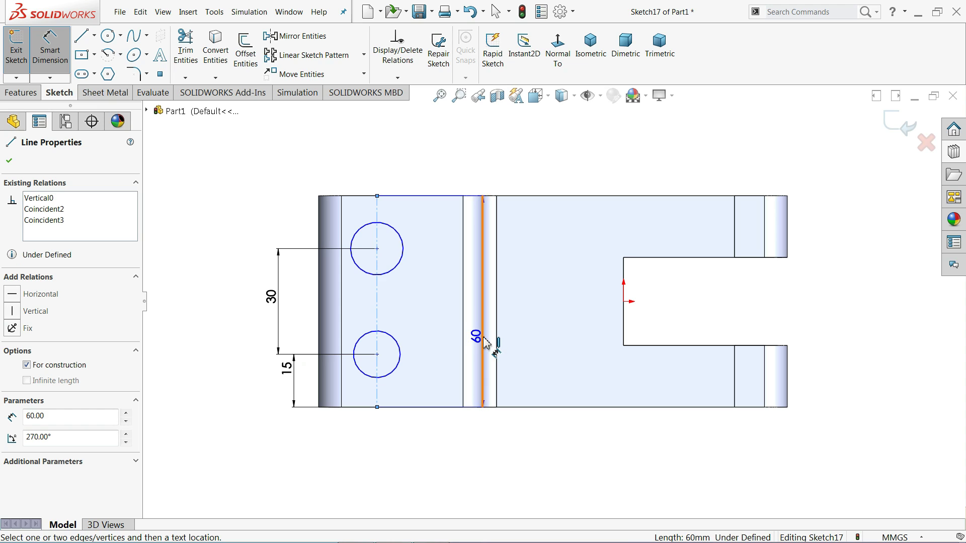
pyautogui.click(480, 331)
pyautogui.click(449, 172)
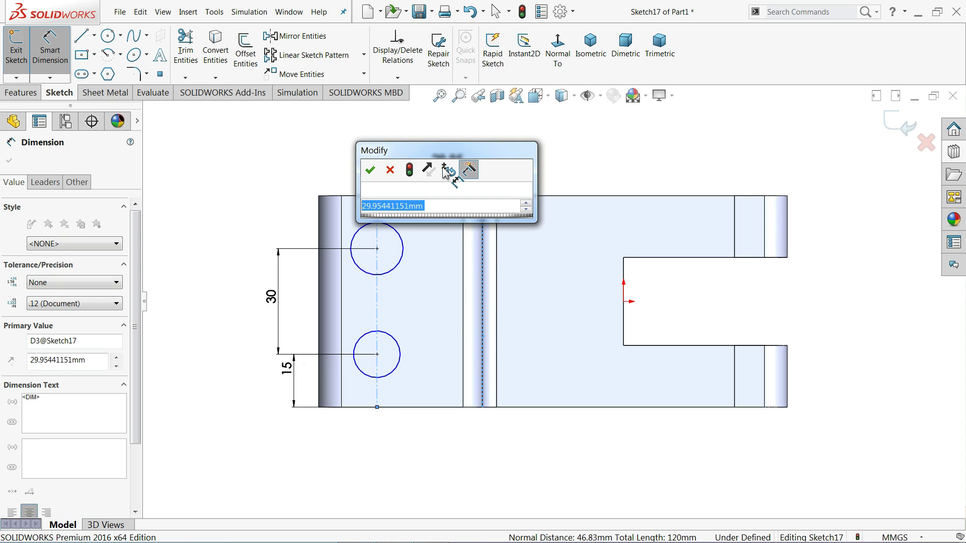
pyautogui.write('26')
pyautogui.click(370, 170)
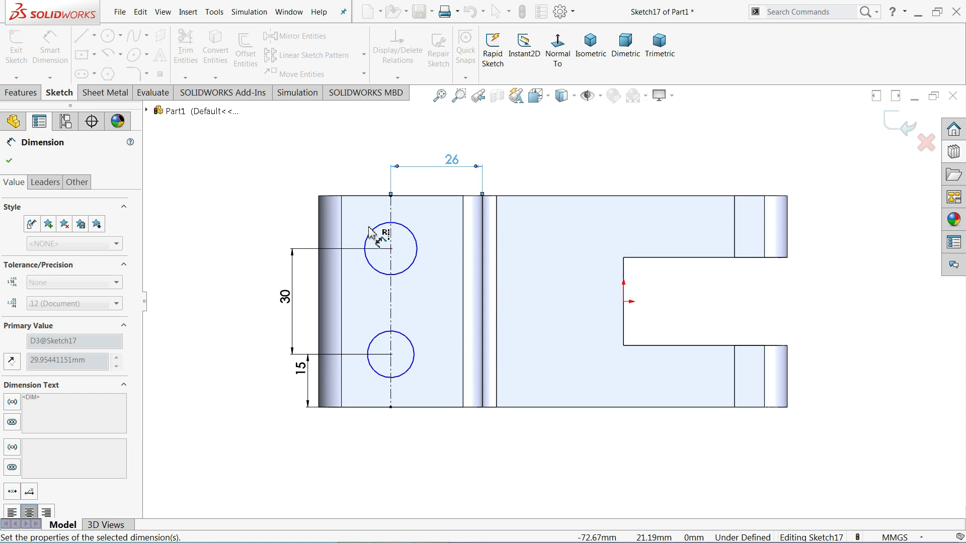
# Step: Set the upper circle's diameter to 14 mm
pyautogui.click(375, 233)
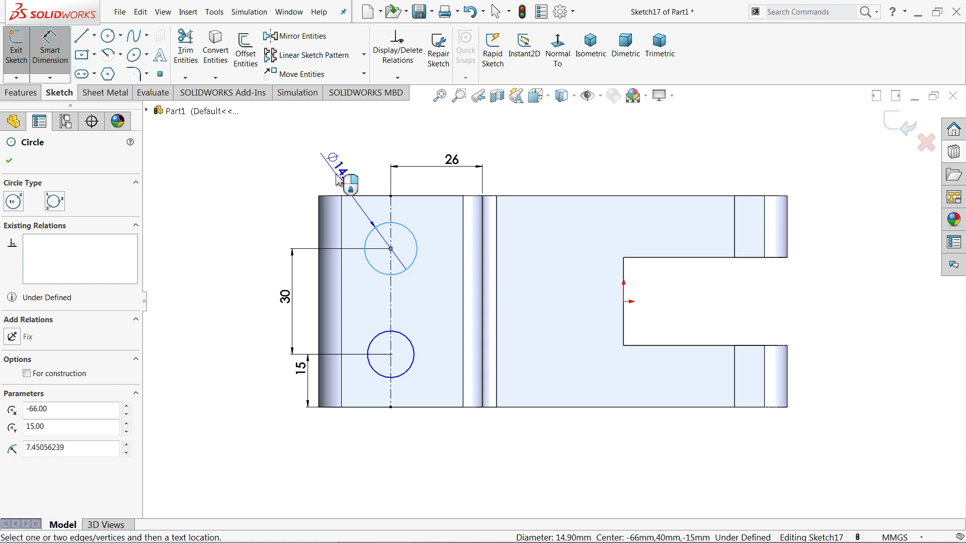
pyautogui.click(345, 183)
pyautogui.write('14')
pyautogui.click(258, 177)
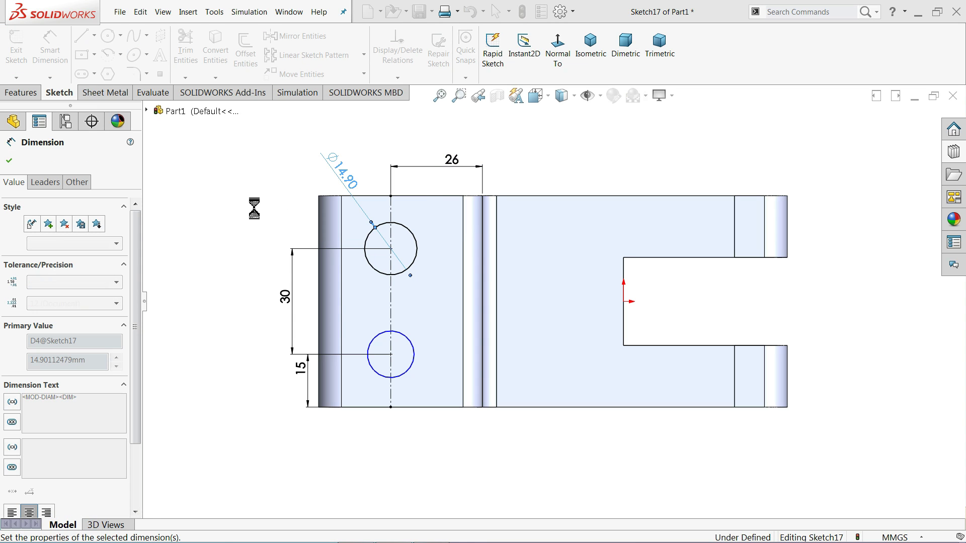
pyautogui.click(57, 65)
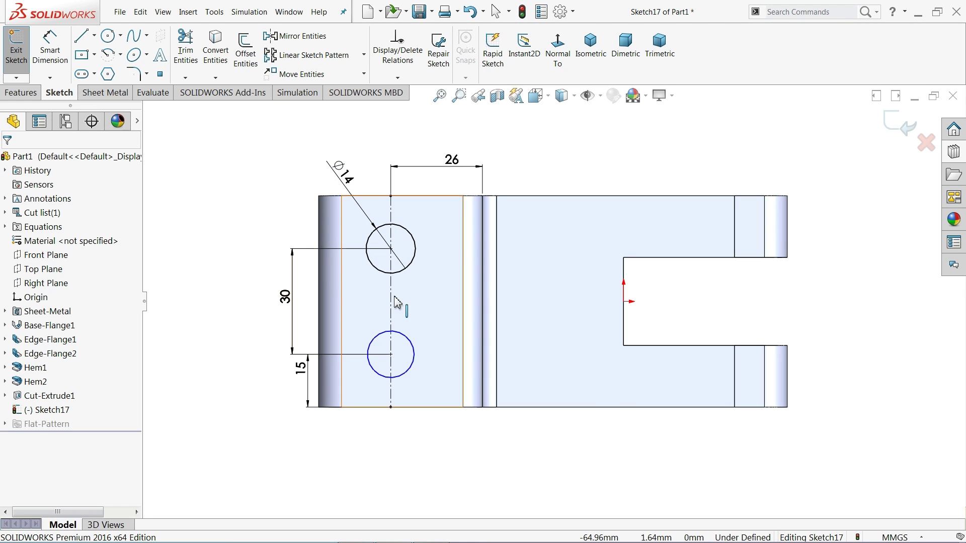
# Step: Make the two circles equal in radius with an Equal relation
pyautogui.click(408, 267)
pyautogui.keyDown('ctrl'); pyautogui.click(414, 366); pyautogui.keyUp('ctrl')
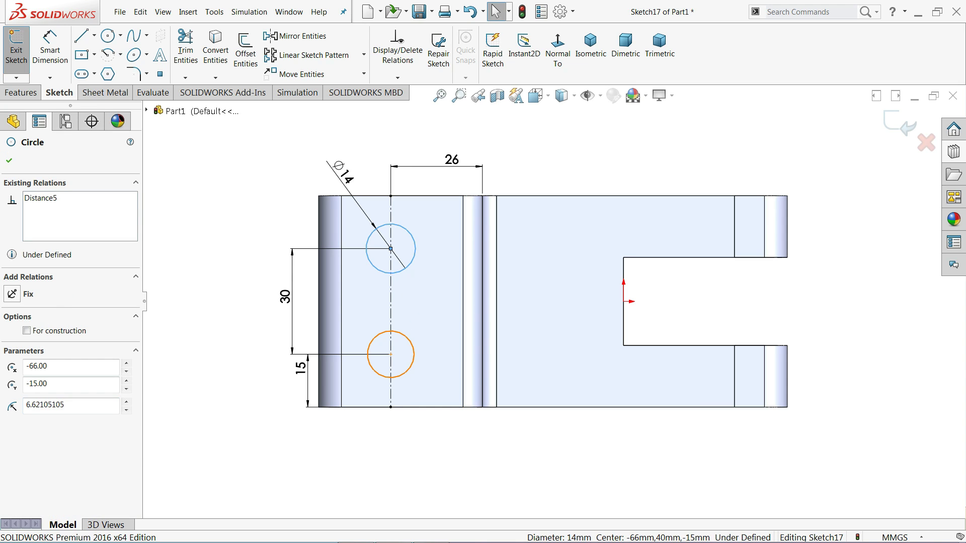
pyautogui.click(34, 401)
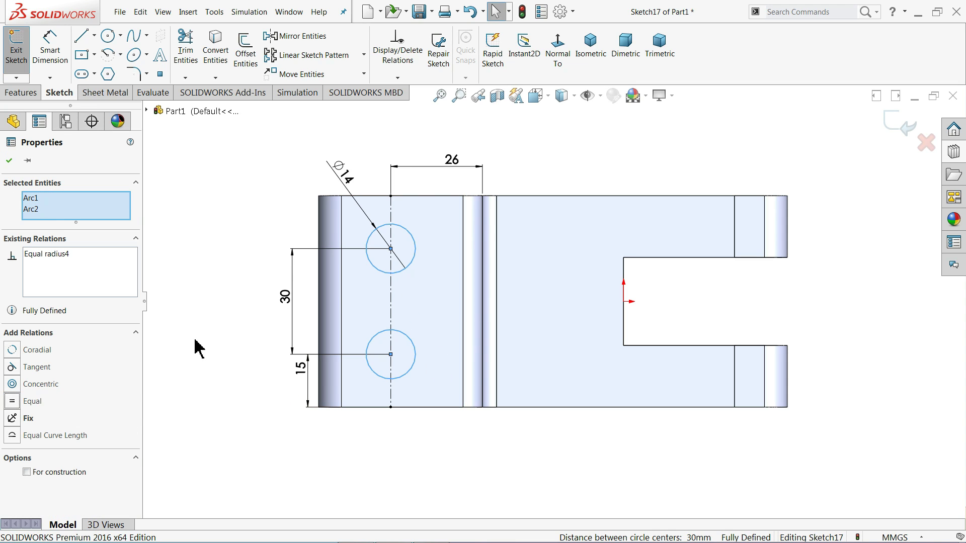
pyautogui.click(217, 289)
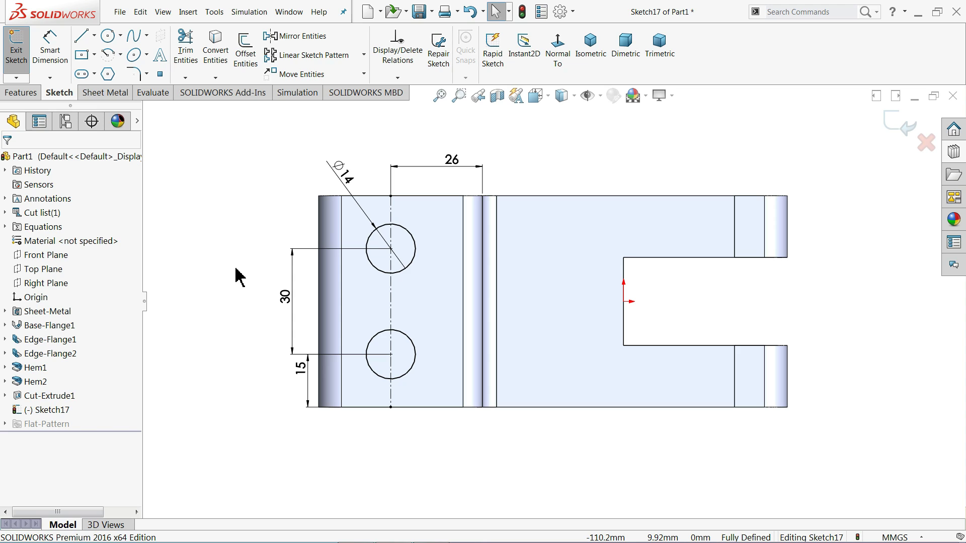
# Step: Cut both circles through the upper flange with a blind Extruded Cut linked to the sheet thickness
pyautogui.click(594, 56)
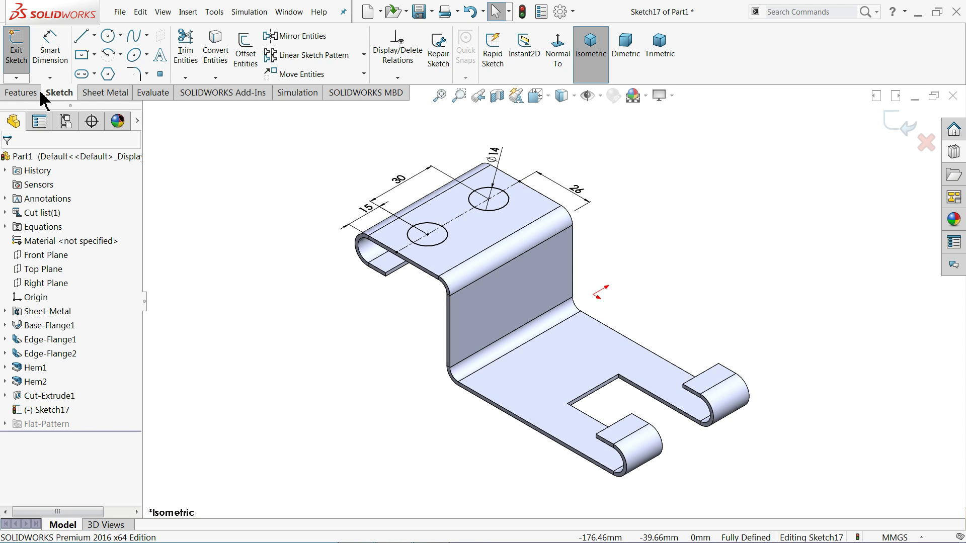
pyautogui.click(105, 93)
pyautogui.click(394, 36)
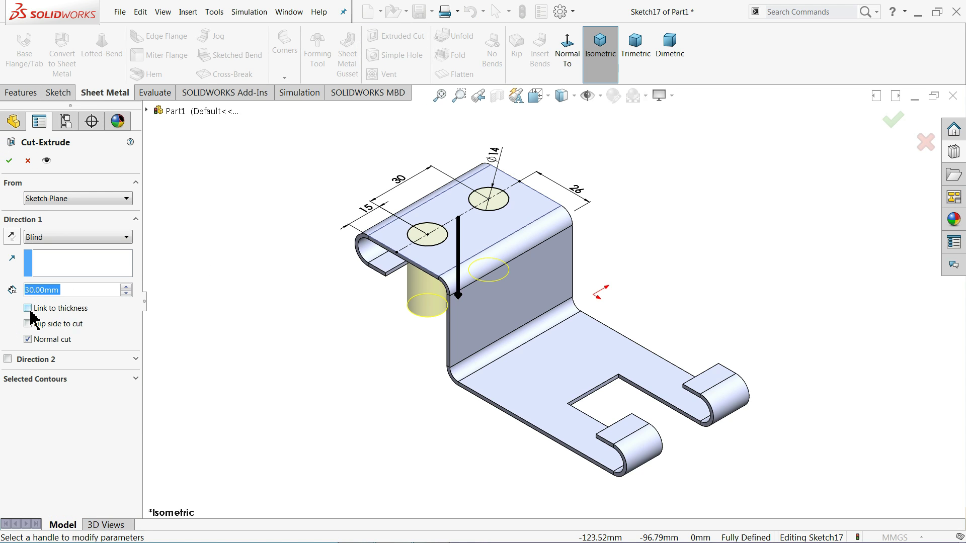
pyautogui.moveTo(378, 315); pyautogui.dragTo(445, 214, button='middle')
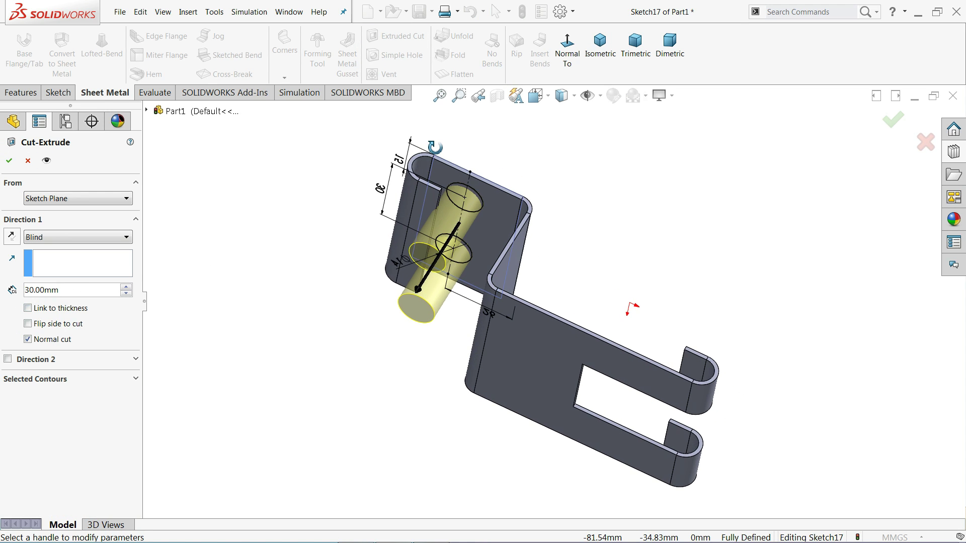
pyautogui.scroll(-3, 436, 220)
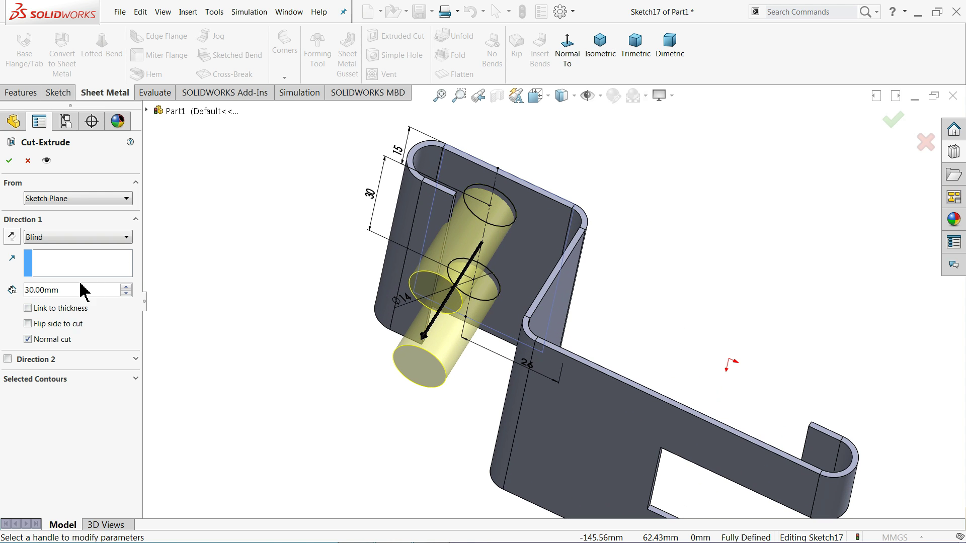
pyautogui.click(28, 308)
pyautogui.scroll(2, 353, 231)
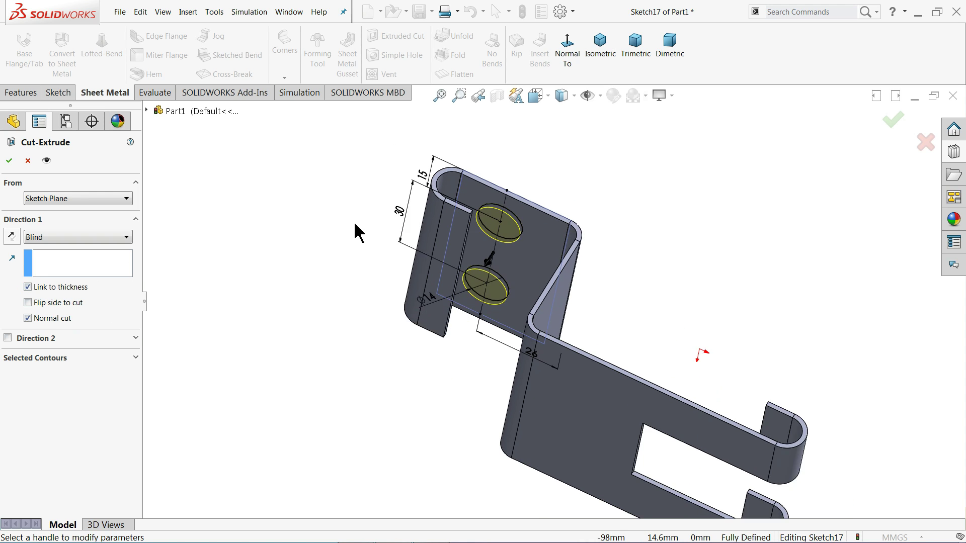
pyautogui.moveTo(354, 230); pyautogui.dragTo(279, 375, button='middle')
pyautogui.scroll(-5, 578, 244)
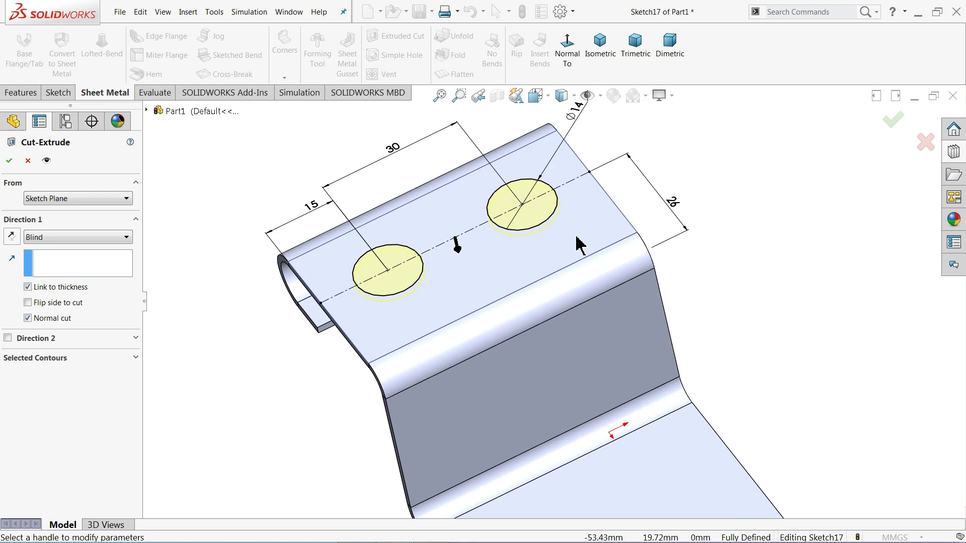
pyautogui.click(9, 161)
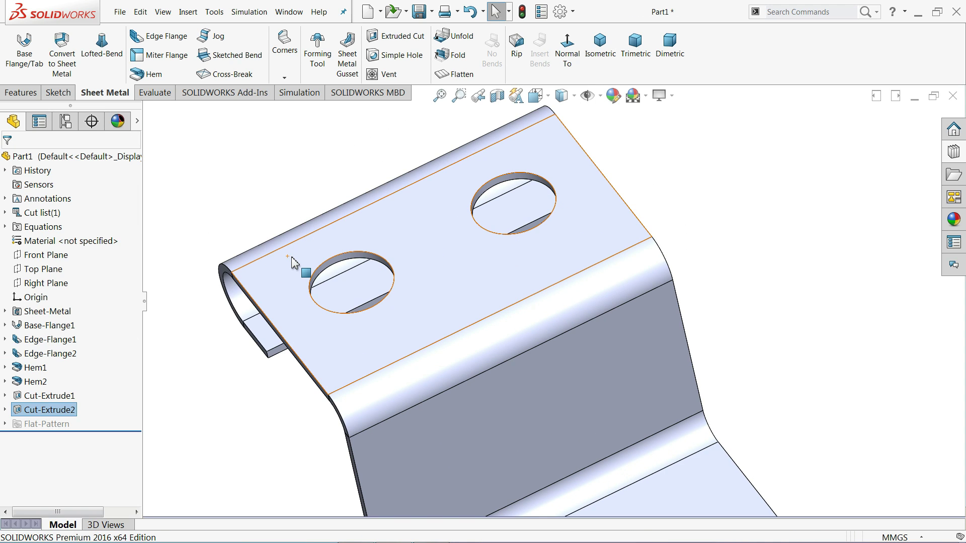
# Step: Start a sketch on the vertical flange's outer face and draw a vertical centerline through the part's middle, from its lower to its upper edge
pyautogui.scroll(3, 352, 270)
pyautogui.moveTo(366, 269); pyautogui.dragTo(500, 302, button='middle')
pyautogui.scroll(-2, 472, 295)
pyautogui.scroll(3, 500, 302)
pyautogui.click(553, 356)
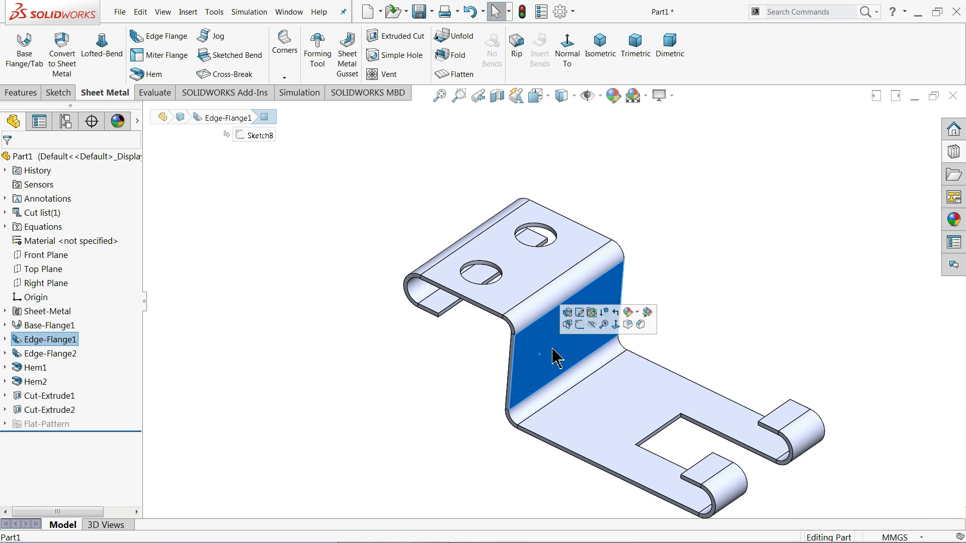
pyautogui.click(579, 313)
pyautogui.click(556, 44)
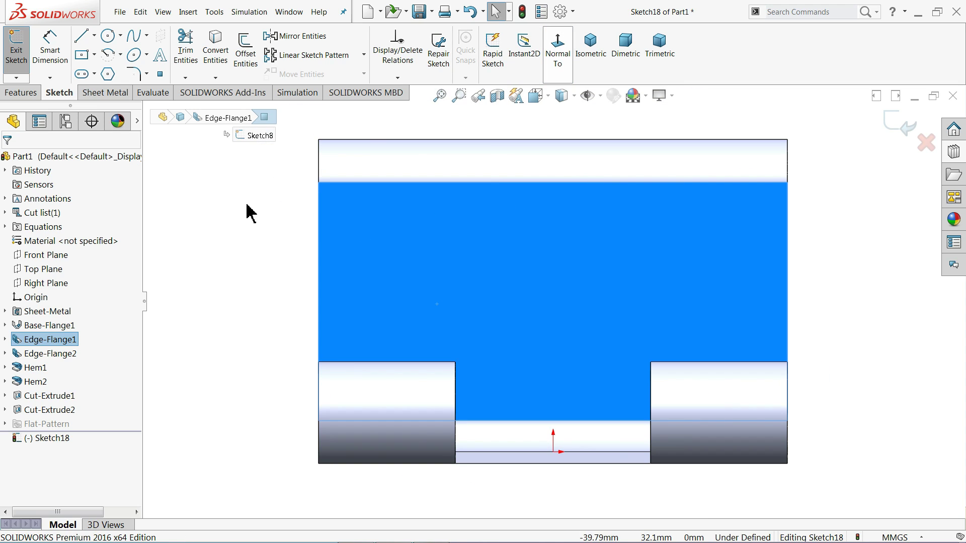
pyautogui.click(95, 35)
pyautogui.click(107, 67)
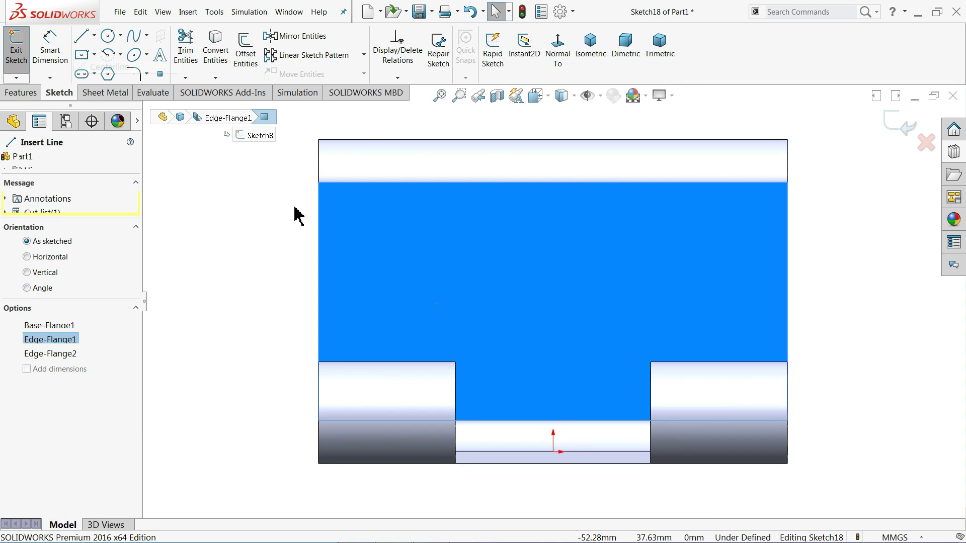
pyautogui.click(553, 463)
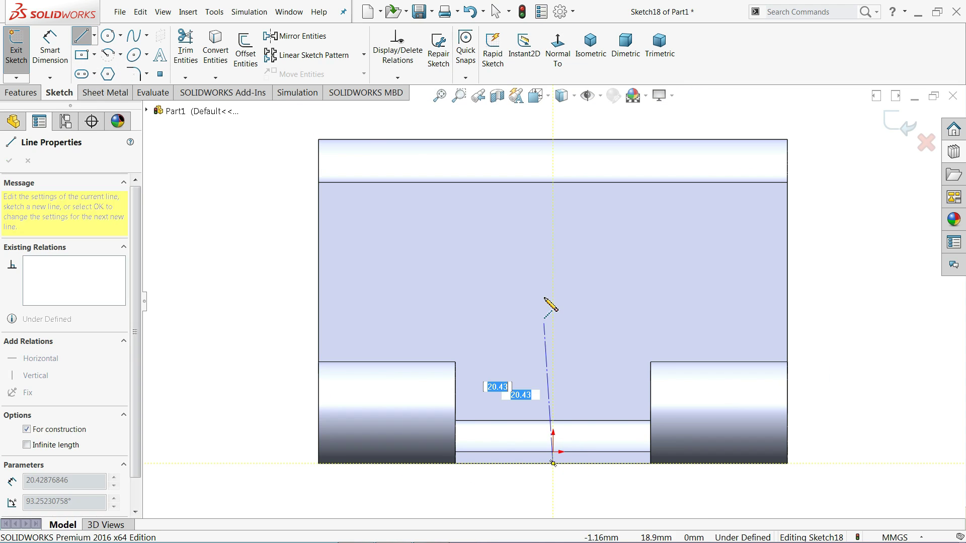
pyautogui.click(553, 140)
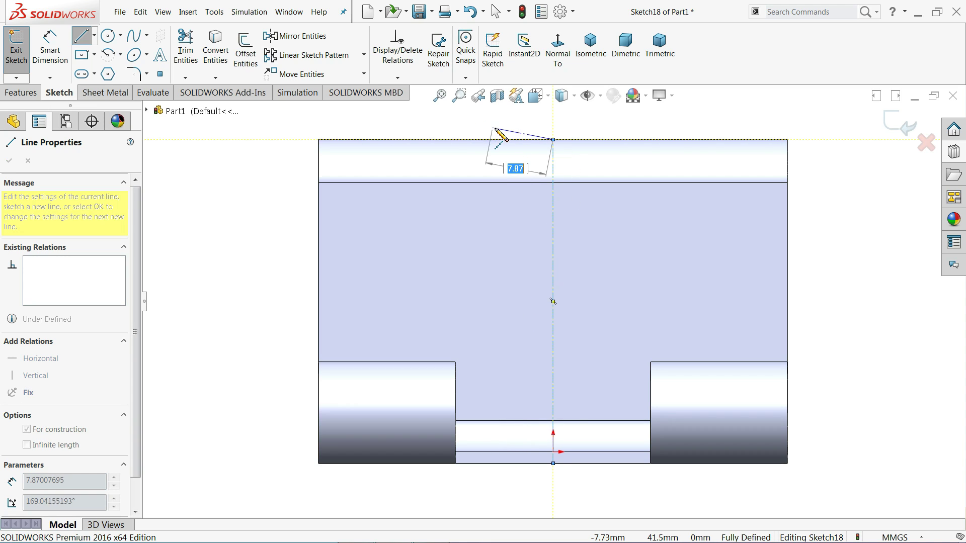
# Step: Draw a corner rectangle about 9.6 by 10.2 mm inward from the vertical flange's left edge
pyautogui.rightClick(498, 132)
pyautogui.click(503, 134)
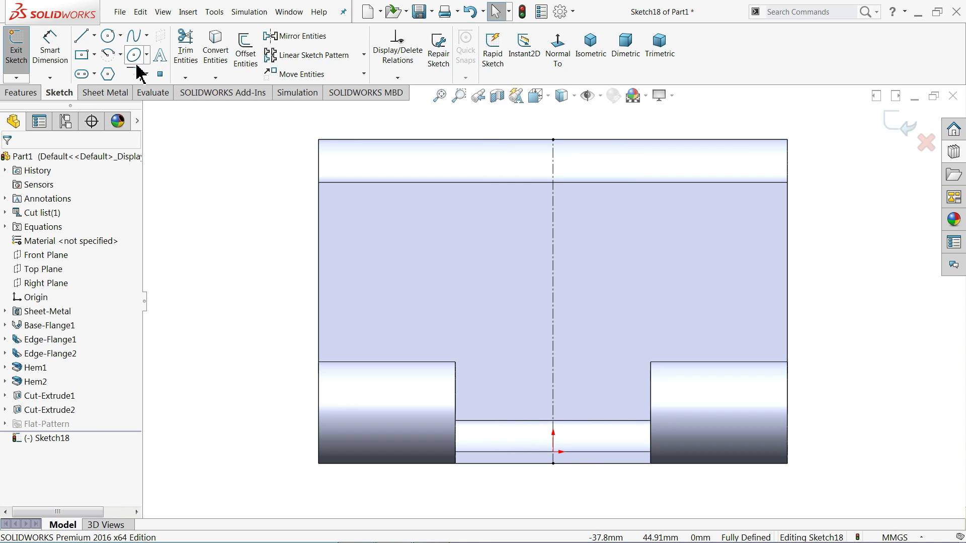
pyautogui.click(94, 55)
pyautogui.click(108, 71)
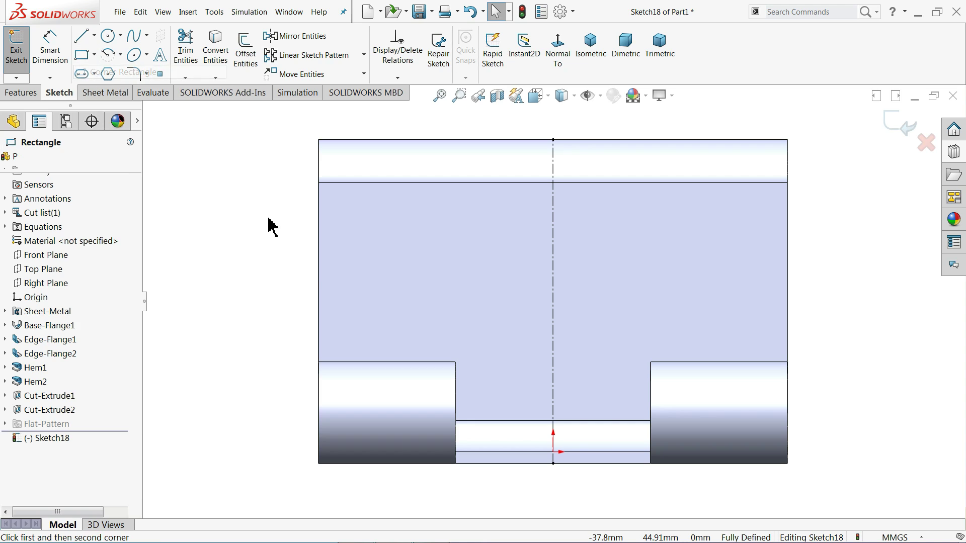
pyautogui.click(319, 252)
pyautogui.click(393, 328)
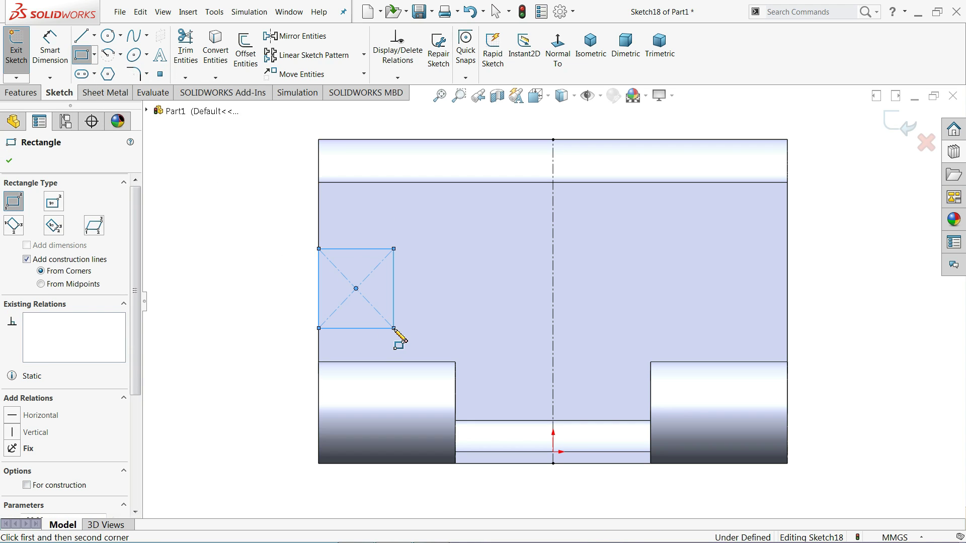
# Step: Dimension the rectangle's width and height to 10 mm each
pyautogui.click(49, 47)
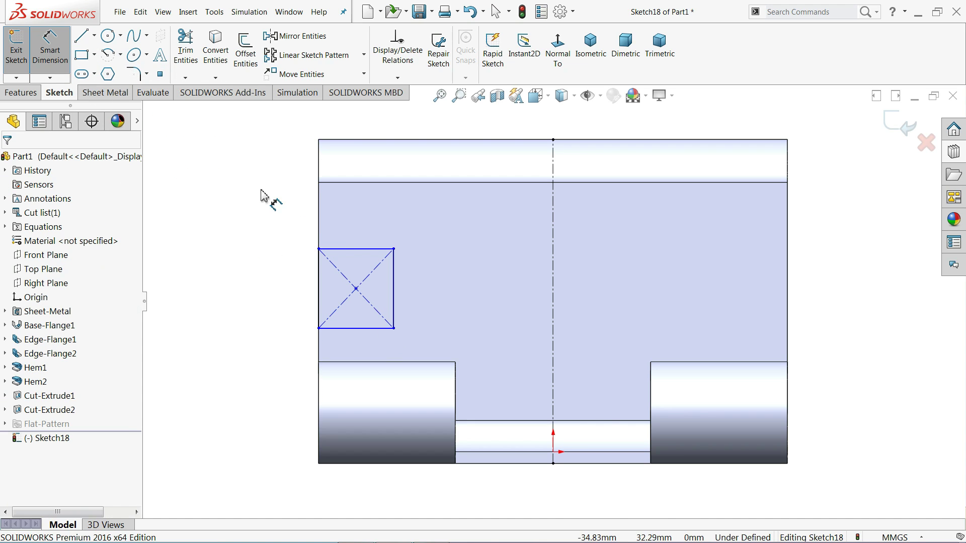
pyautogui.click(346, 250)
pyautogui.click(351, 220)
pyautogui.write('10')
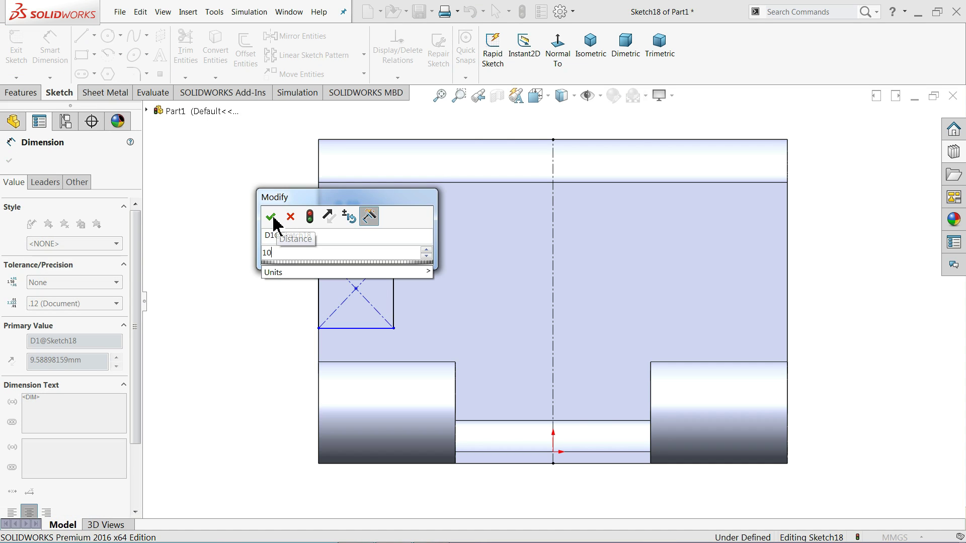
pyautogui.press('Return')
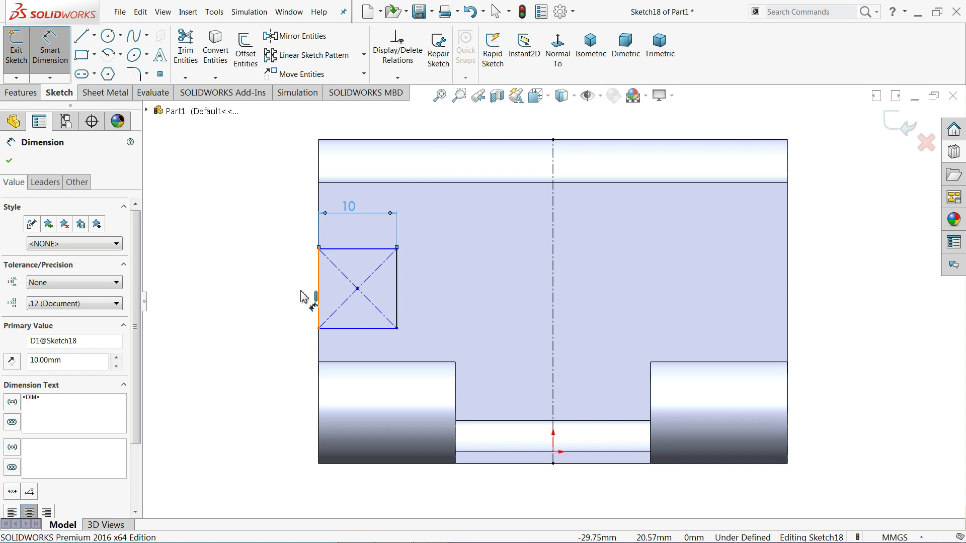
pyautogui.click(319, 297)
pyautogui.click(288, 296)
pyautogui.write('10')
pyautogui.press('Return')
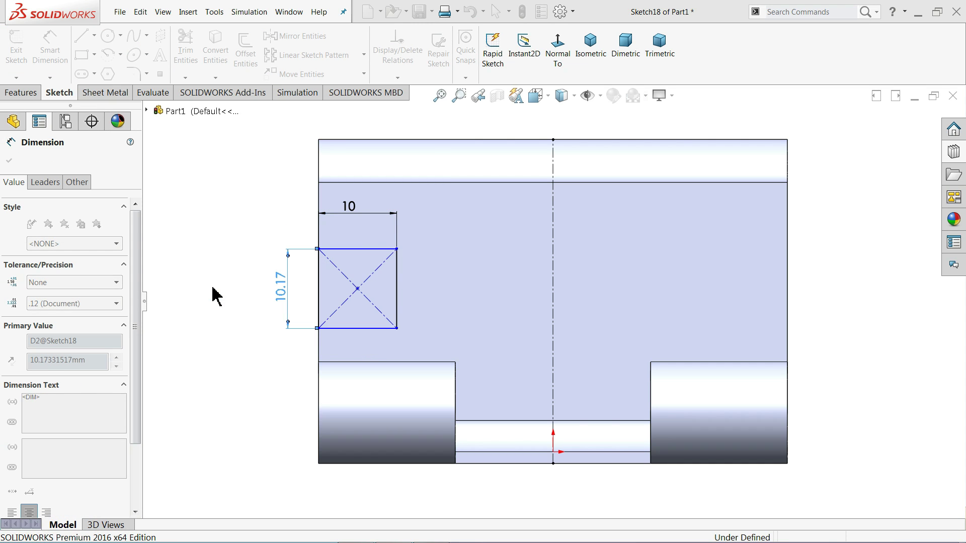
# Step: Draw a centerline from the square's center to the midpoint of the vertical centerline and make it horizontal
pyautogui.click(94, 36)
pyautogui.click(107, 66)
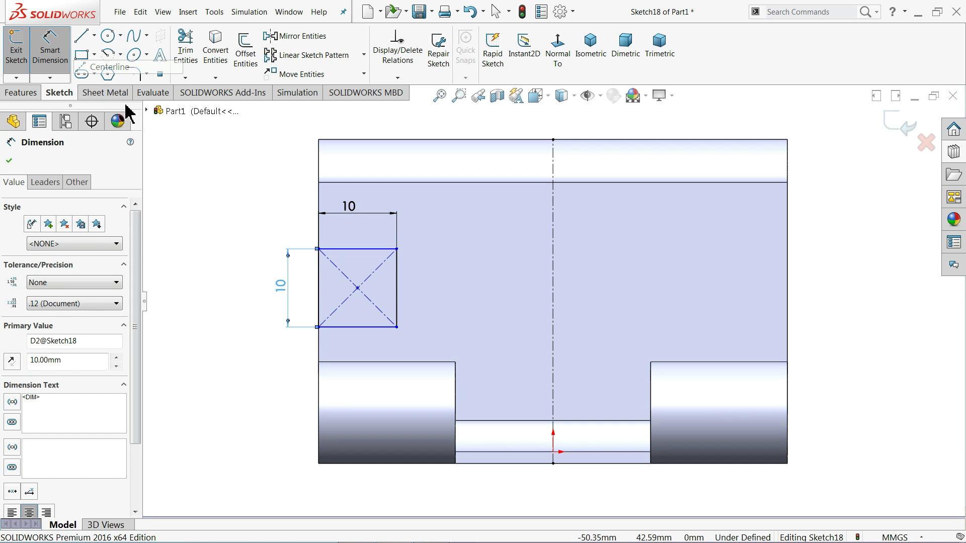
pyautogui.click(357, 287)
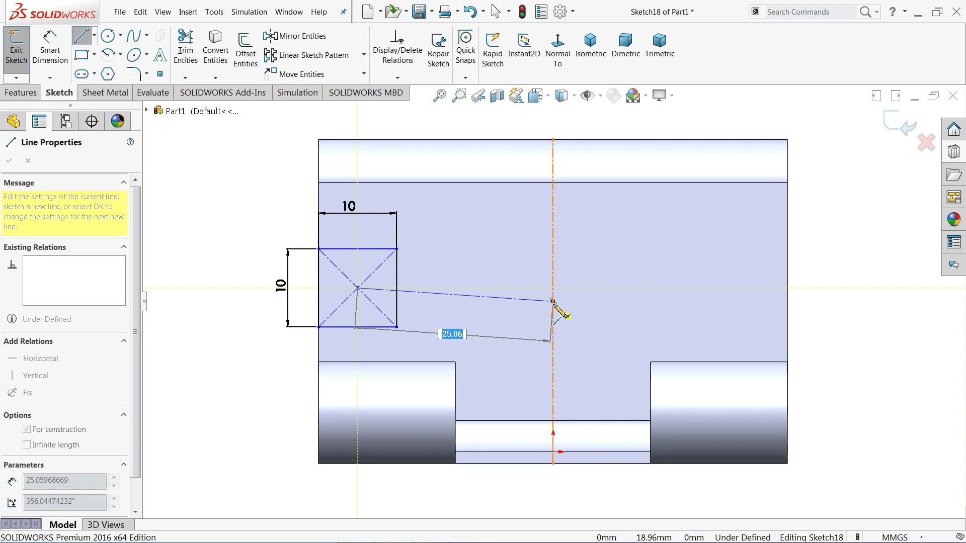
pyautogui.click(553, 301)
pyautogui.rightClick(493, 206)
pyautogui.click(520, 235)
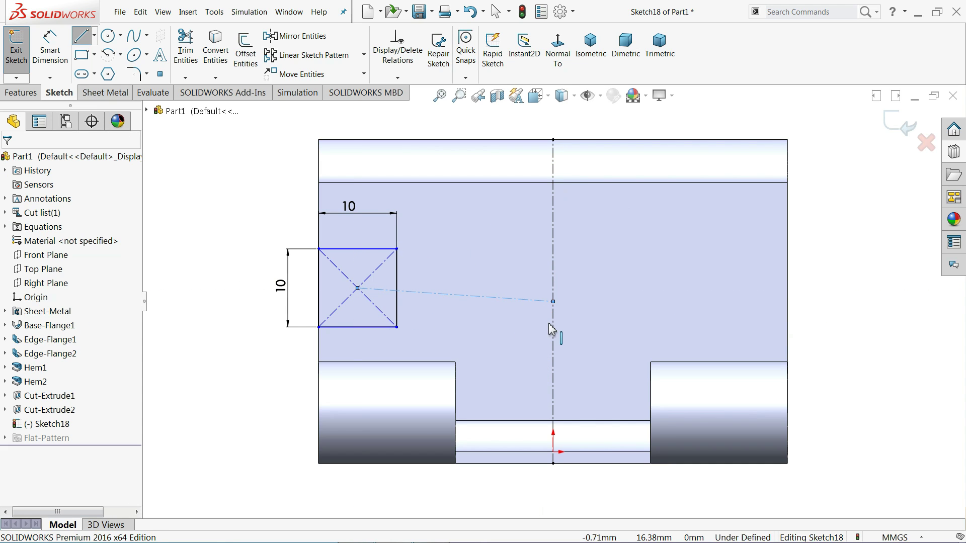
pyautogui.click(477, 303)
pyautogui.click(504, 260)
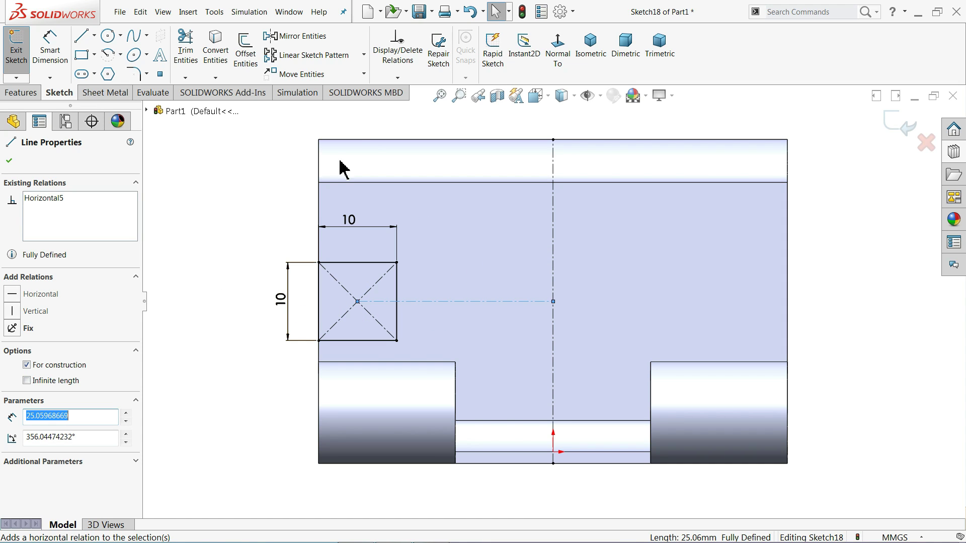
# Step: Mirror the square and its connecting centerline about the vertical centerline
pyautogui.click(301, 36)
pyautogui.moveTo(443, 222); pyautogui.dragTo(272, 355)
pyautogui.click(61, 411)
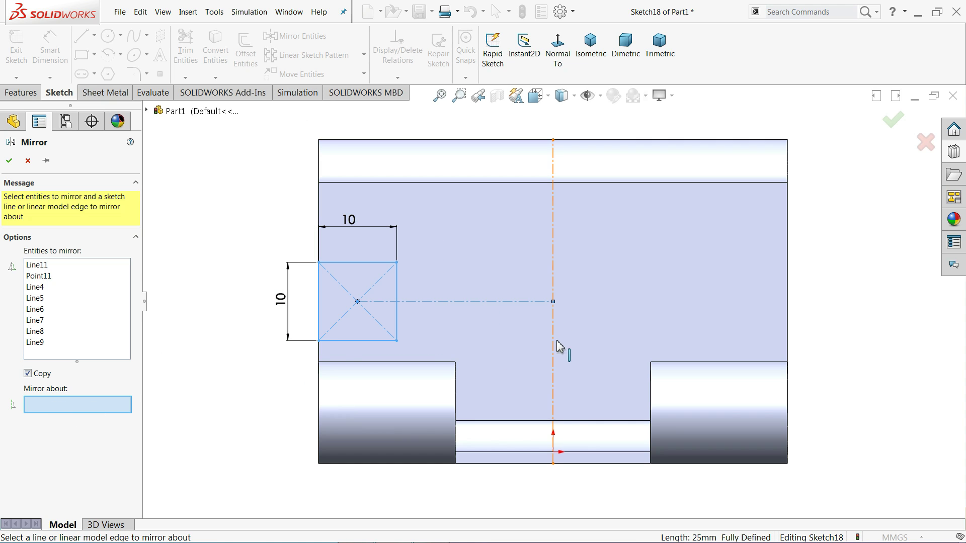
pyautogui.click(553, 285)
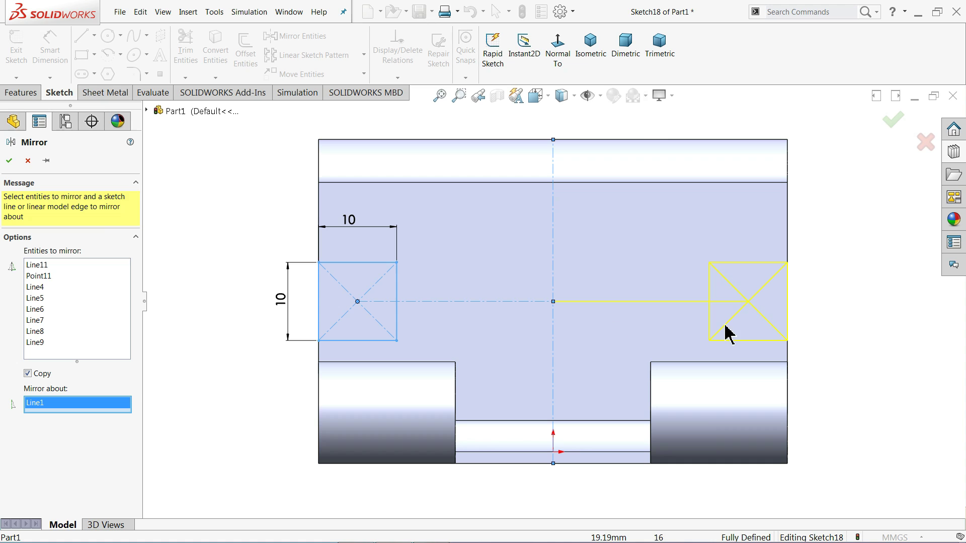
pyautogui.click(9, 161)
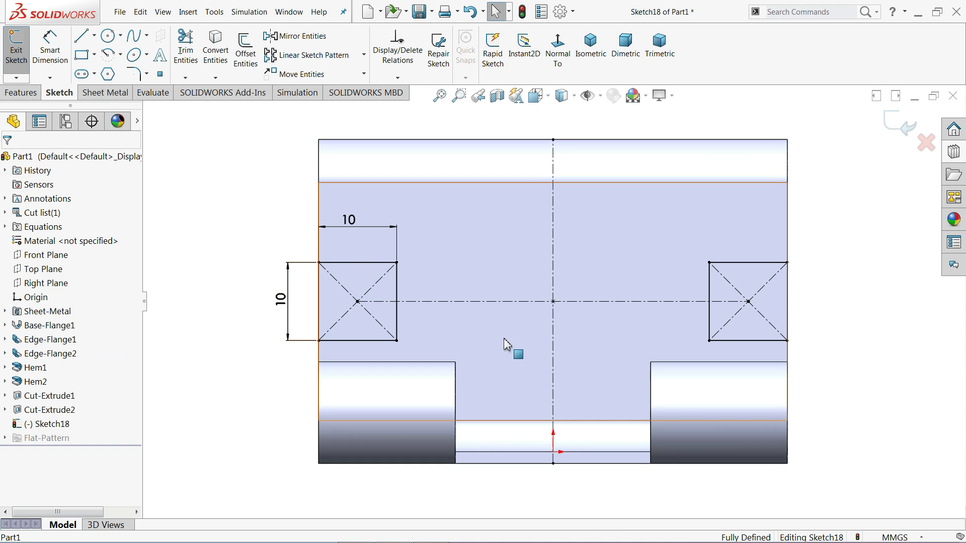
# Step: Cut both squares through the vertical flange with a blind Extruded Cut linked to the sheet thickness
pyautogui.click(106, 94)
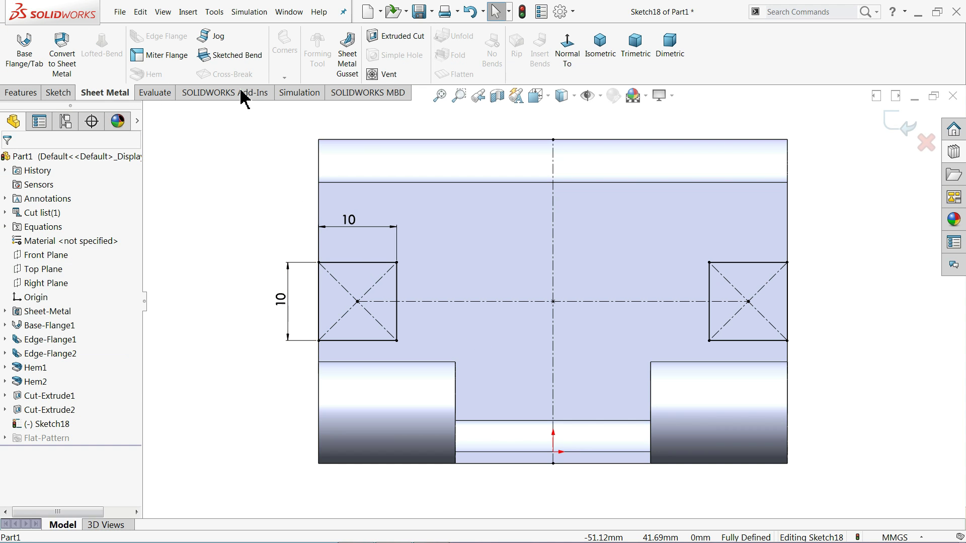
pyautogui.click(404, 38)
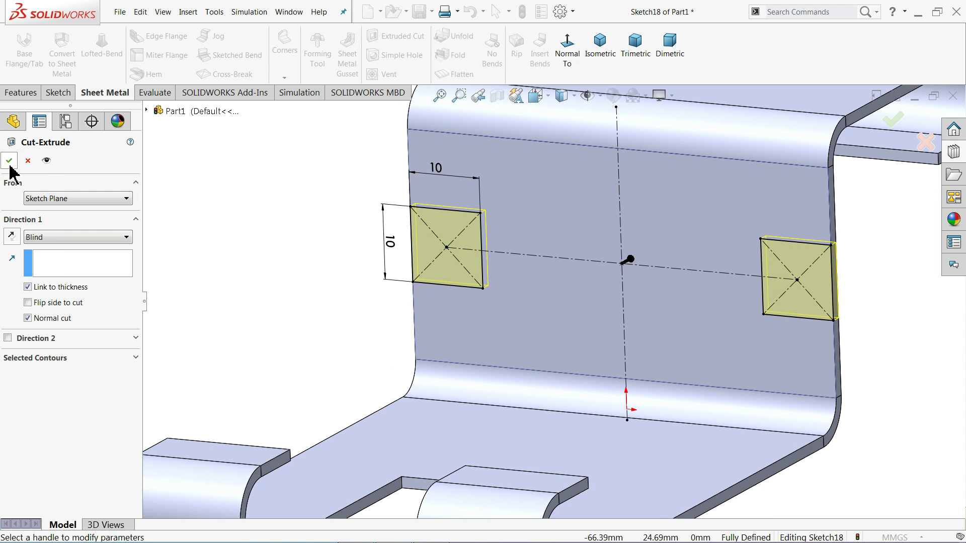
pyautogui.click(9, 160)
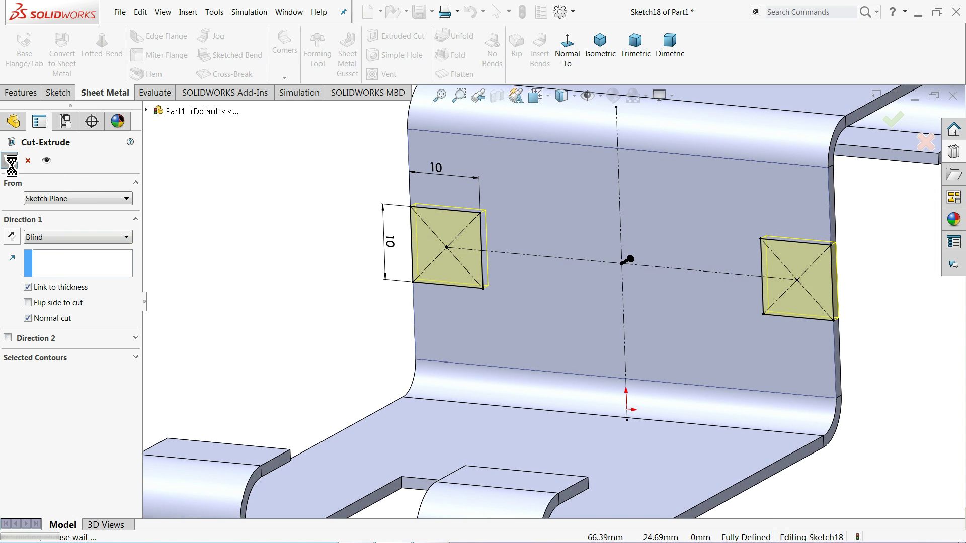
pyautogui.click(600, 47)
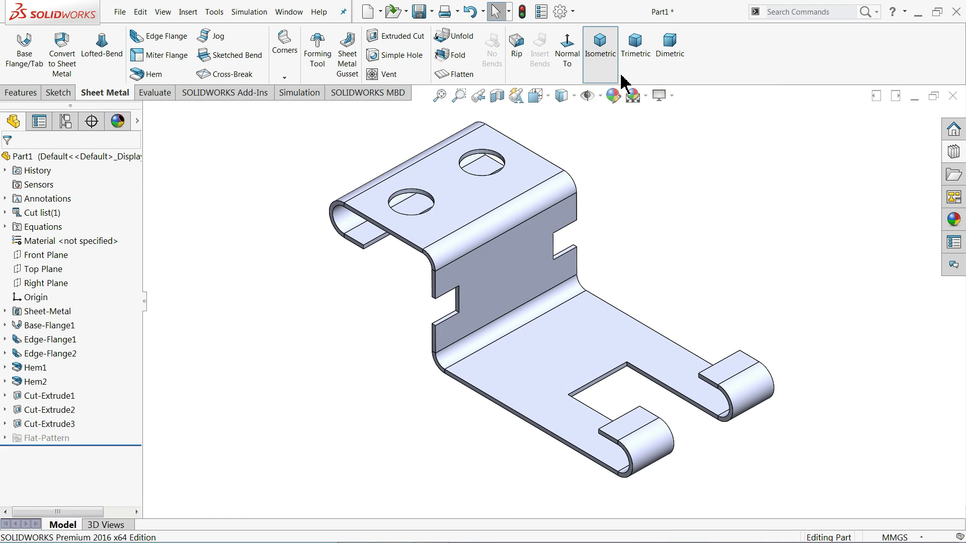
# Step: Turn on RealView Graphics and apply the polished nickel appearance to the bracket
pyautogui.moveTo(554, 301); pyautogui.dragTo(549, 292, button='middle')
pyautogui.click(659, 95)
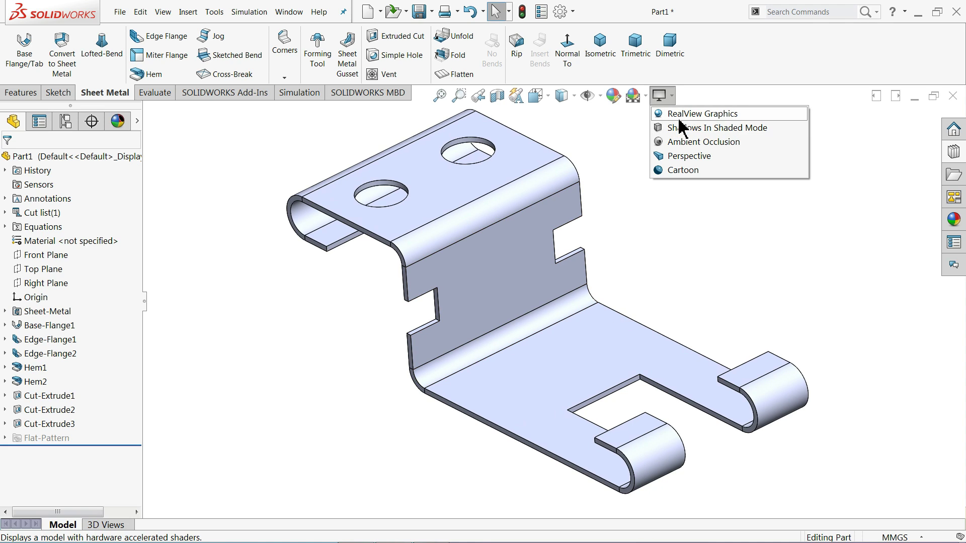
pyautogui.click(694, 114)
pyautogui.click(953, 220)
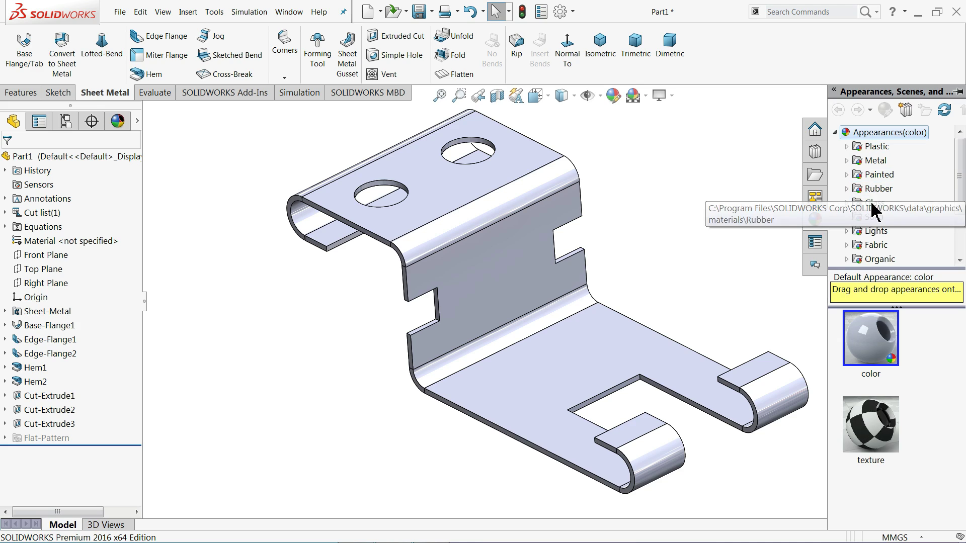
pyautogui.click(846, 161)
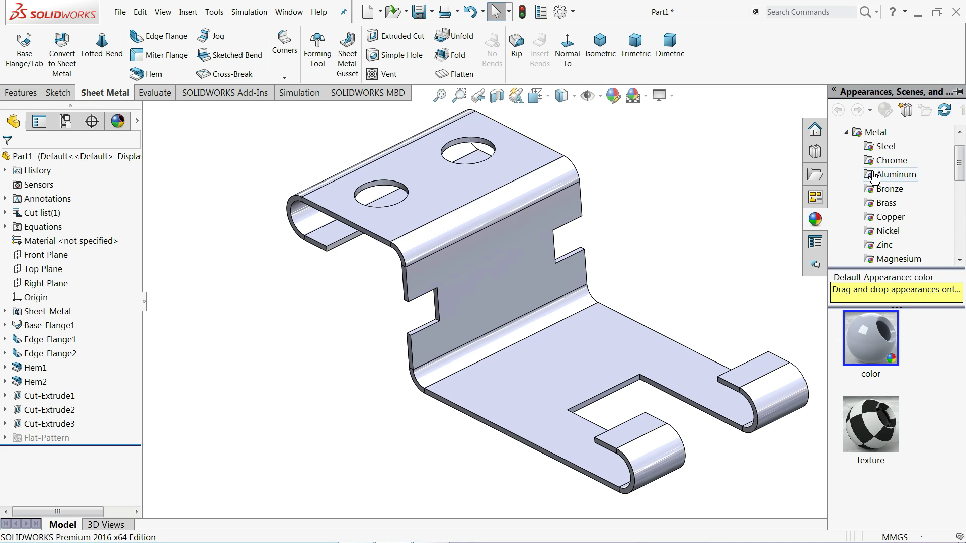
pyautogui.click(887, 231)
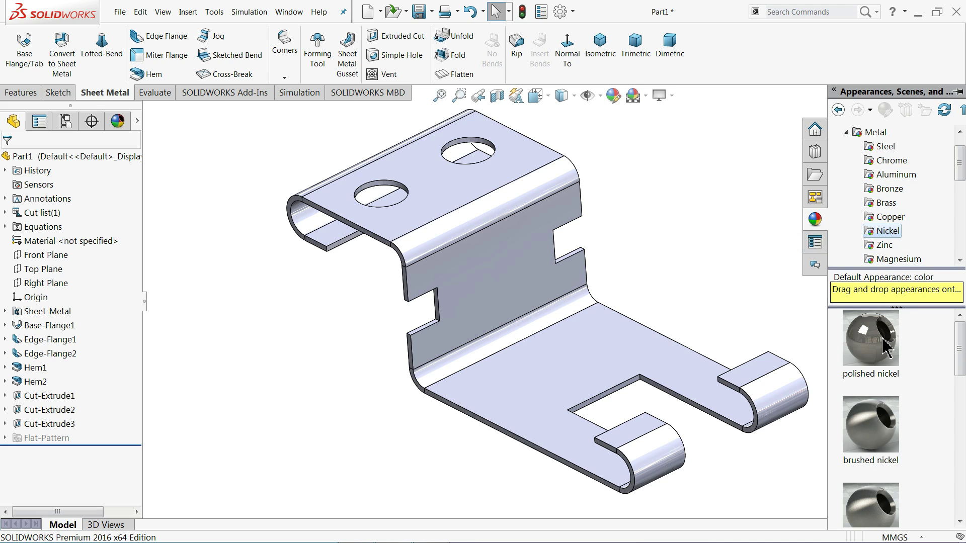
pyautogui.doubleClick(870, 338)
pyautogui.moveTo(710, 253); pyautogui.dragTo(719, 275)
pyautogui.press('Escape')
pyautogui.press('f')
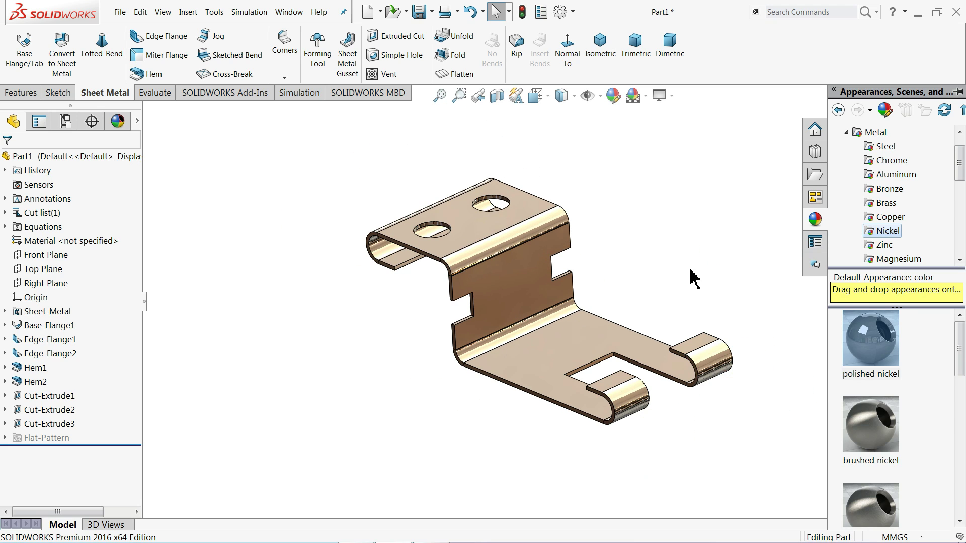
pyautogui.scroll(-2, 576, 274)
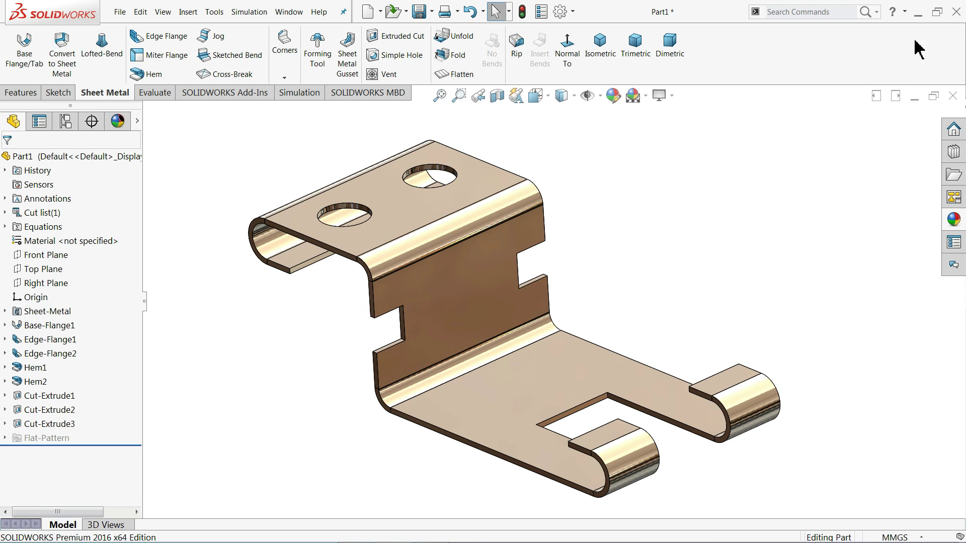
# Step: Check the bend cutout's dimensions in the sheet metal drawing and unfold the upper bend, keeping the notched vertical flange's face fixed
pyautogui.click(917, 11)
pyautogui.moveTo(575, 293)
pyautogui.mouseDown()
pyautogui.moveTo(583, 396)
pyautogui.moveTo(589, 320)
pyautogui.mouseUp()
pyautogui.scroll(2, 602, 358)
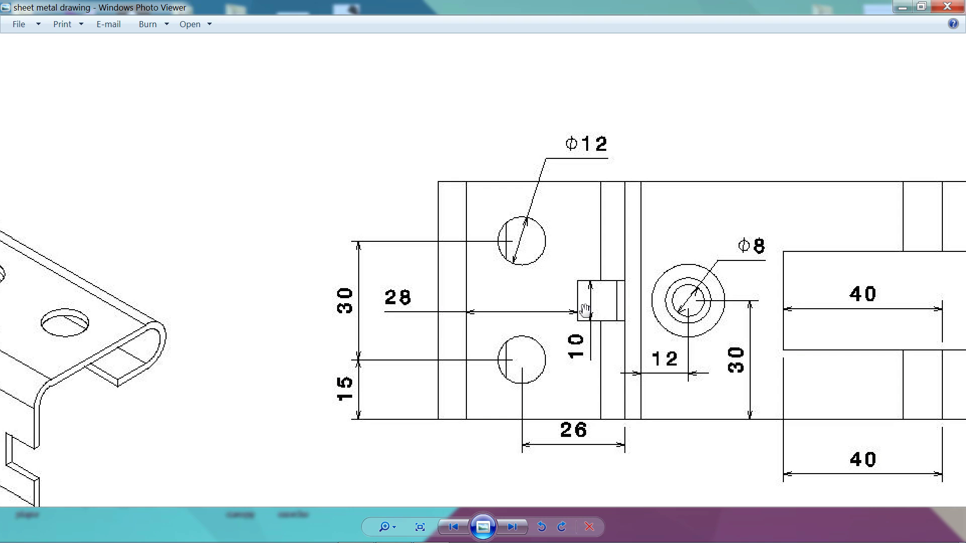
pyautogui.scroll(-2, 601, 246)
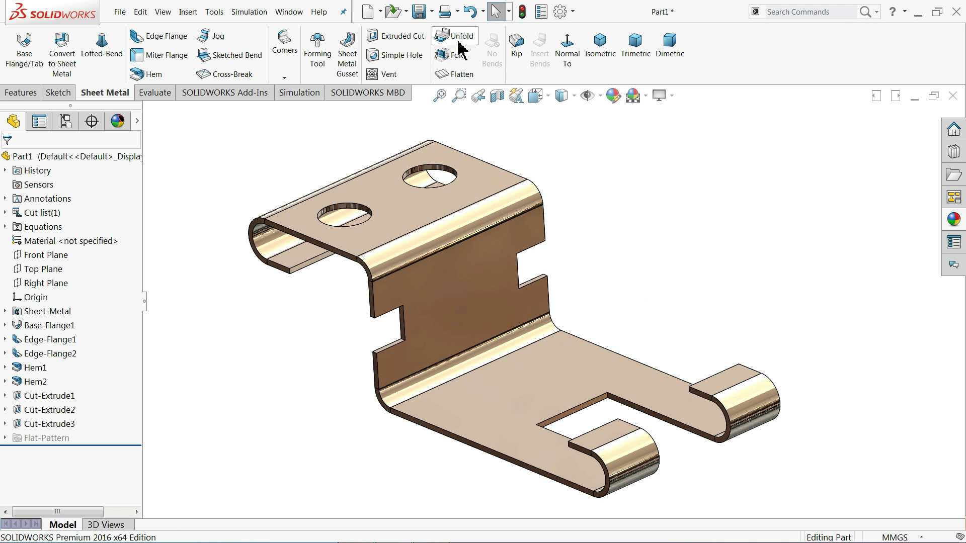
pyautogui.click(457, 34)
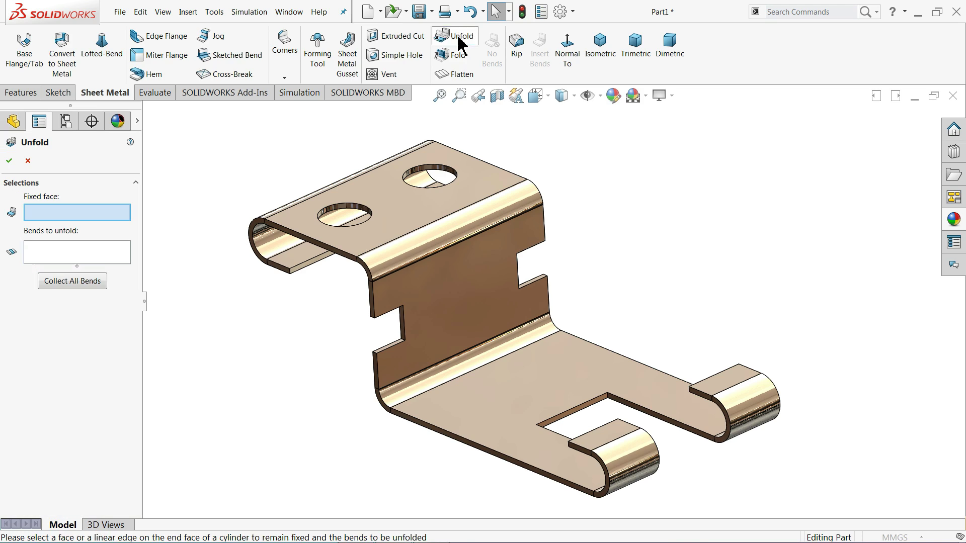
pyautogui.click(439, 279)
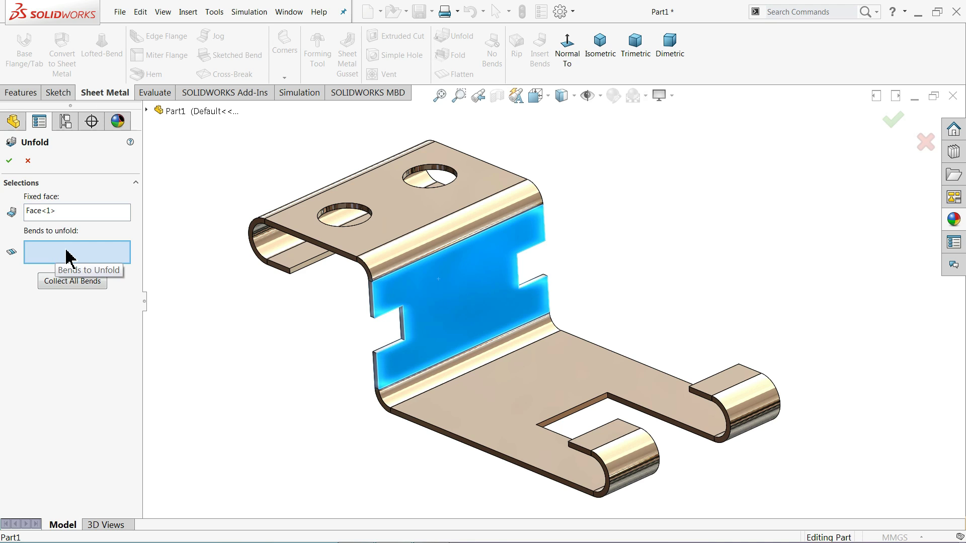
pyautogui.click(421, 253)
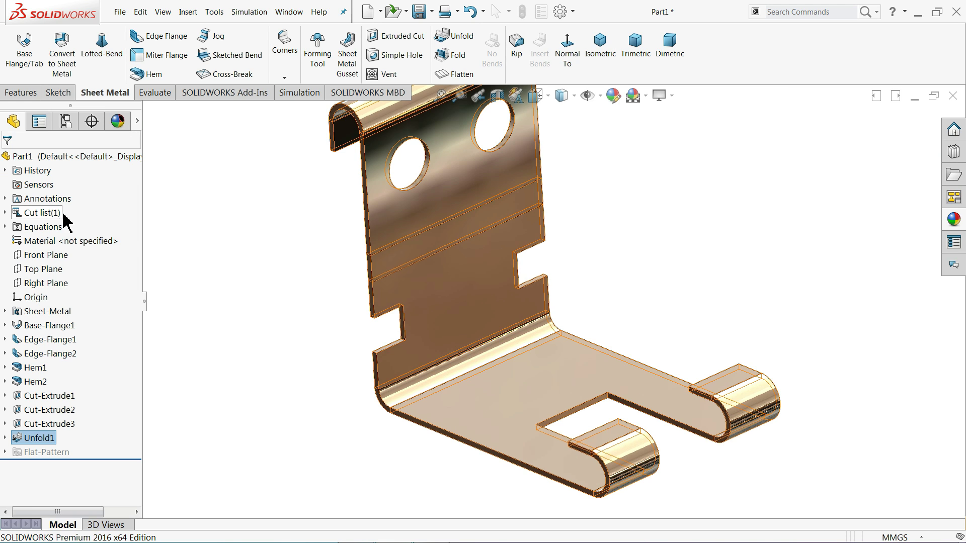
# Step: Start a sketch on the unfolded flange's face with the two holes and draw a horizontal centerline across the middle of the unfolded bend
pyautogui.scroll(2, 402, 245)
pyautogui.moveTo(402, 245); pyautogui.dragTo(488, 294, button='middle')
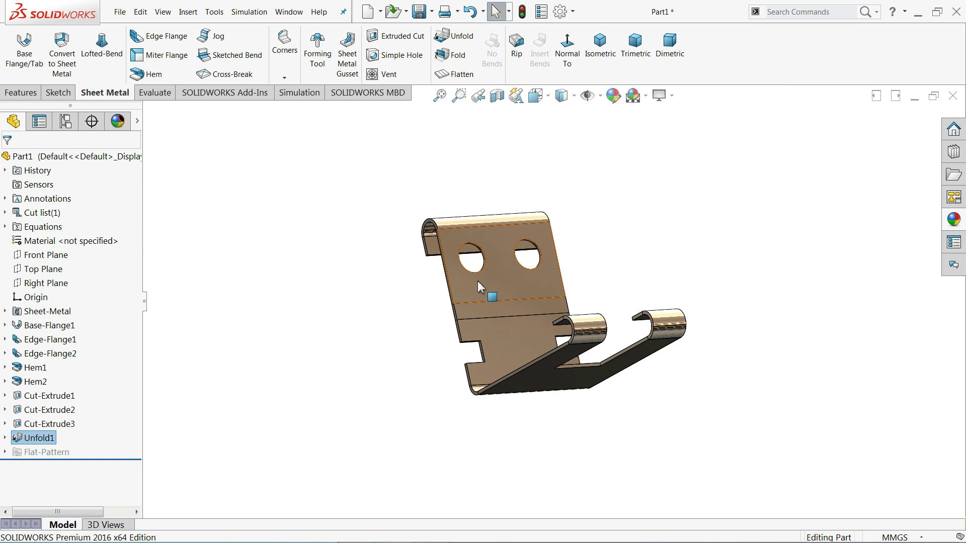
pyautogui.click(481, 291)
pyautogui.click(518, 254)
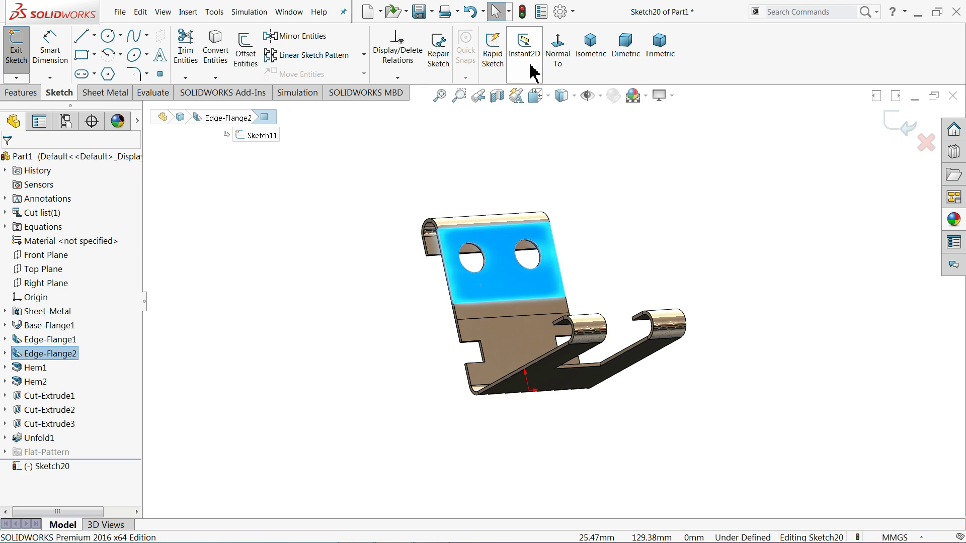
pyautogui.click(559, 55)
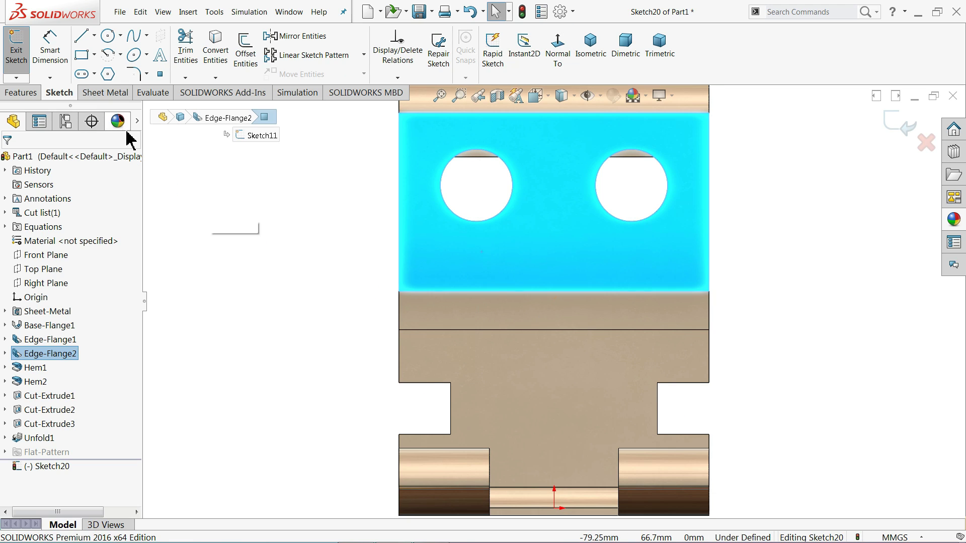
pyautogui.click(94, 35)
pyautogui.click(107, 65)
pyautogui.scroll(-2, 560, 304)
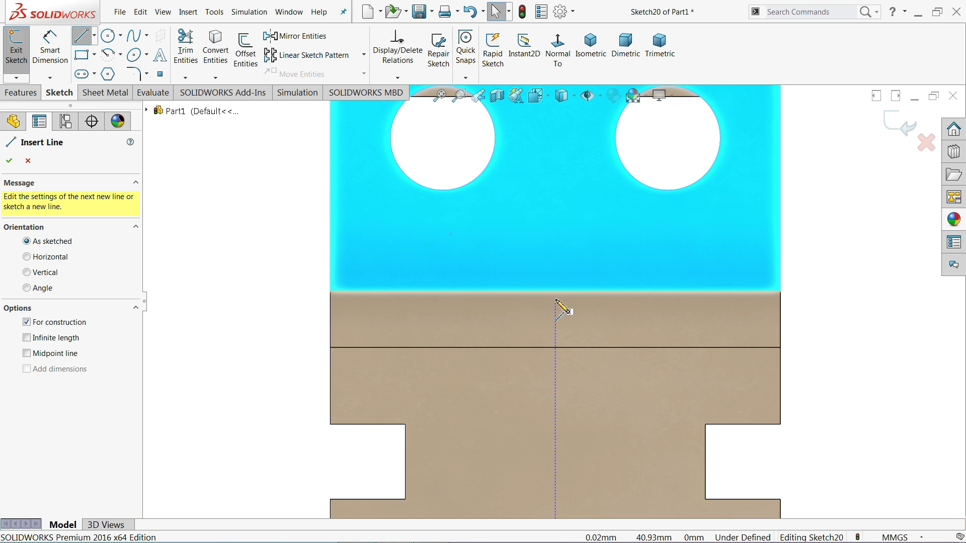
pyautogui.click(330, 319)
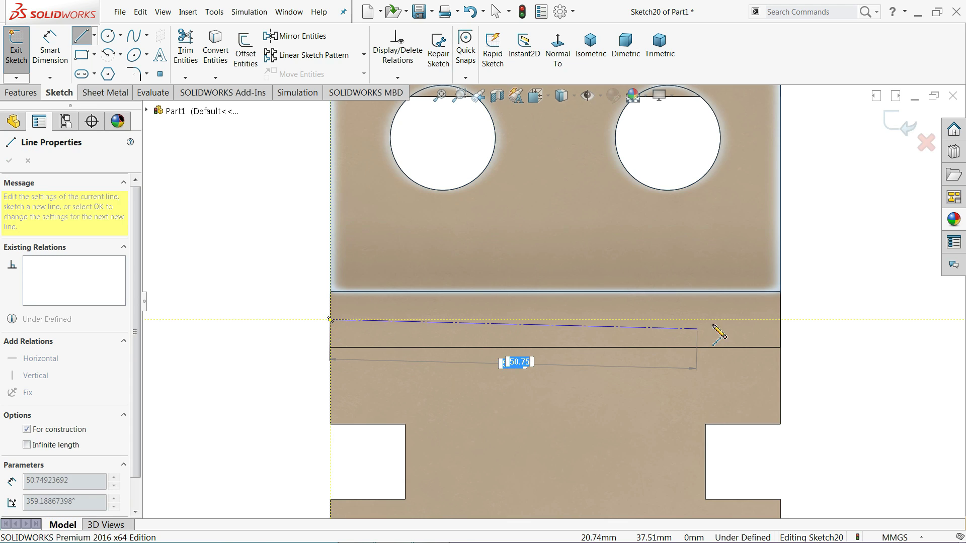
pyautogui.click(779, 318)
pyautogui.rightClick(631, 276)
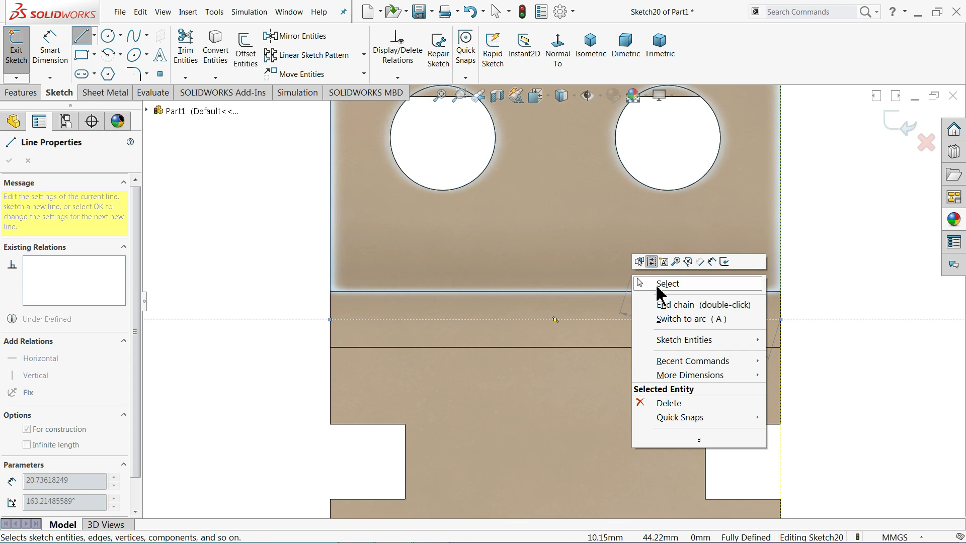
pyautogui.click(636, 283)
# Step: Sketch a center rectangle about 14 mm wide and 23 mm high, centered on the midpoint of the bend's centerline
pyautogui.click(94, 54)
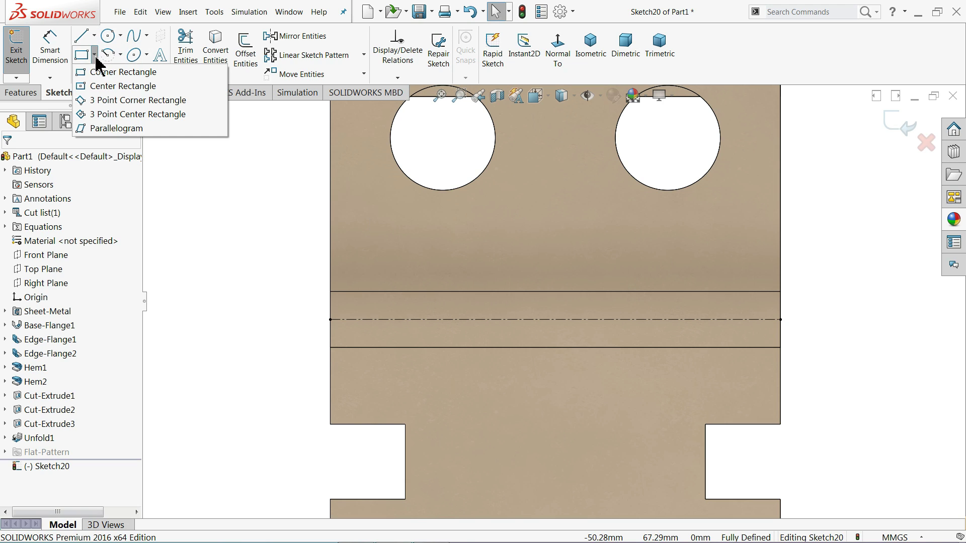
pyautogui.click(102, 86)
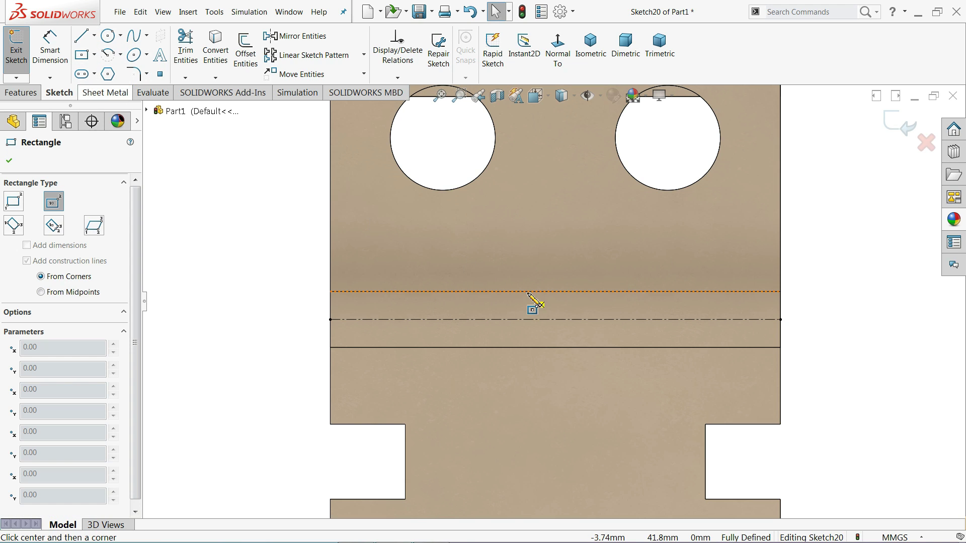
pyautogui.click(555, 319)
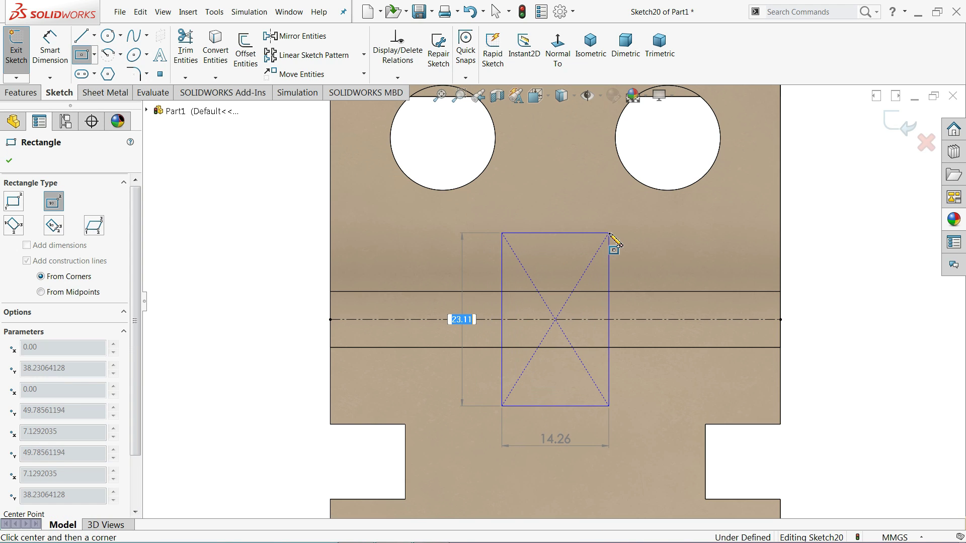
pyautogui.click(609, 232)
# Step: Dimension the rectangle's width as 10 mm
pyautogui.click(50, 48)
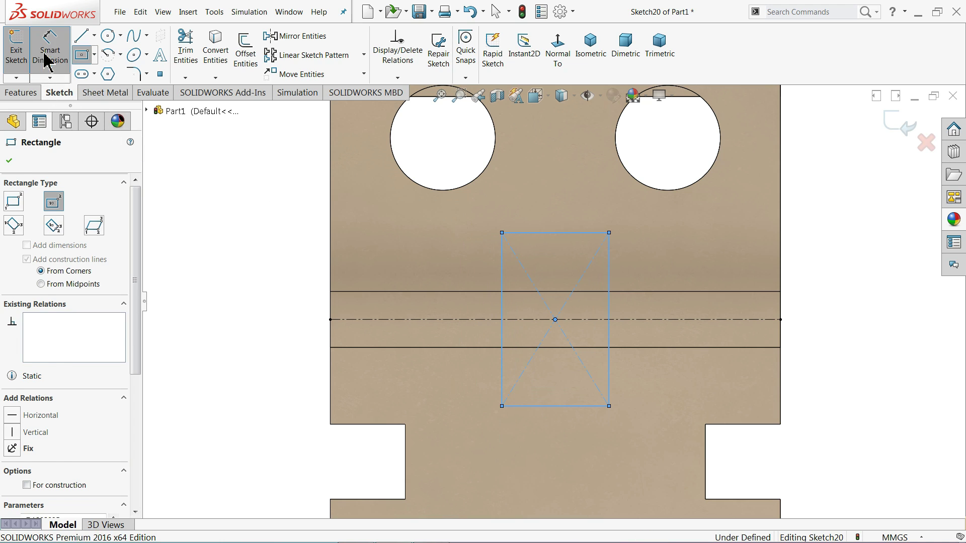
pyautogui.click(563, 234)
pyautogui.click(558, 203)
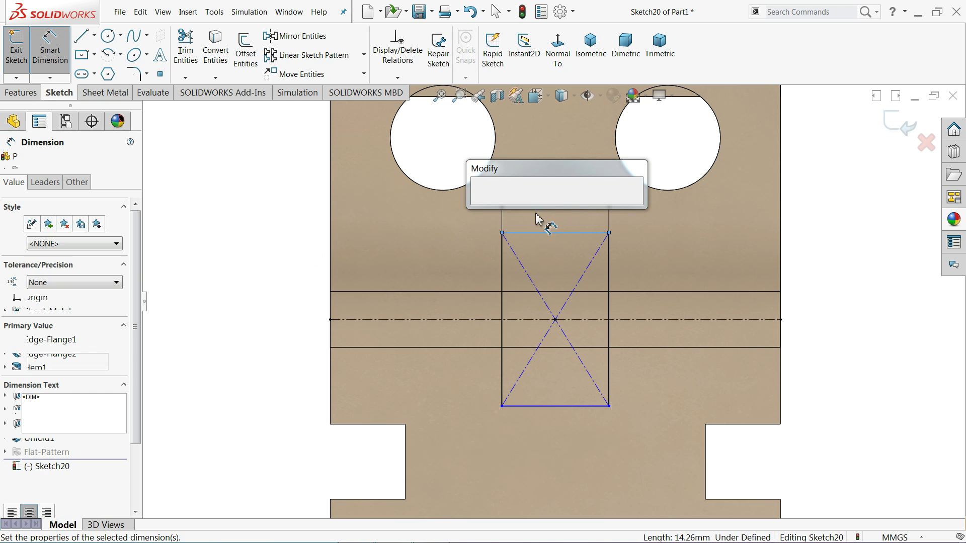
pyautogui.write('10')
pyautogui.click(480, 203)
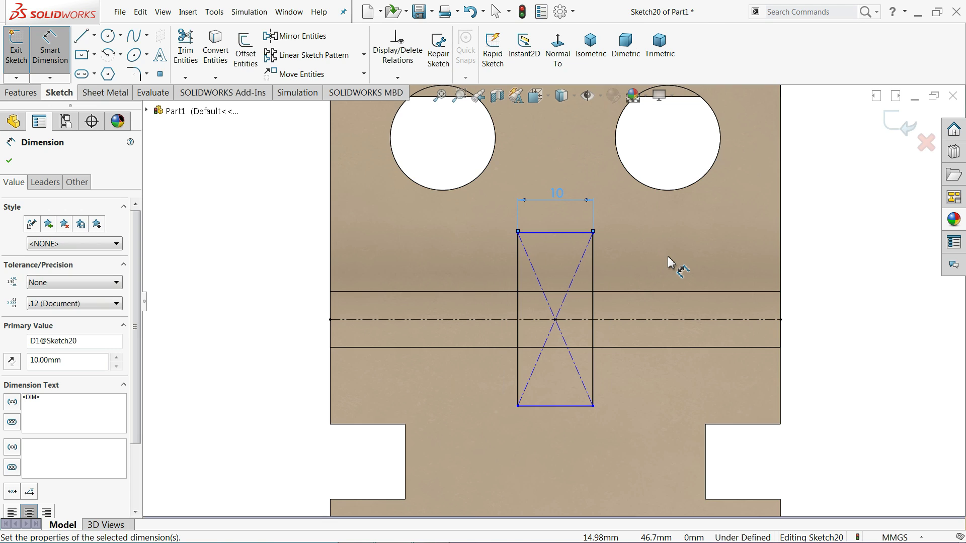
# Step: Dimension the distance from the upper hem's tangent edge to the rectangle's upper side as 28 mm
pyautogui.press('z')
pyautogui.scroll(3, 649, 241)
pyautogui.scroll(-4, 513, 291)
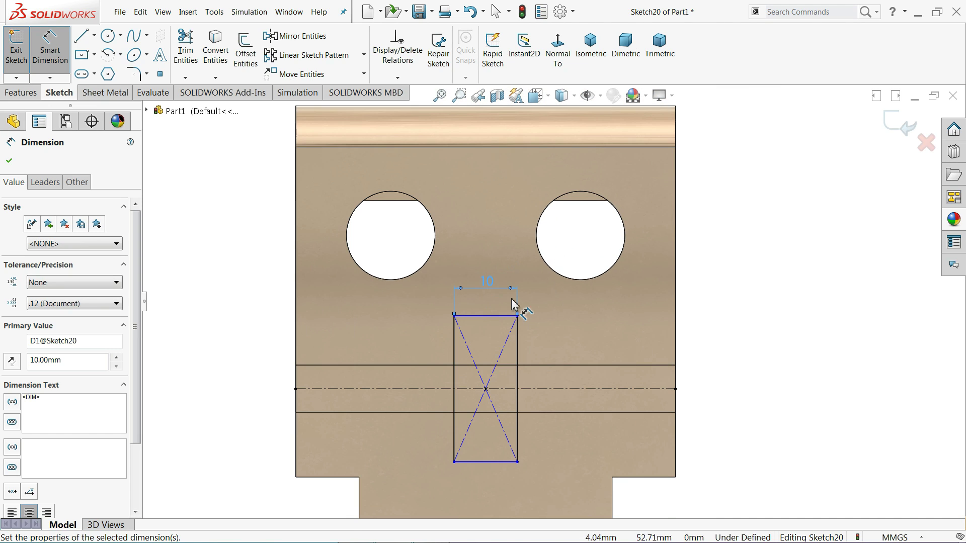
pyautogui.scroll(3, 547, 293)
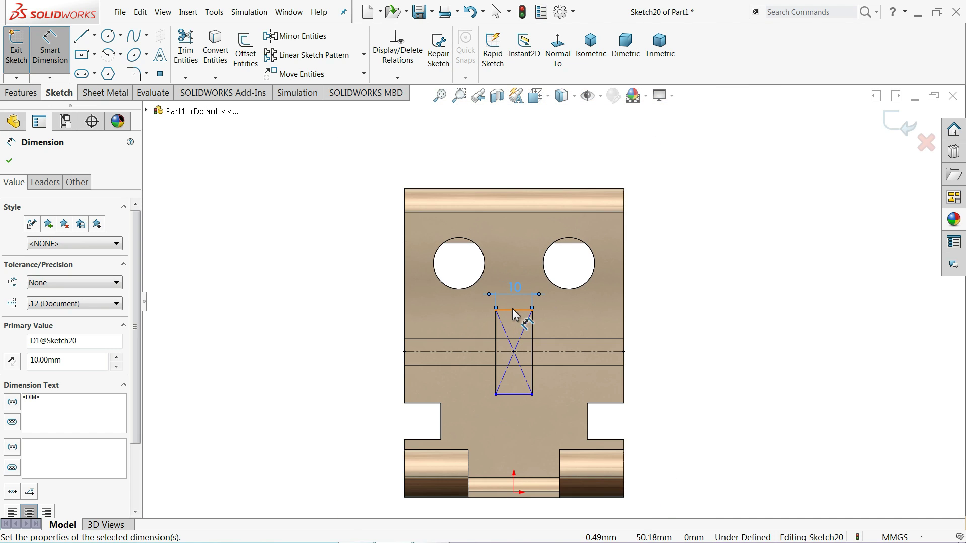
pyautogui.click(514, 309)
pyautogui.click(521, 213)
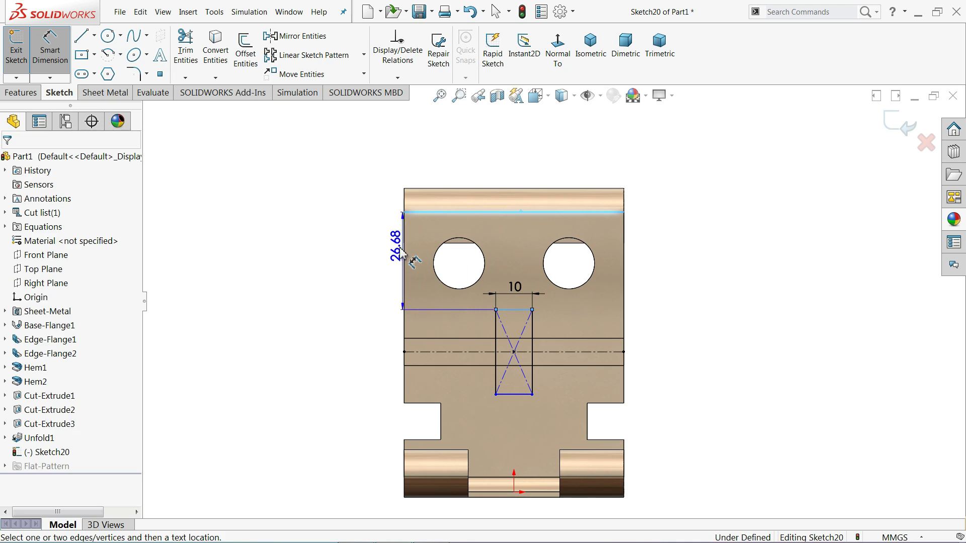
pyautogui.click(377, 254)
pyautogui.write('28')
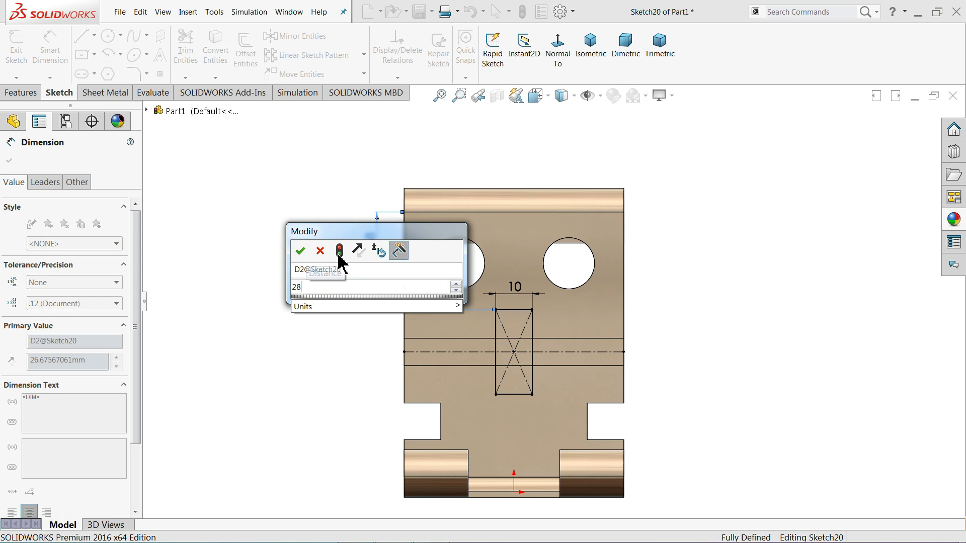
pyautogui.click(300, 251)
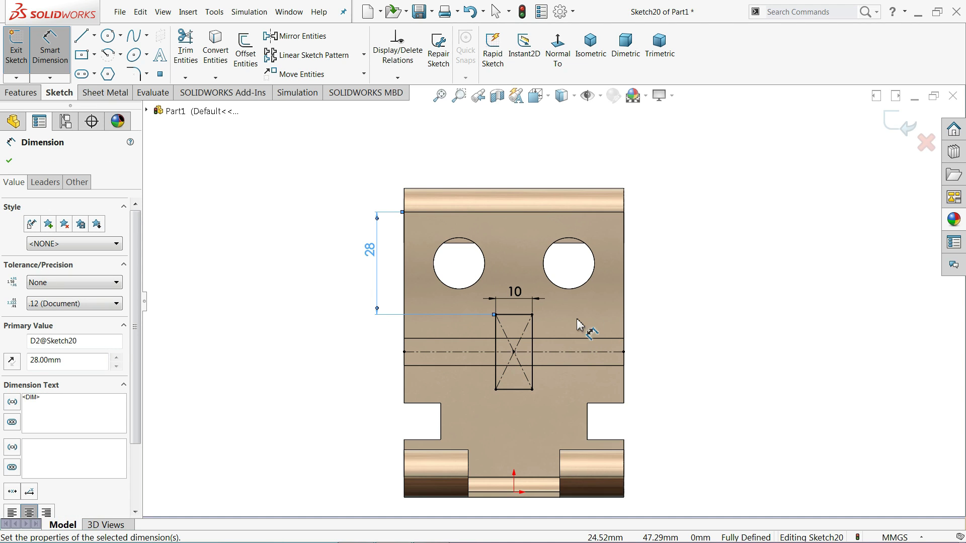
# Step: Cut the rectangle through the unfolded bend with a blind Extruded Cut linked to the sheet thickness
pyautogui.click(588, 63)
pyautogui.moveTo(525, 273); pyautogui.dragTo(539, 243, button='middle')
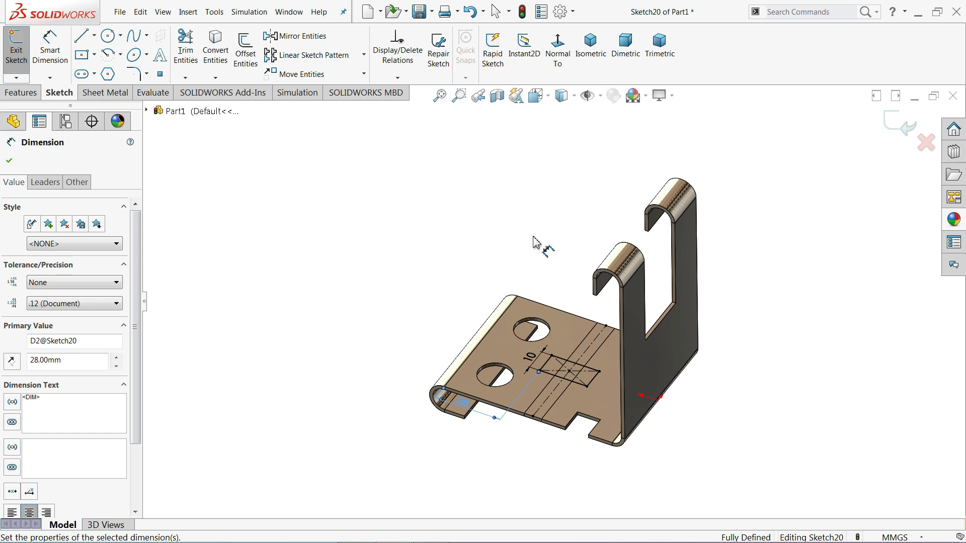
pyautogui.scroll(-5, 578, 362)
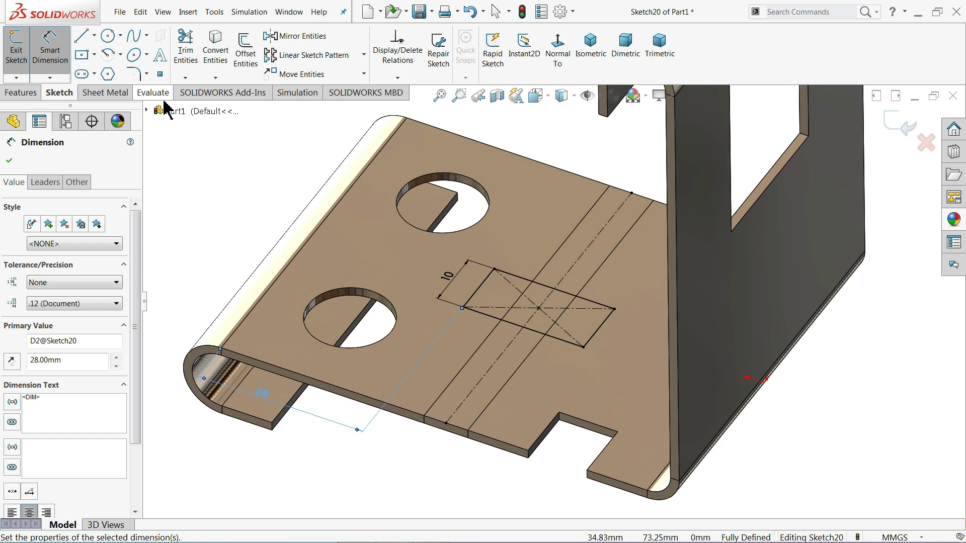
pyautogui.click(106, 93)
pyautogui.click(397, 40)
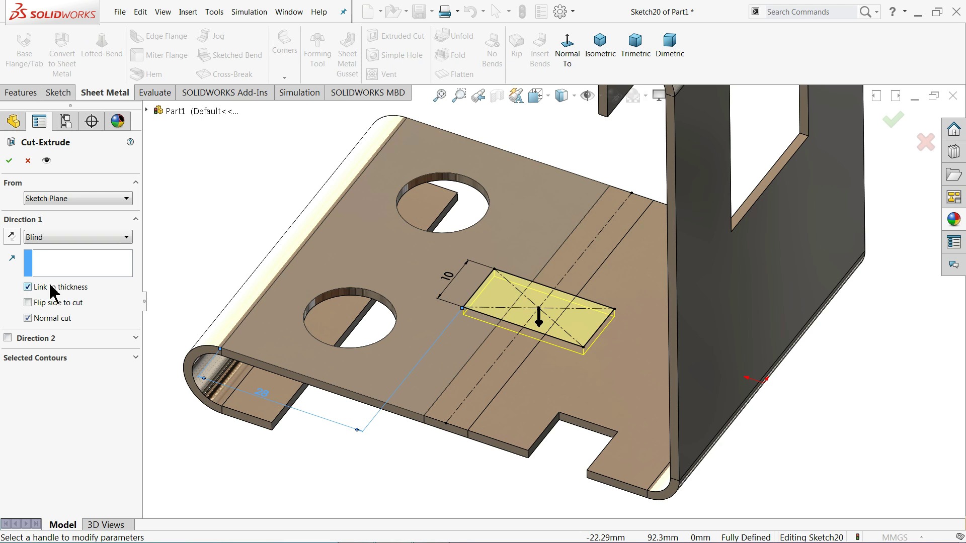
pyautogui.click(10, 160)
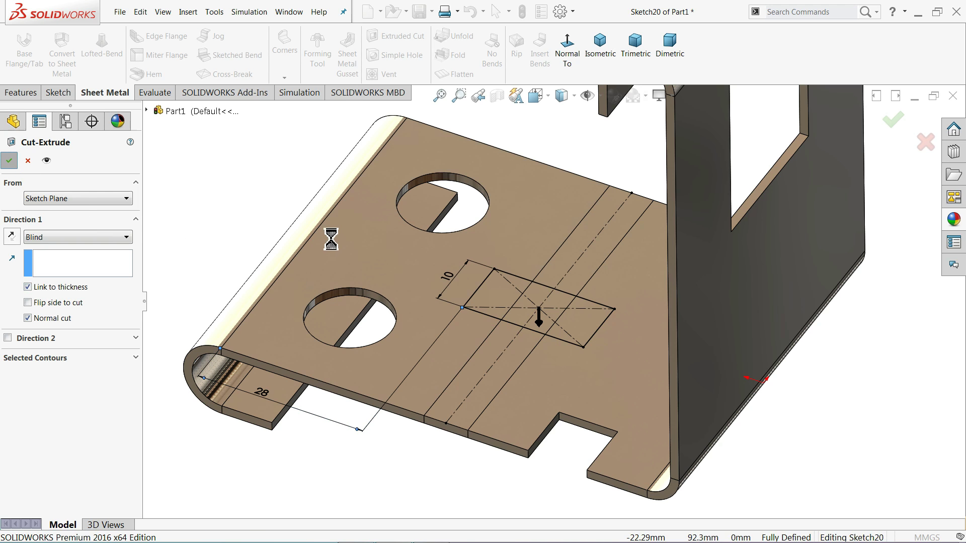
# Step: Fold the upper bend EdgeBend2 back, keeping the notched flange's face fixed
pyautogui.moveTo(483, 256); pyautogui.dragTo(553, 288, button='middle')
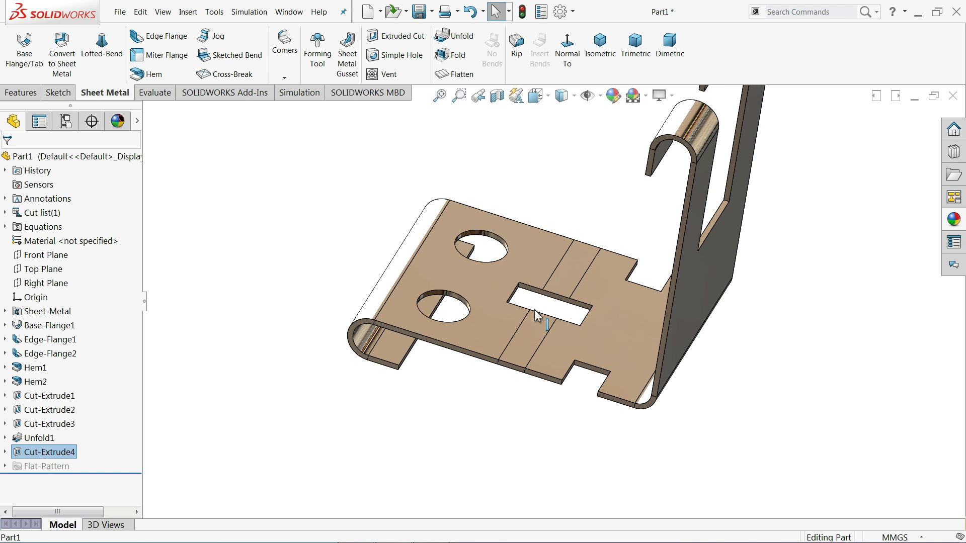
pyautogui.click(459, 56)
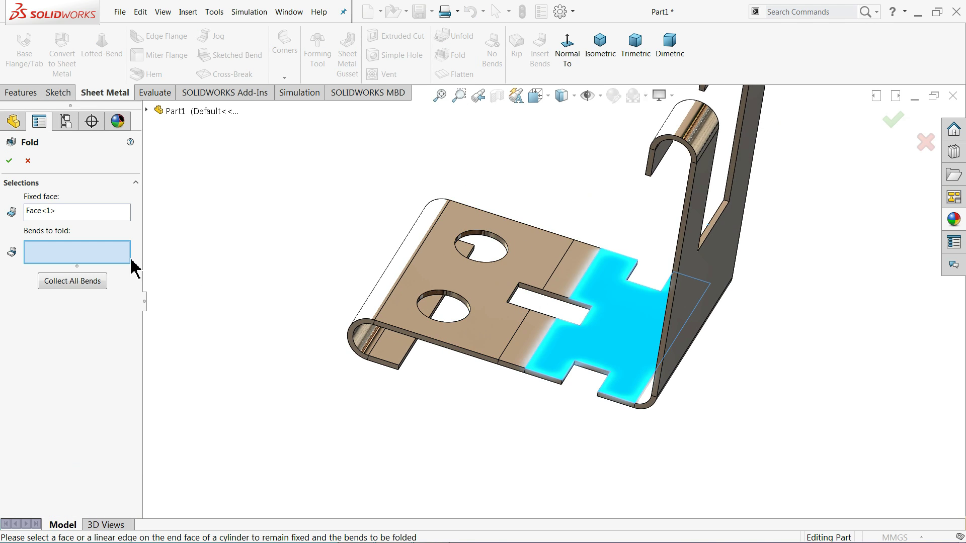
pyautogui.click(45, 218)
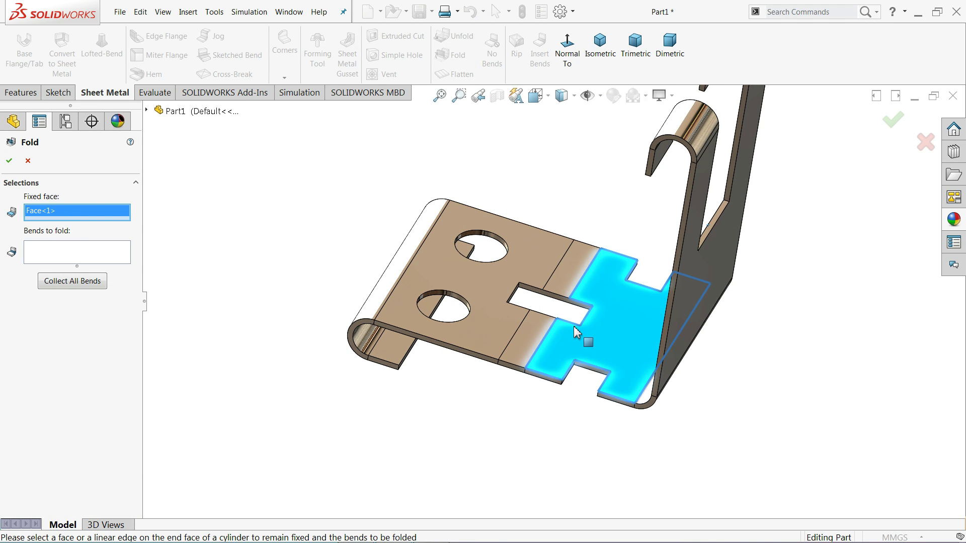
pyautogui.click(27, 254)
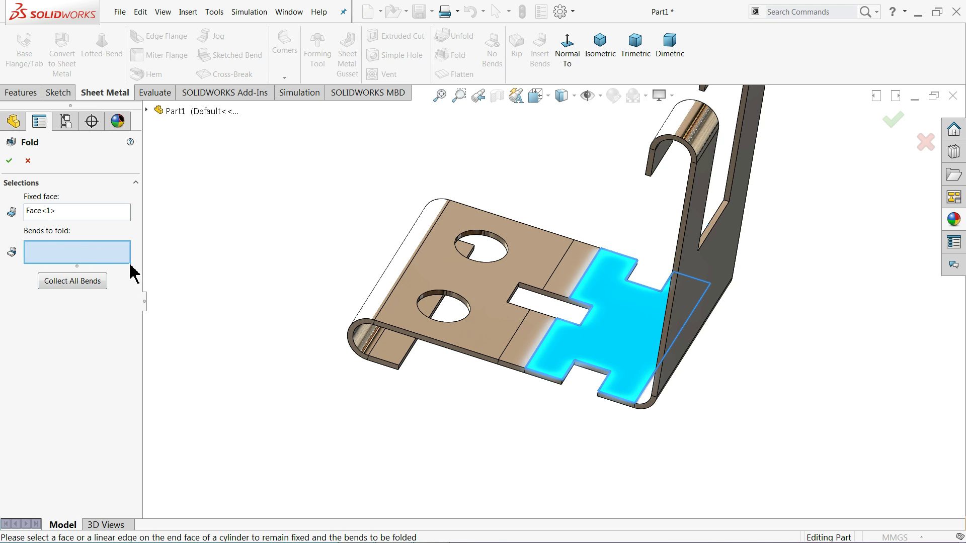
pyautogui.click(531, 336)
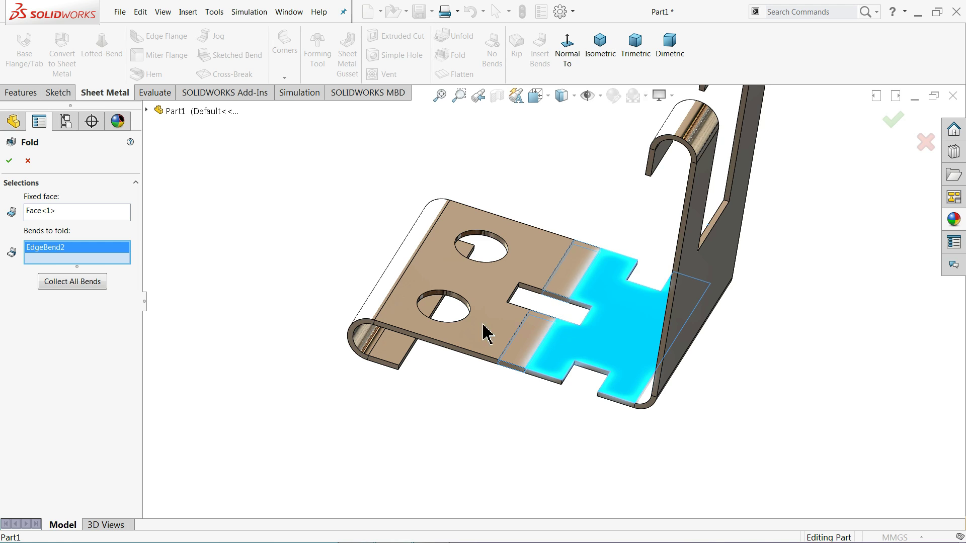
pyautogui.click(13, 162)
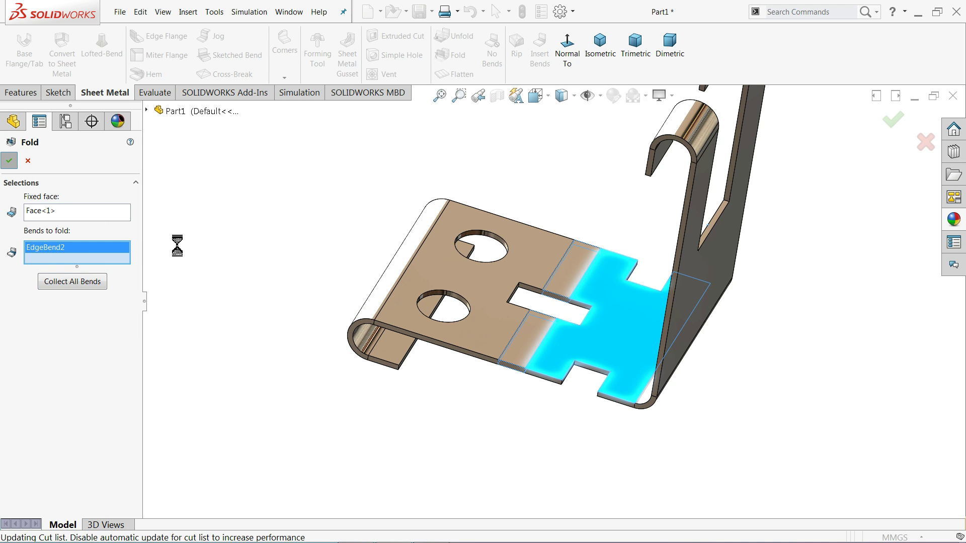
# Step: Inspect the folded bend cutout and check the round dimple's size and position dimensions in the sheet metal drawing
pyautogui.scroll(3, 492, 296)
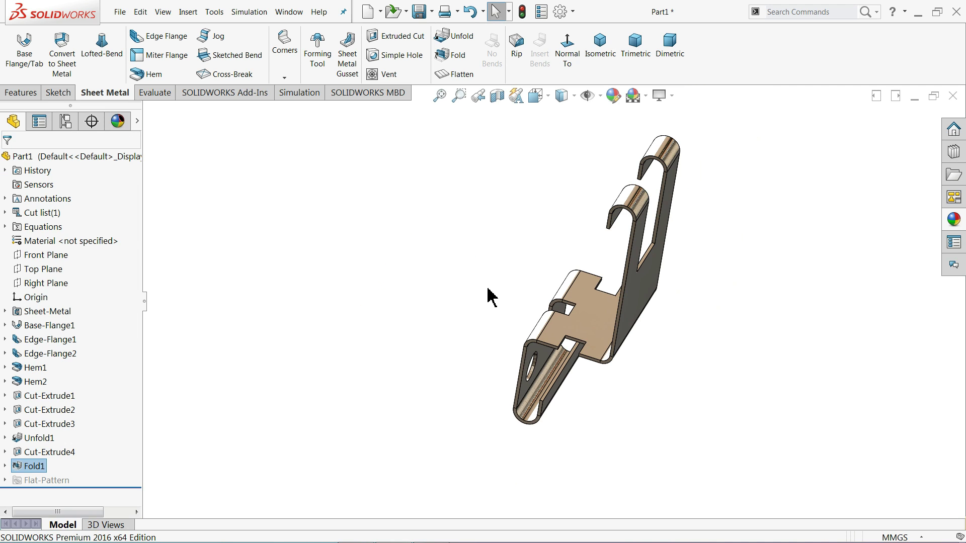
pyautogui.moveTo(491, 295)
pyautogui.mouseDown(button='middle')
pyautogui.moveTo(470, 345)
pyautogui.moveTo(498, 302)
pyautogui.moveTo(541, 337)
pyautogui.moveTo(513, 362)
pyautogui.moveTo(513, 336)
pyautogui.moveTo(510, 350)
pyautogui.mouseUp(button='middle')
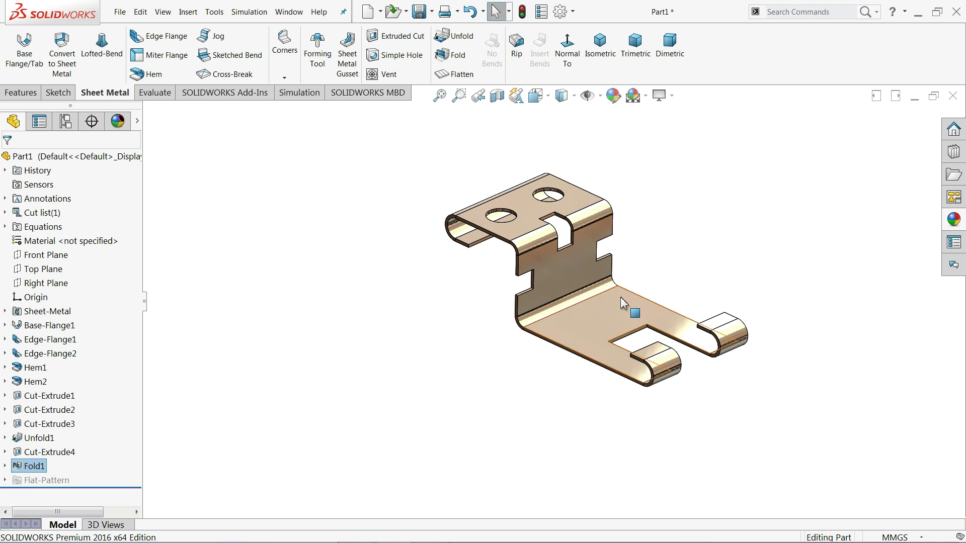
pyautogui.scroll(-3, 625, 261)
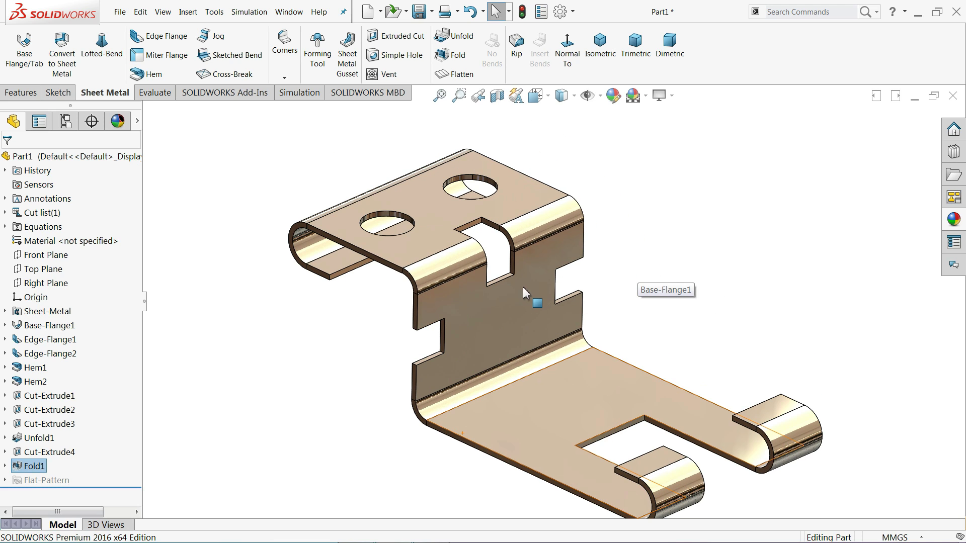
pyautogui.moveTo(528, 293); pyautogui.dragTo(505, 285, button='middle')
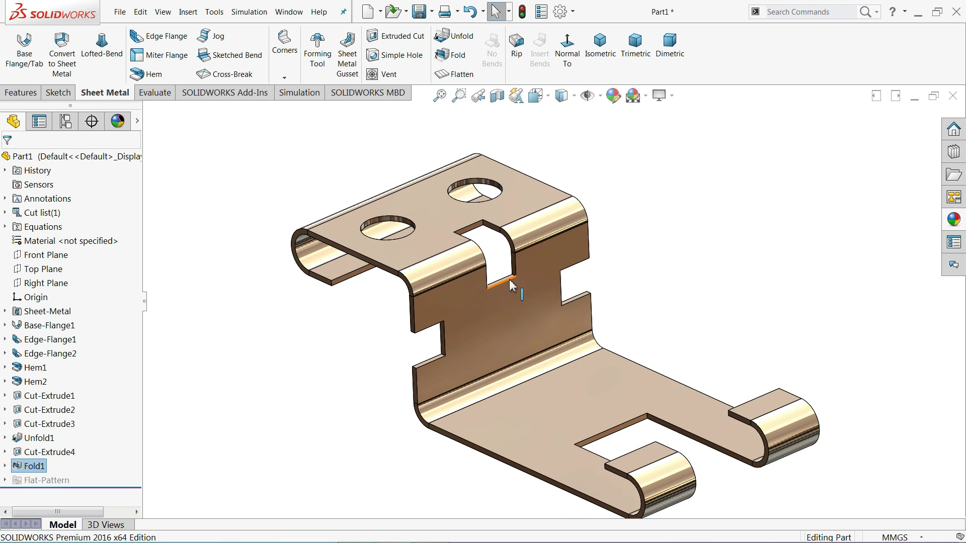
pyautogui.scroll(2, 548, 338)
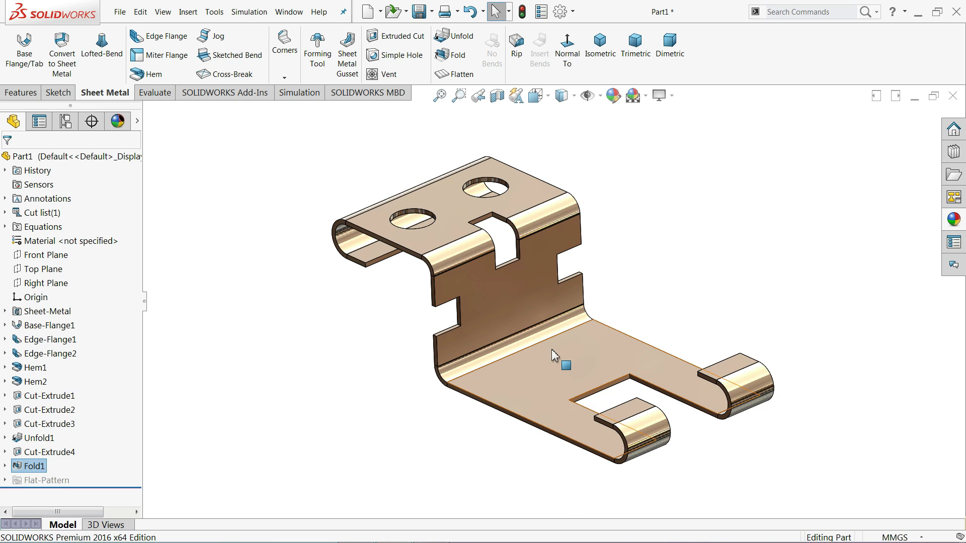
pyautogui.scroll(-1, 565, 338)
pyautogui.hotkey('alt', 'Tab')
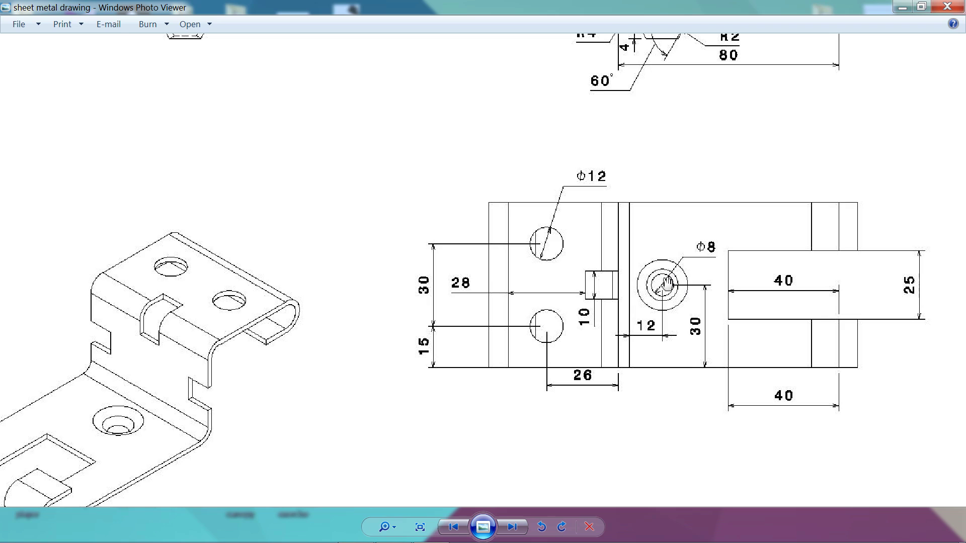
pyautogui.moveTo(665, 286); pyautogui.dragTo(669, 375)
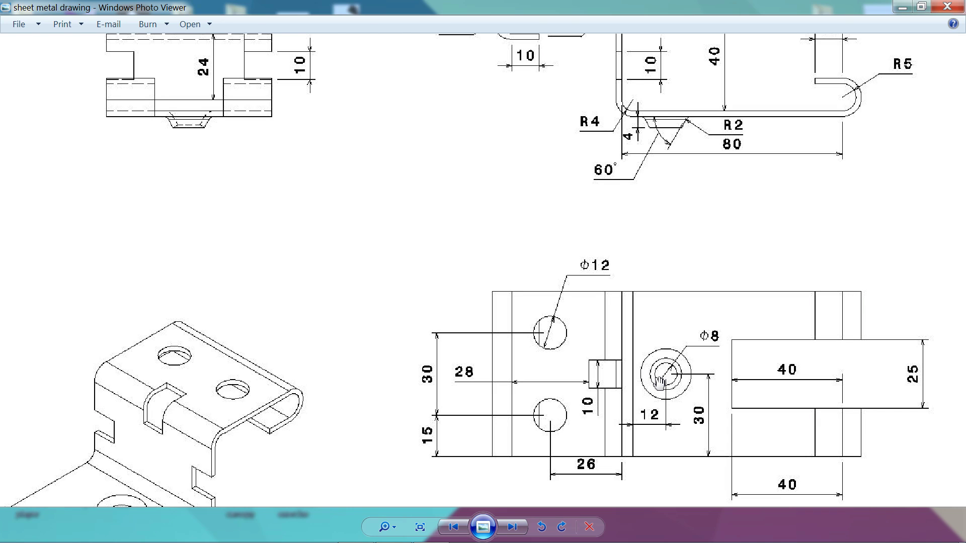
pyautogui.moveTo(665, 386); pyautogui.dragTo(666, 359)
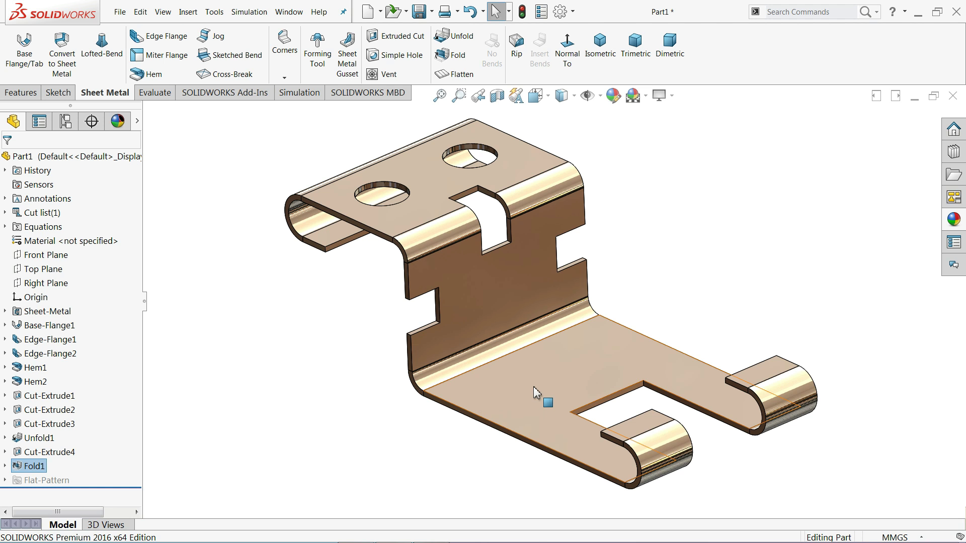
# Step: Place the counter sink emboss forming tool from the Design Library's embosses folder on the base's upper face
pyautogui.click(537, 388)
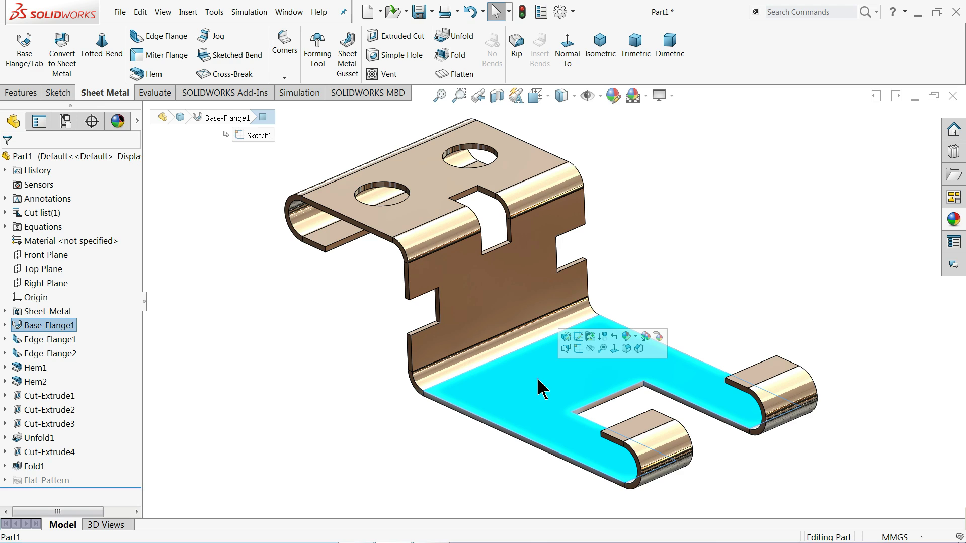
pyautogui.click(567, 56)
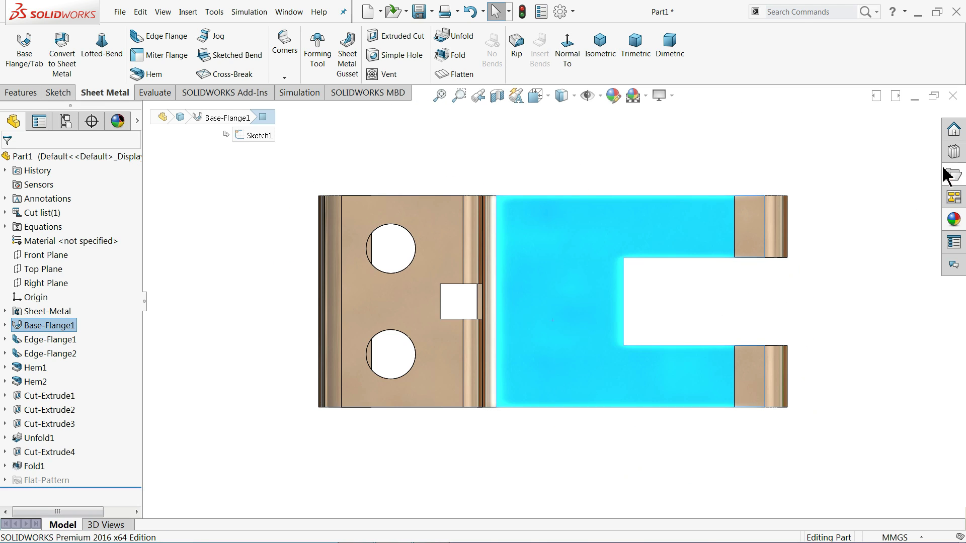
pyautogui.click(953, 152)
pyautogui.click(835, 134)
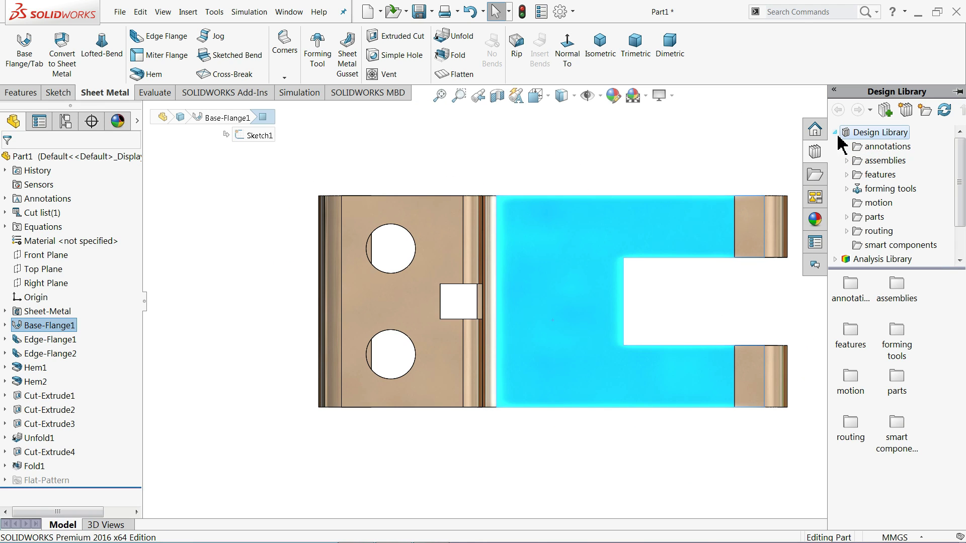
pyautogui.click(847, 189)
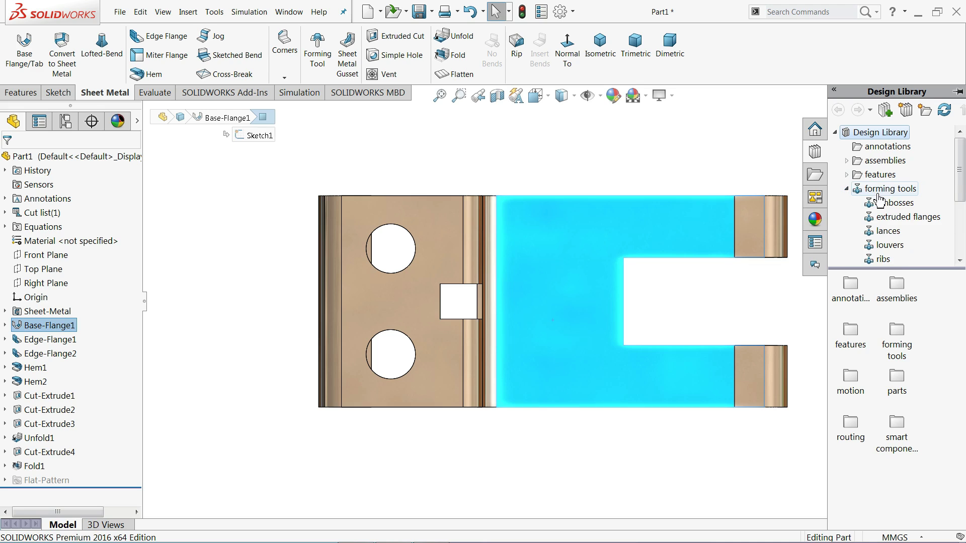
pyautogui.click(879, 191)
pyautogui.click(894, 204)
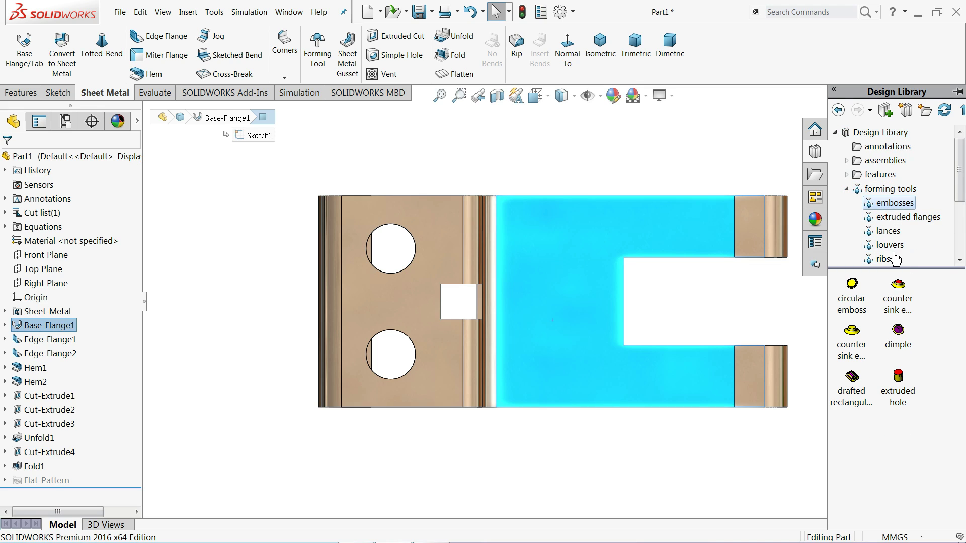
pyautogui.moveTo(898, 309)
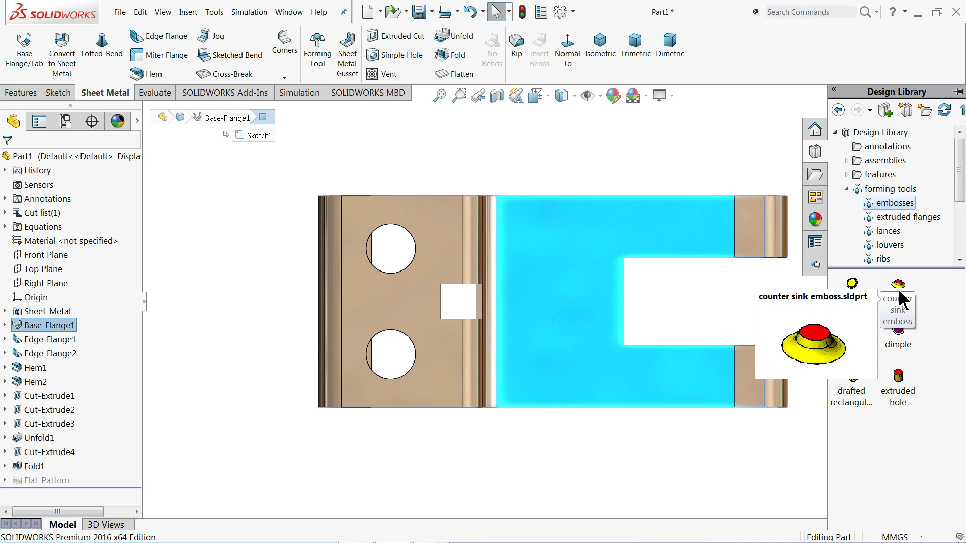
pyautogui.moveTo(898, 308); pyautogui.dragTo(561, 301)
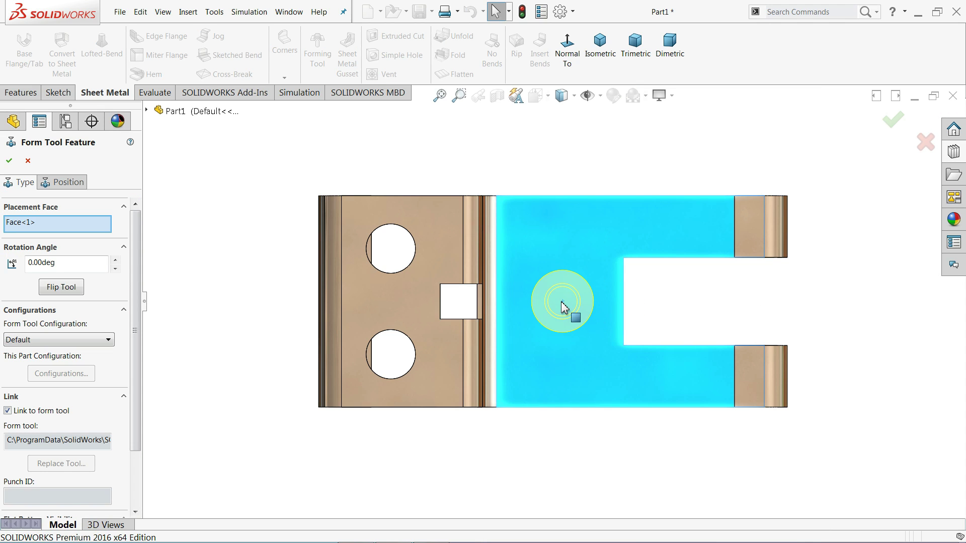
# Step: Dimension the emboss center 12 mm from the base's bend tangent edge in the position sketch
pyautogui.click(57, 184)
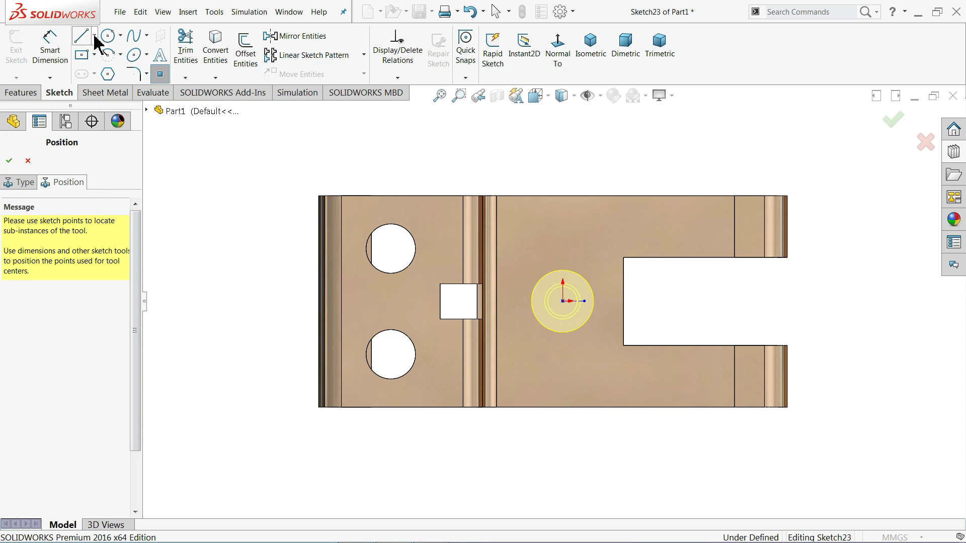
pyautogui.click(62, 65)
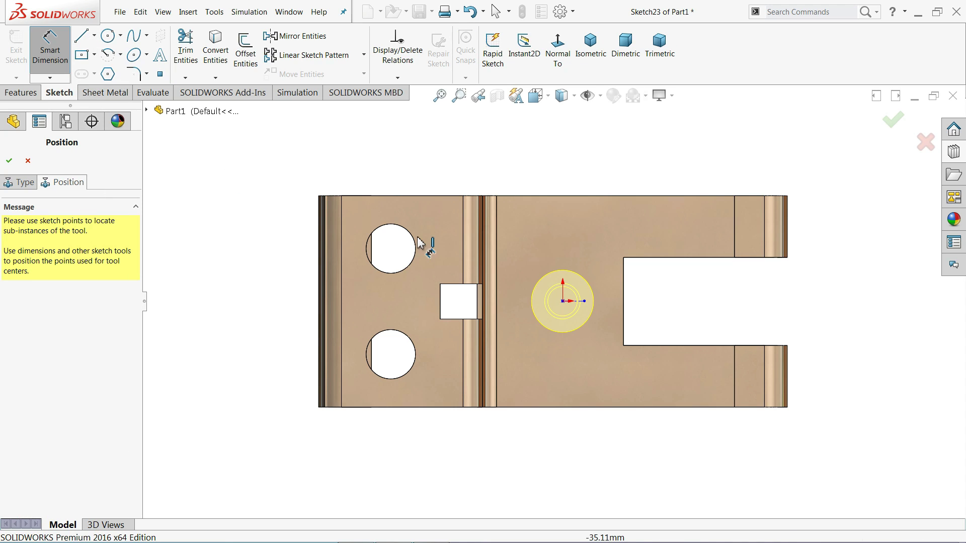
pyautogui.click(563, 301)
pyautogui.click(497, 307)
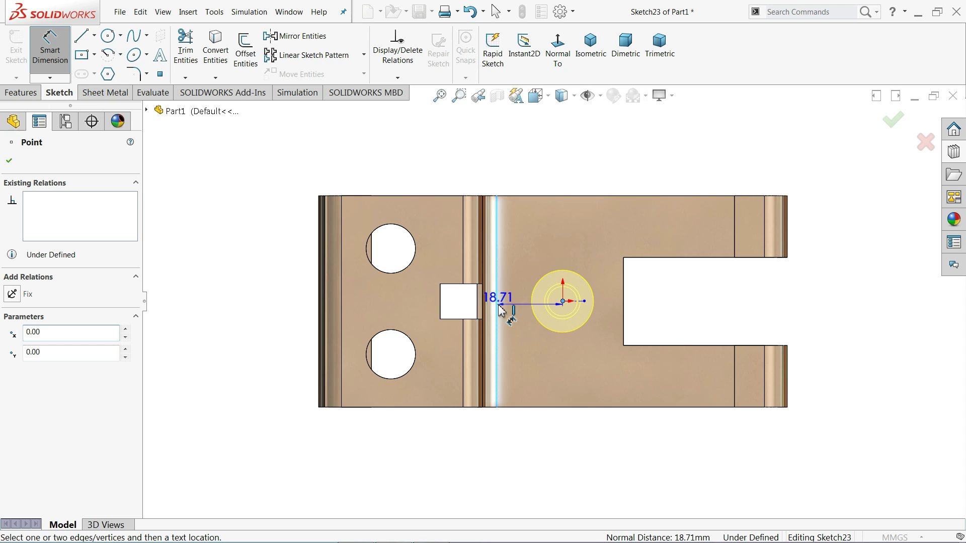
pyautogui.click(523, 189)
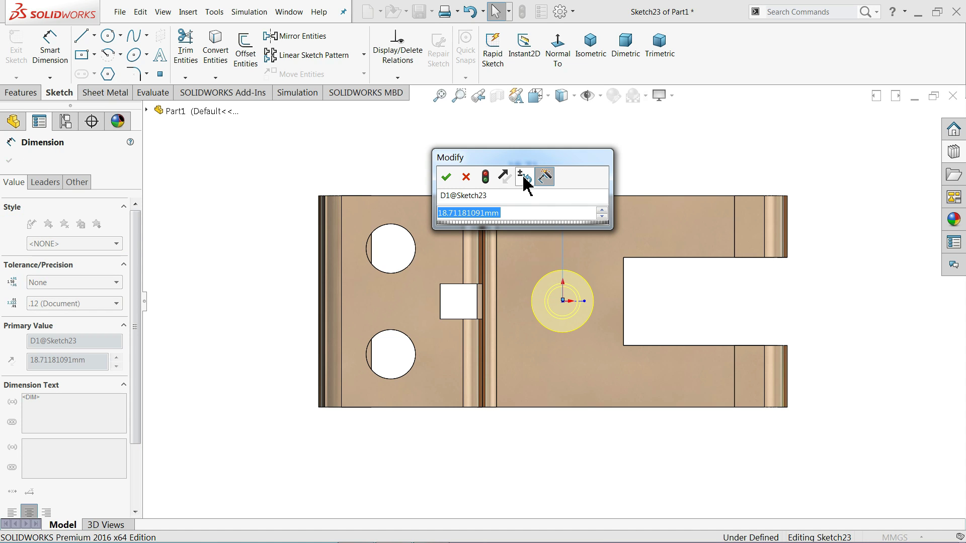
pyautogui.write('12')
pyautogui.click(445, 177)
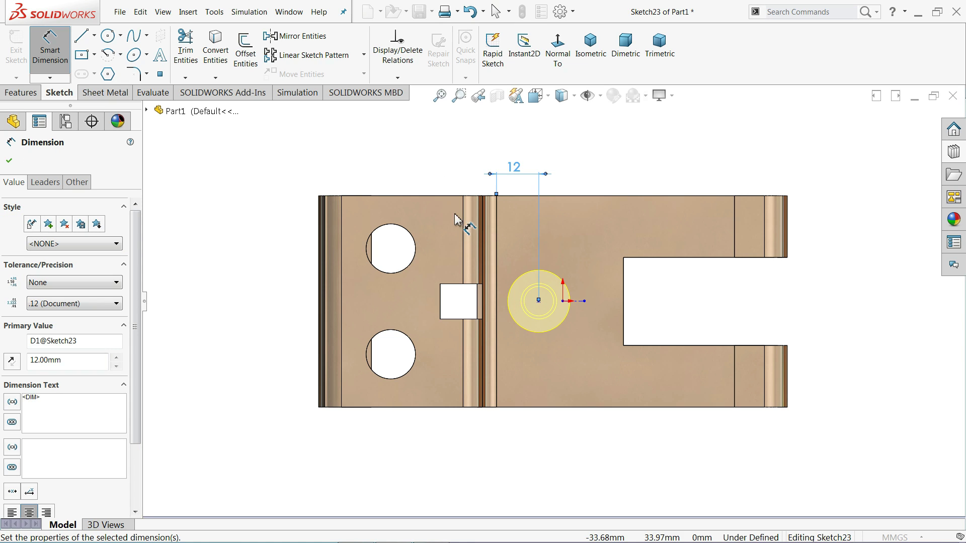
# Step: Draw a centerline from the emboss center to the midpoint of the rectangular cutout's inner edge and make it horizontal
pyautogui.click(94, 35)
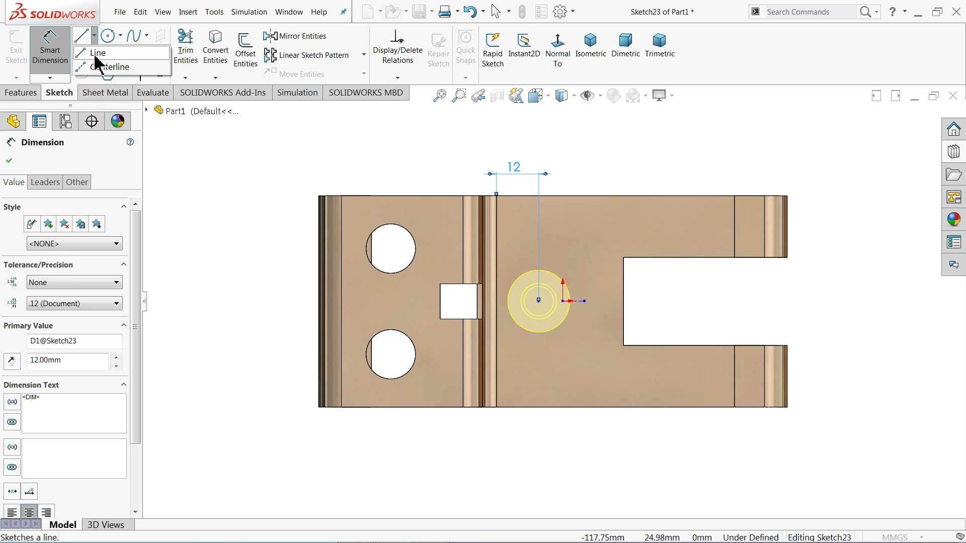
pyautogui.scroll(-2, 397, 285)
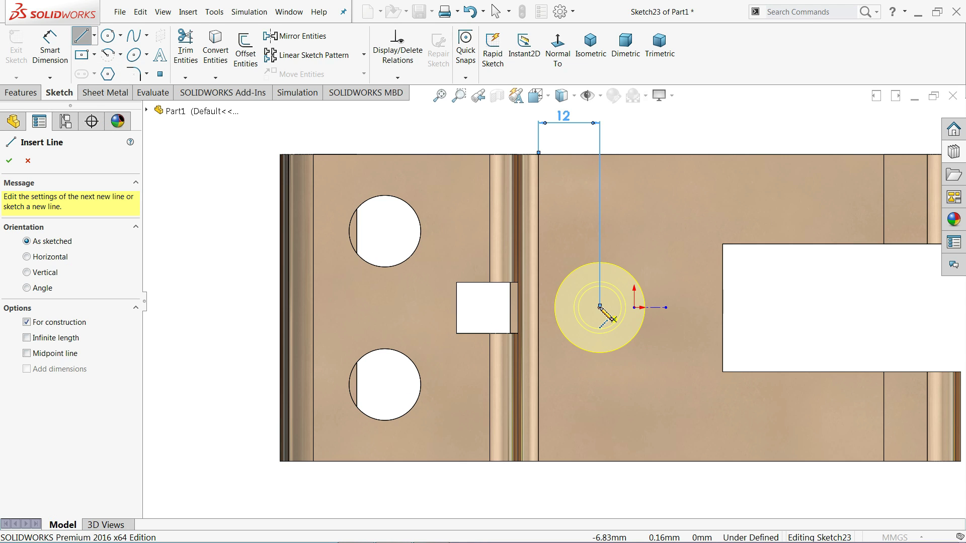
pyautogui.moveTo(600, 306); pyautogui.dragTo(605, 307)
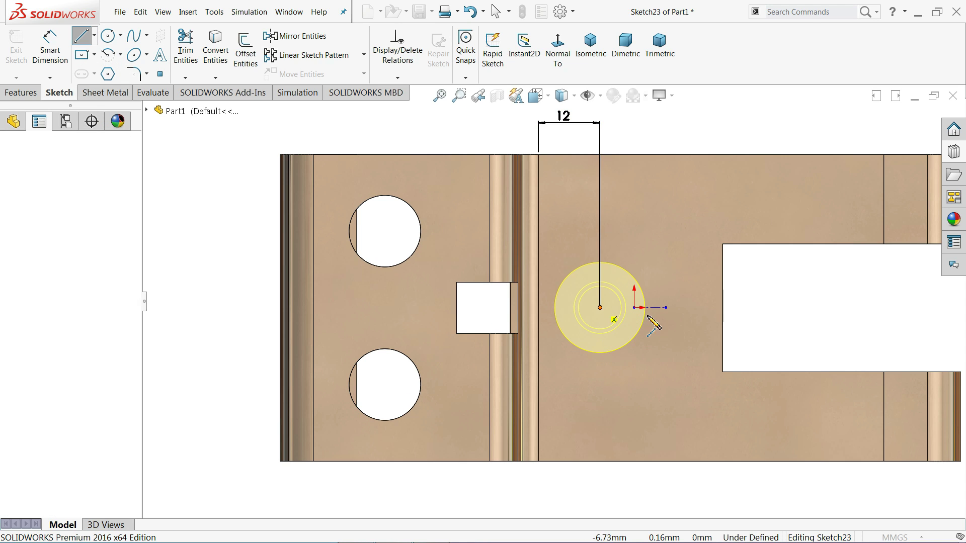
pyautogui.click(723, 308)
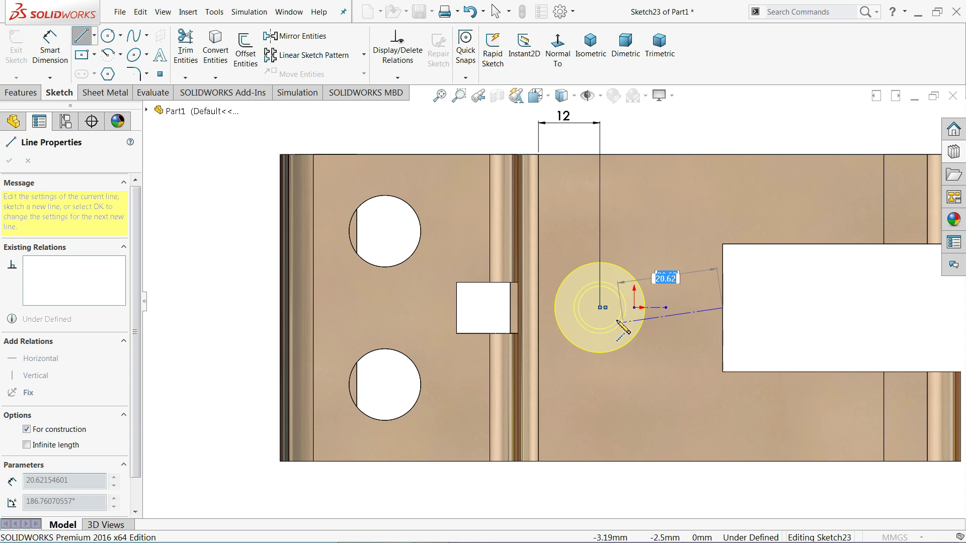
pyautogui.click(600, 307)
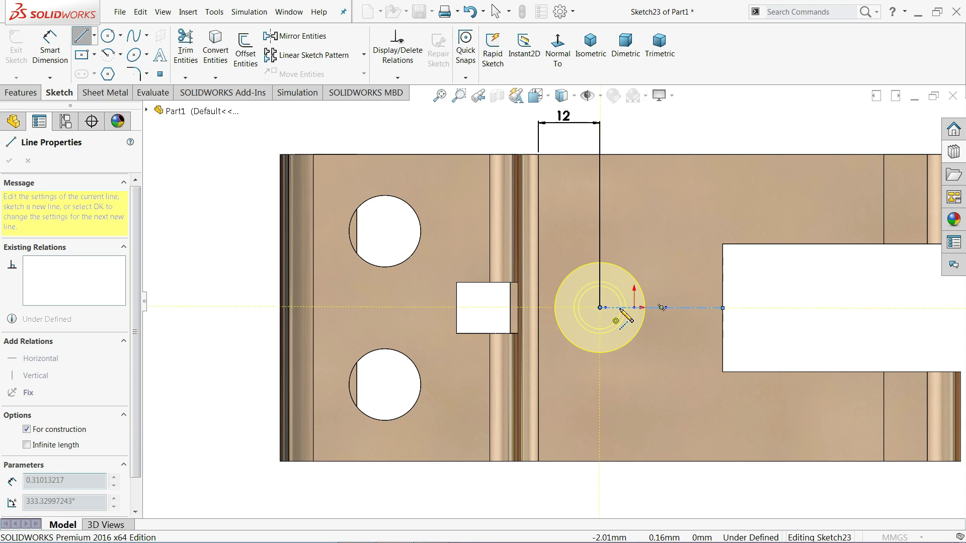
pyautogui.rightClick(644, 148)
pyautogui.click(677, 157)
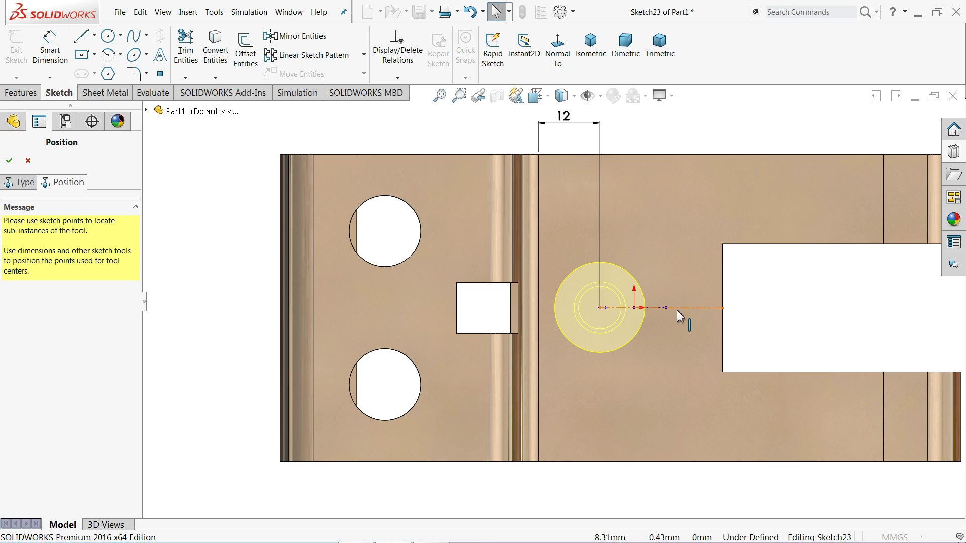
pyautogui.click(680, 307)
pyautogui.click(705, 267)
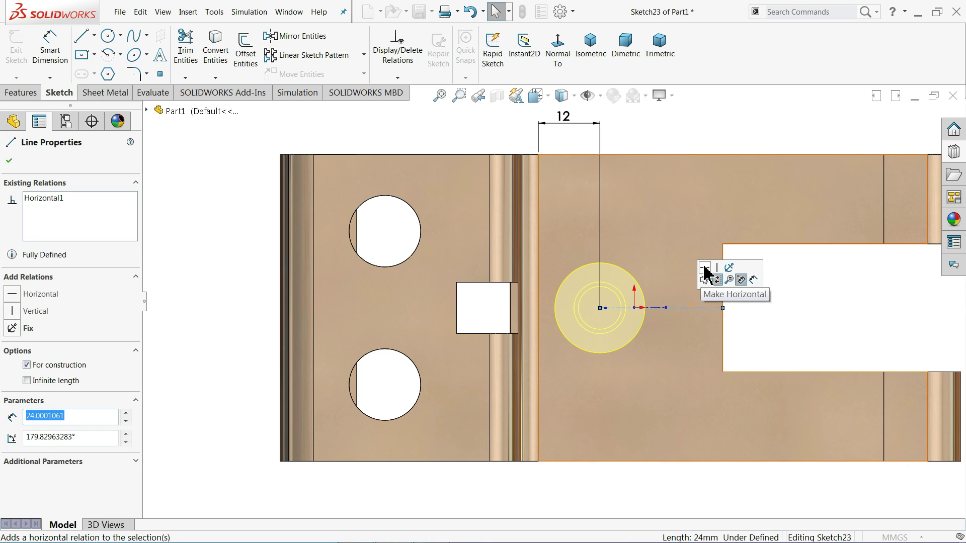
pyautogui.click(696, 120)
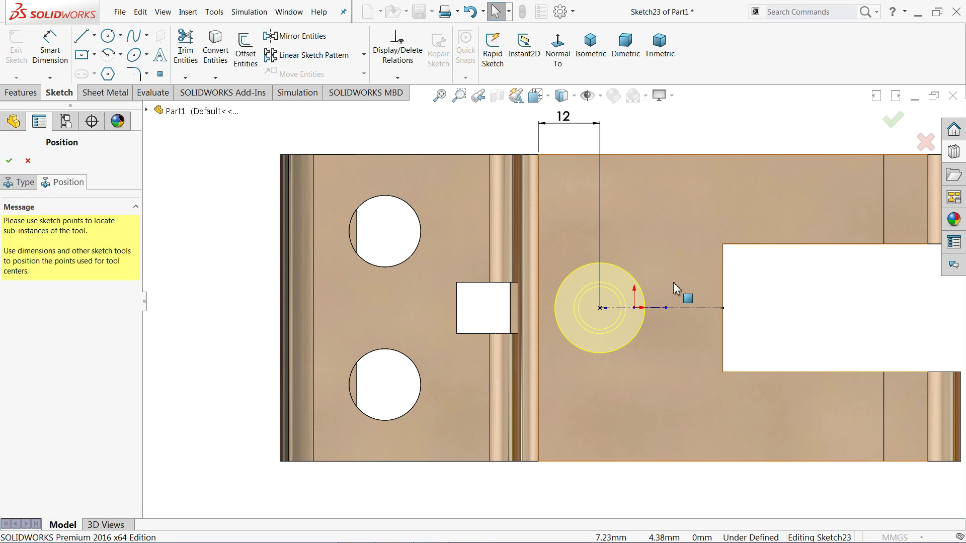
# Step: Clean up the stray short centerline at the emboss center to fully define the position sketch
pyautogui.scroll(-3, 653, 330)
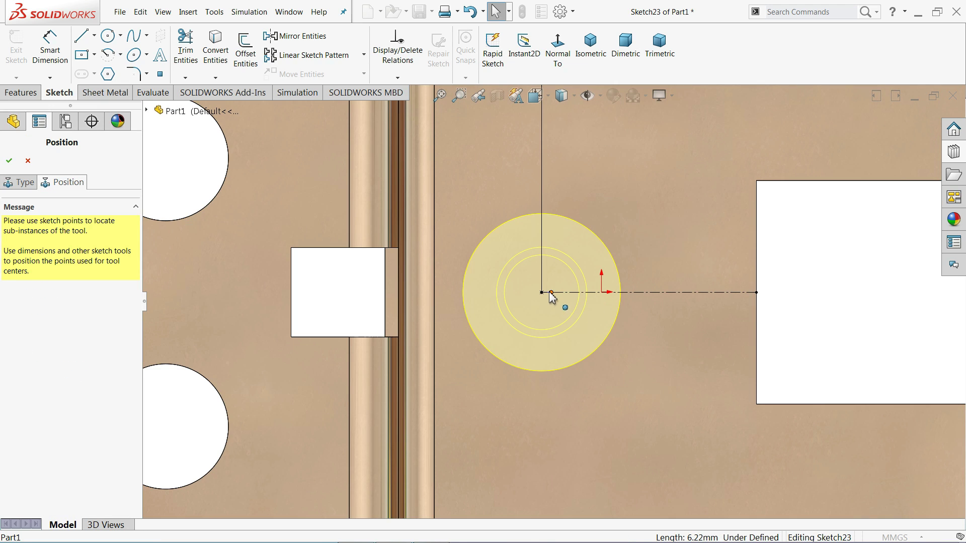
pyautogui.click(550, 293)
pyautogui.scroll(3, 625, 319)
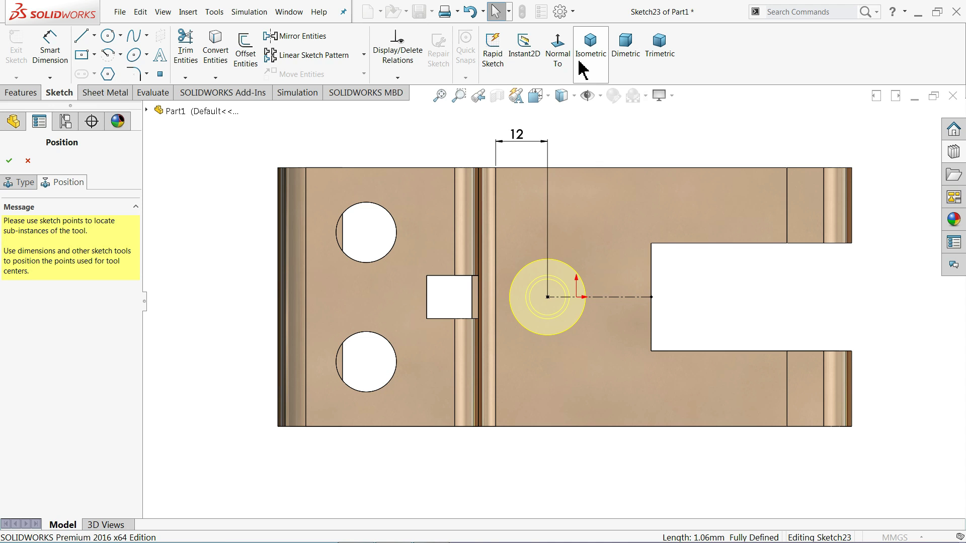
# Step: Check the emboss preview from above and below the base, and accept the forming tool placement
pyautogui.click(591, 50)
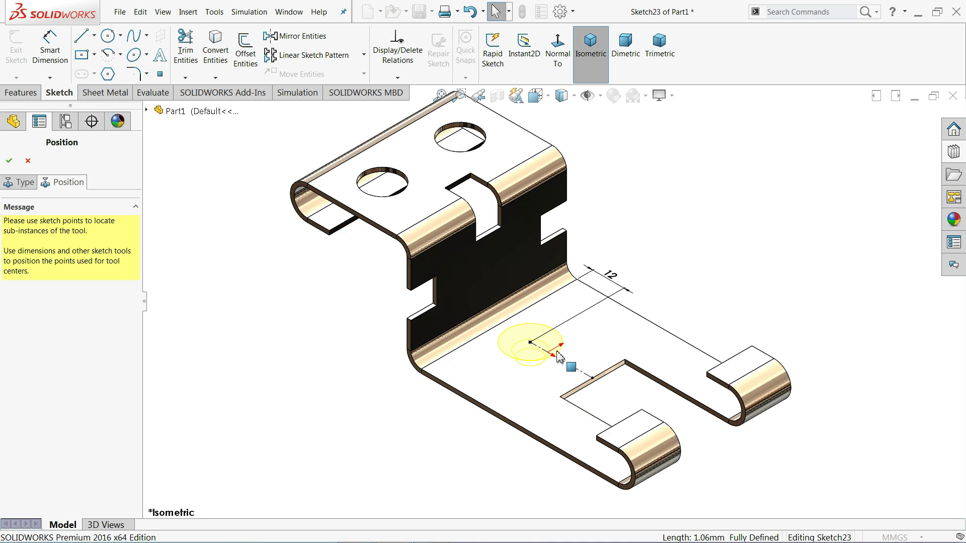
pyautogui.moveTo(537, 378)
pyautogui.mouseDown(button='middle')
pyautogui.moveTo(586, 272)
pyautogui.moveTo(554, 326)
pyautogui.mouseUp(button='middle')
pyautogui.scroll(5, 539, 370)
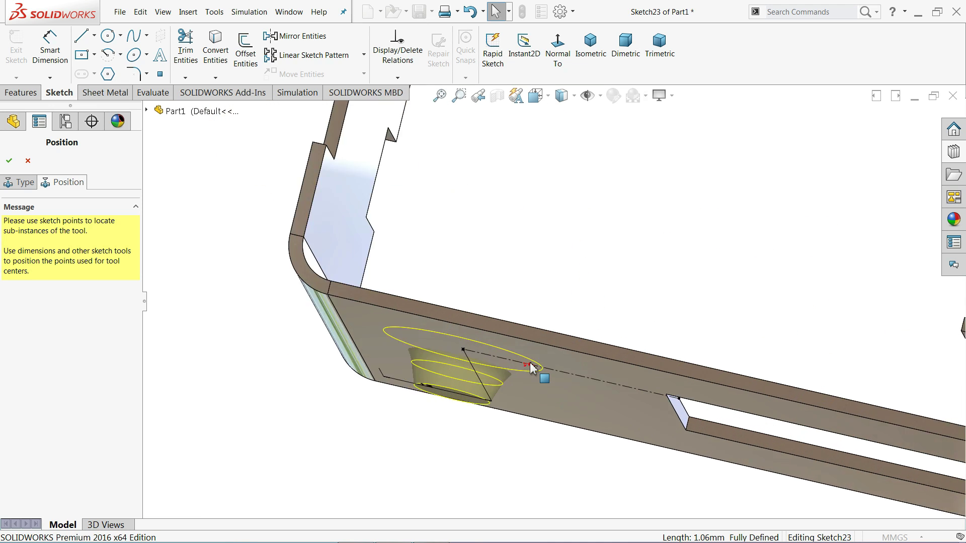
pyautogui.moveTo(539, 371)
pyautogui.mouseDown(button='middle')
pyautogui.moveTo(509, 385)
pyautogui.moveTo(491, 442)
pyautogui.moveTo(477, 446)
pyautogui.moveTo(398, 374)
pyautogui.mouseUp(button='middle')
pyautogui.scroll(4, 424, 330)
pyautogui.moveTo(442, 336); pyautogui.dragTo(409, 344, button='middle')
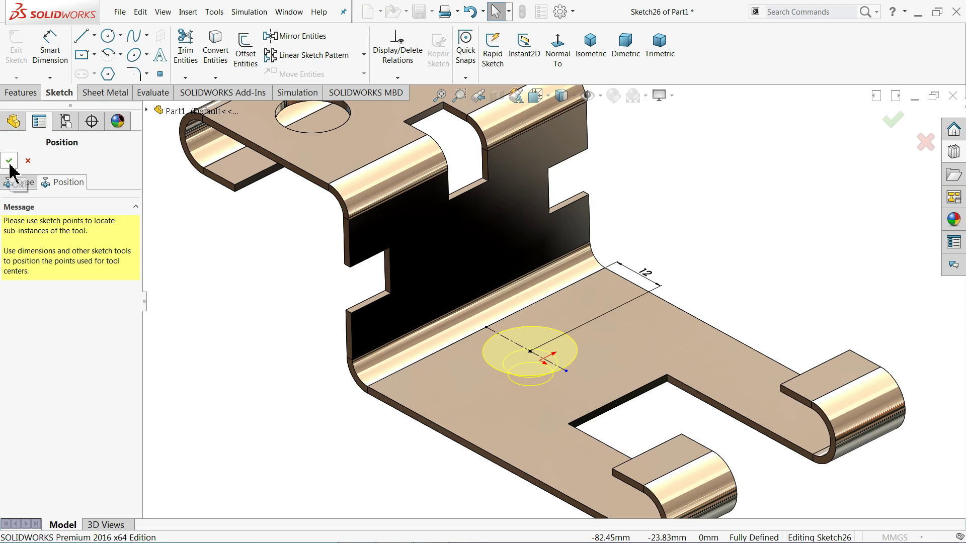
pyautogui.click(9, 161)
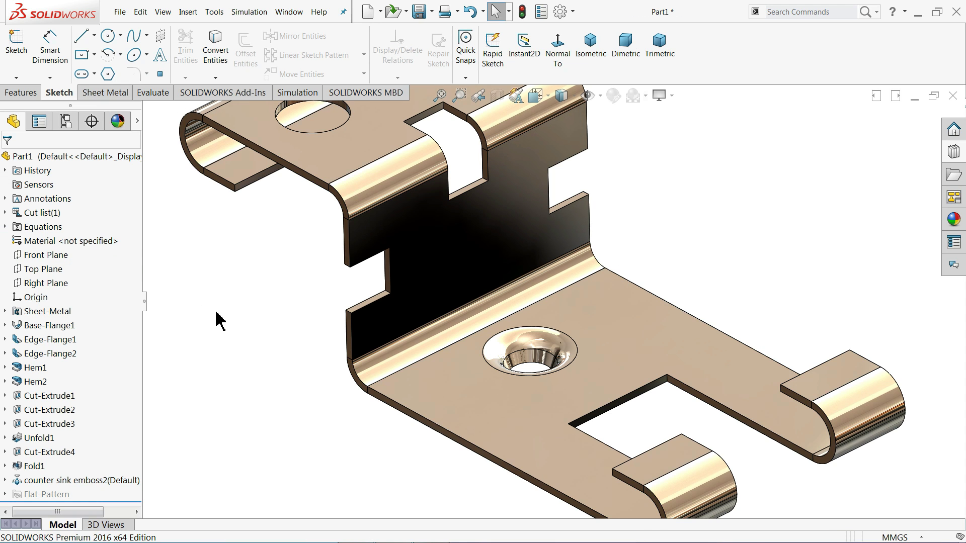
# Step: Examine the shape and location of the countersunk emboss on the folded bracket
pyautogui.moveTo(416, 345)
pyautogui.mouseDown(button='middle')
pyautogui.moveTo(556, 370)
pyautogui.moveTo(614, 198)
pyautogui.moveTo(575, 302)
pyautogui.moveTo(560, 386)
pyautogui.moveTo(553, 355)
pyautogui.moveTo(548, 362)
pyautogui.mouseUp(button='middle')
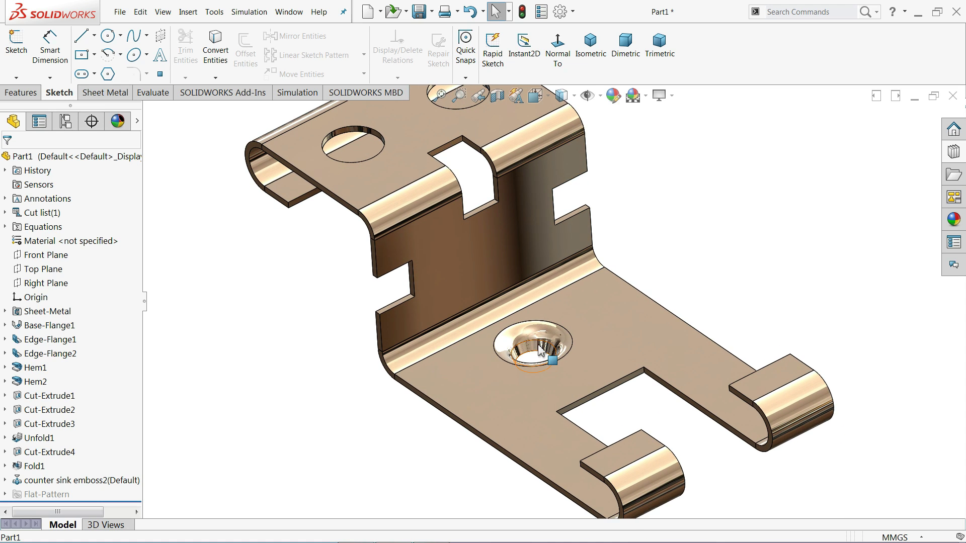
pyautogui.scroll(-2, 538, 347)
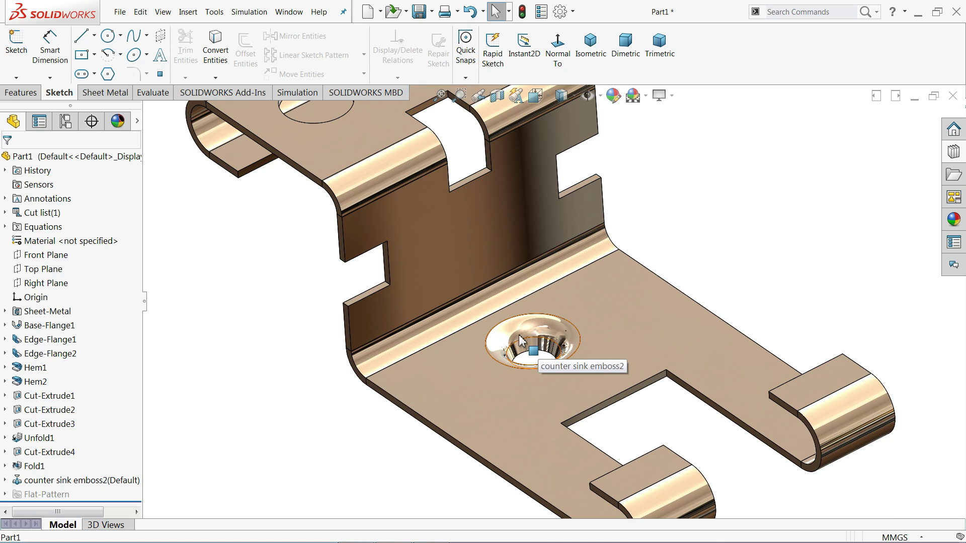
pyautogui.scroll(2, 537, 346)
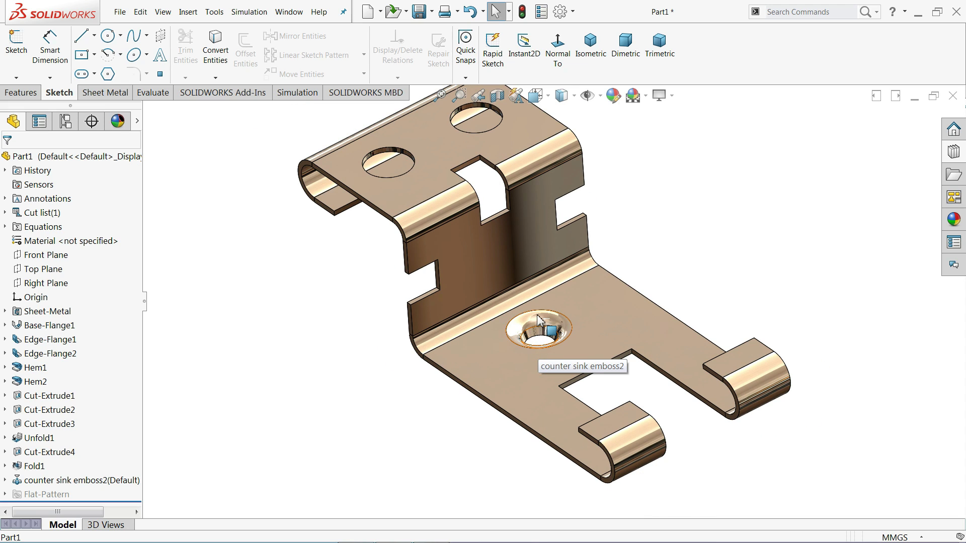
pyautogui.scroll(-1, 537, 316)
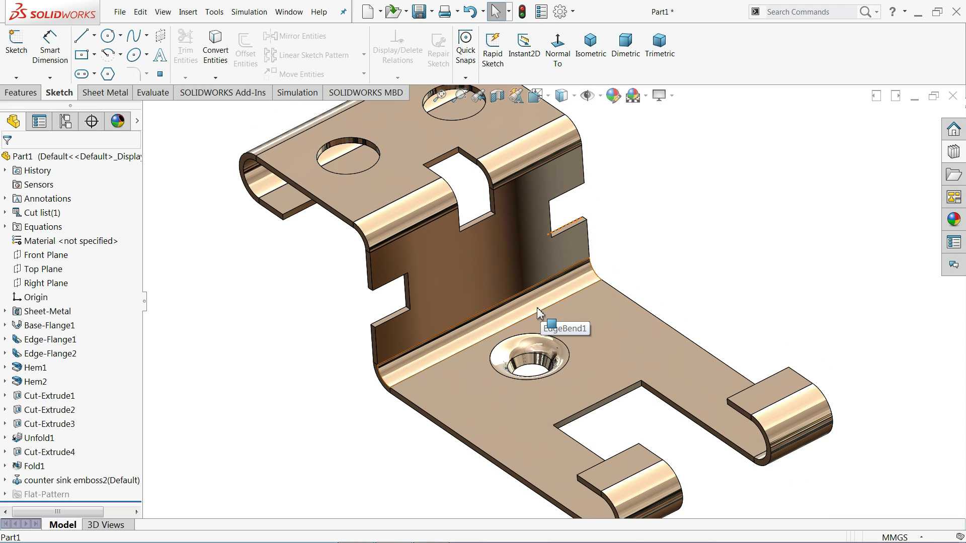
pyautogui.moveTo(537, 312); pyautogui.dragTo(526, 336, button='middle')
pyautogui.scroll(2, 550, 334)
pyautogui.scroll(-3, 547, 342)
pyautogui.middleClick(543, 332)
pyautogui.scroll(3, 550, 345)
# Step: Flatten the entire sheet metal bracket into its flat pattern
pyautogui.click(116, 93)
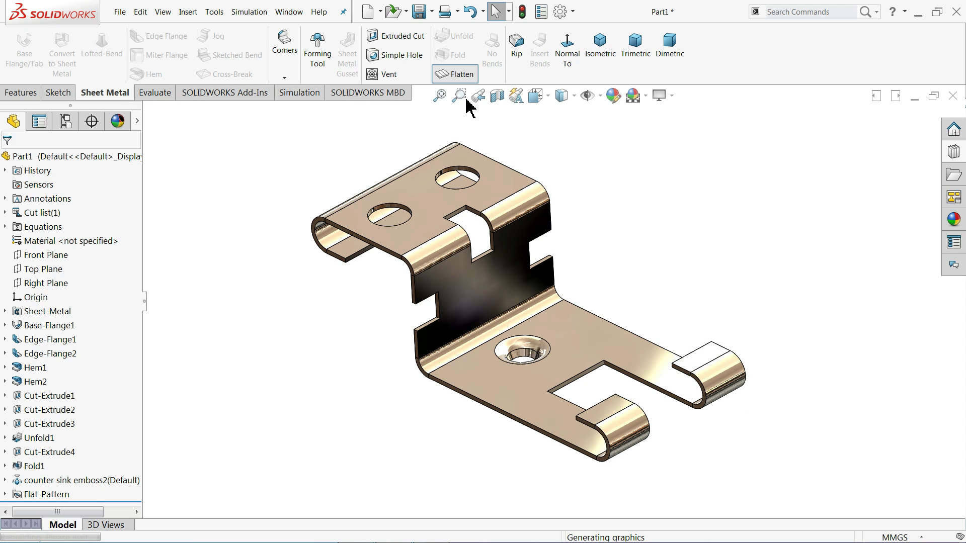
pyautogui.moveTo(463, 288); pyautogui.dragTo(474, 312, button='middle')
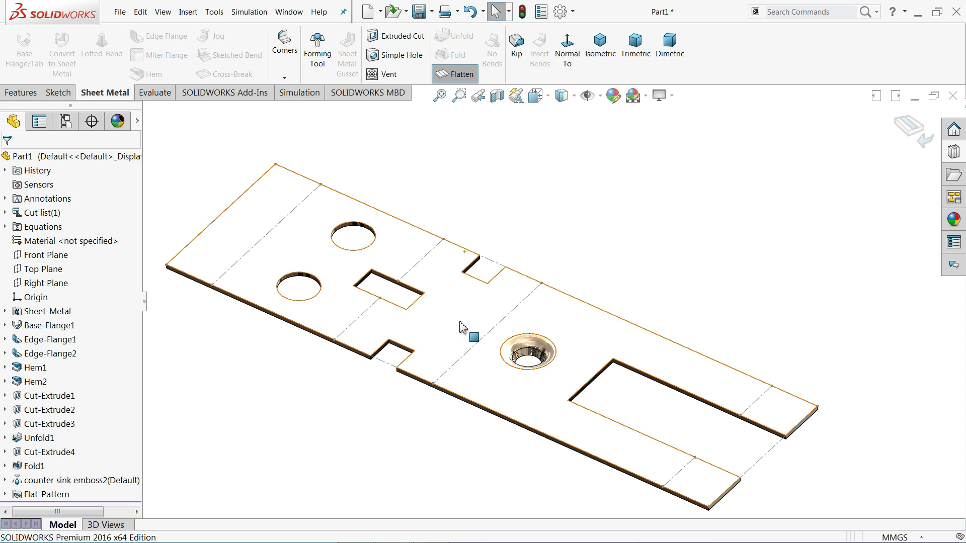
pyautogui.moveTo(458, 326)
pyautogui.mouseDown(button='middle')
pyautogui.moveTo(416, 341)
pyautogui.moveTo(459, 340)
pyautogui.moveTo(475, 327)
pyautogui.moveTo(433, 334)
pyautogui.moveTo(462, 335)
pyautogui.mouseUp(button='middle')
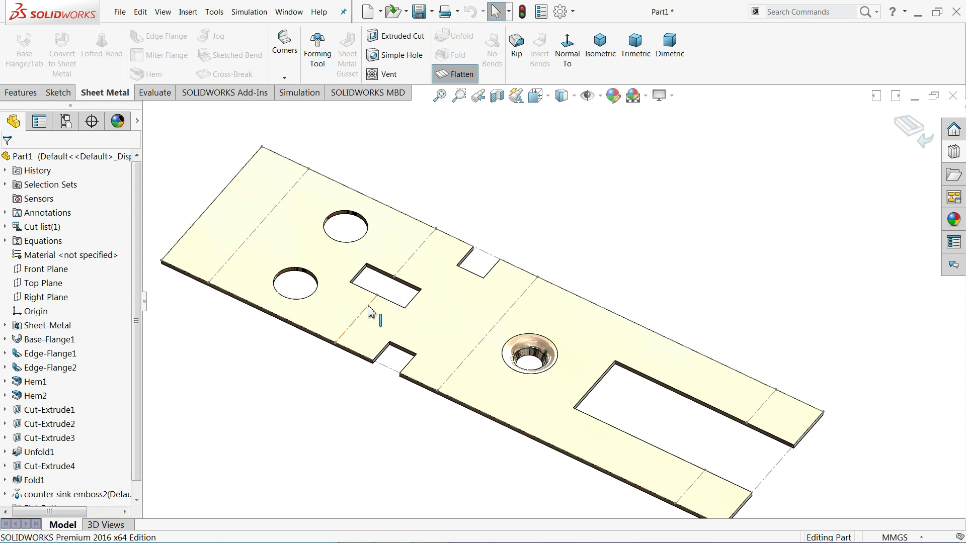
# Step: Start a DXF export of the flat pattern's top face, naming the file exercise with the Dxf file type on the Desktop
pyautogui.rightClick(338, 303)
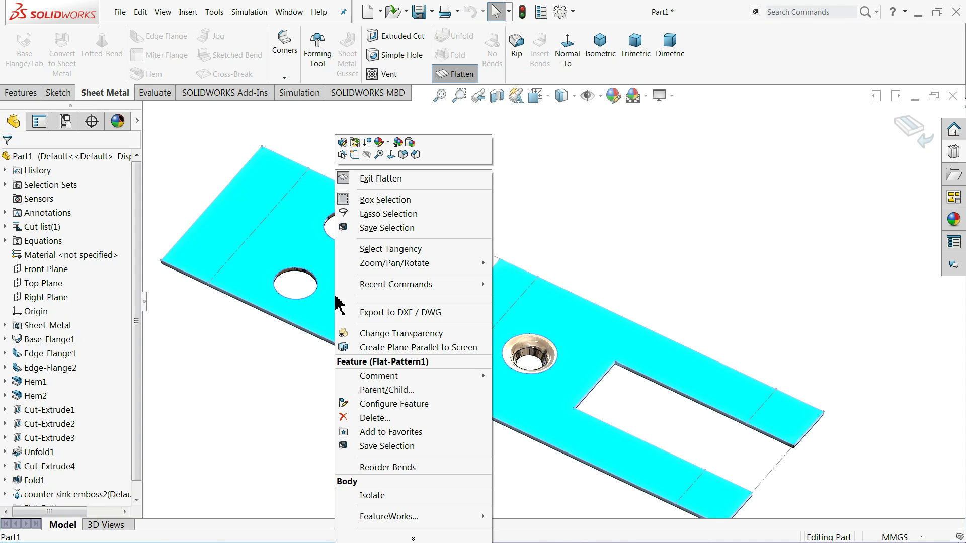
pyautogui.click(395, 312)
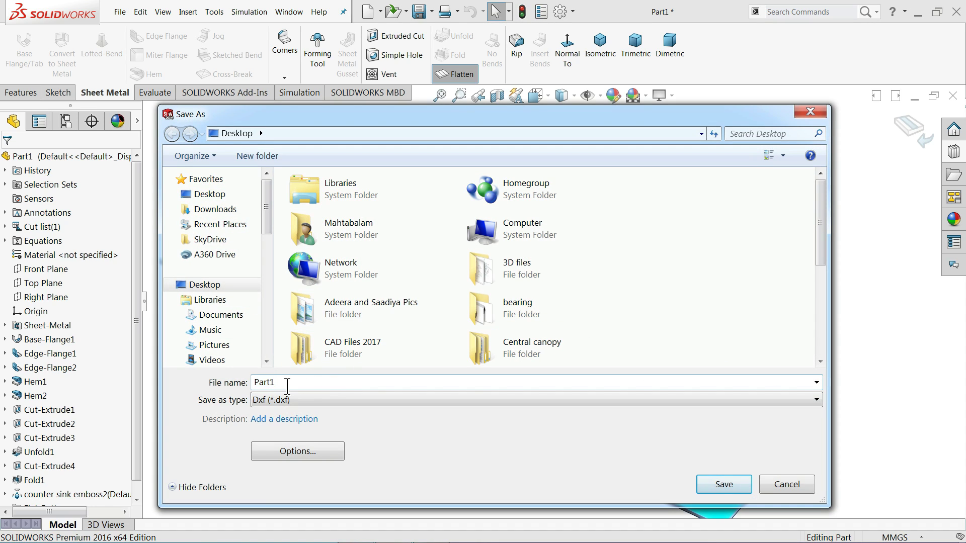
pyautogui.press('BackSpace')
pyautogui.press('BackSpace')
pyautogui.press('BackSpace')
pyautogui.press('BackSpace')
pyautogui.press('BackSpace')
pyautogui.write('exe')
pyautogui.click(267, 400)
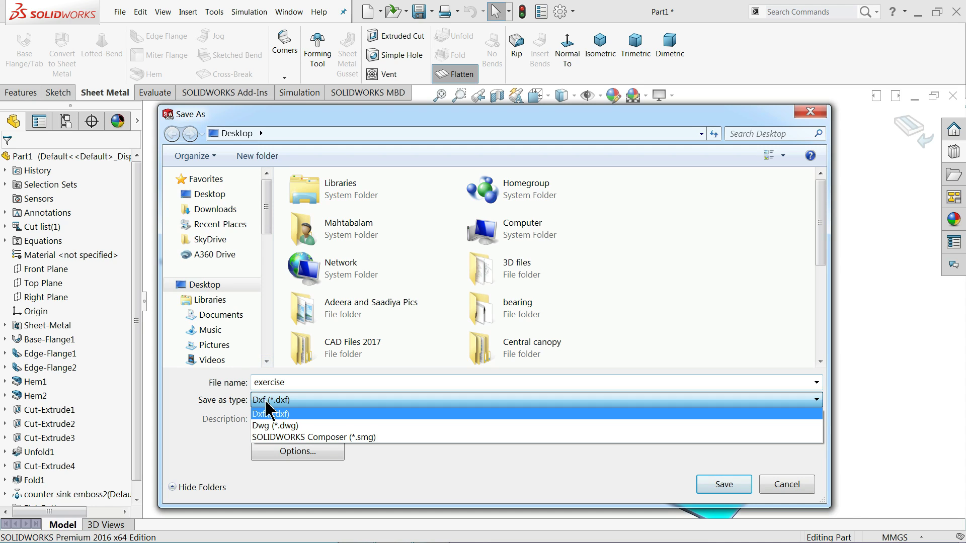
pyautogui.click(268, 409)
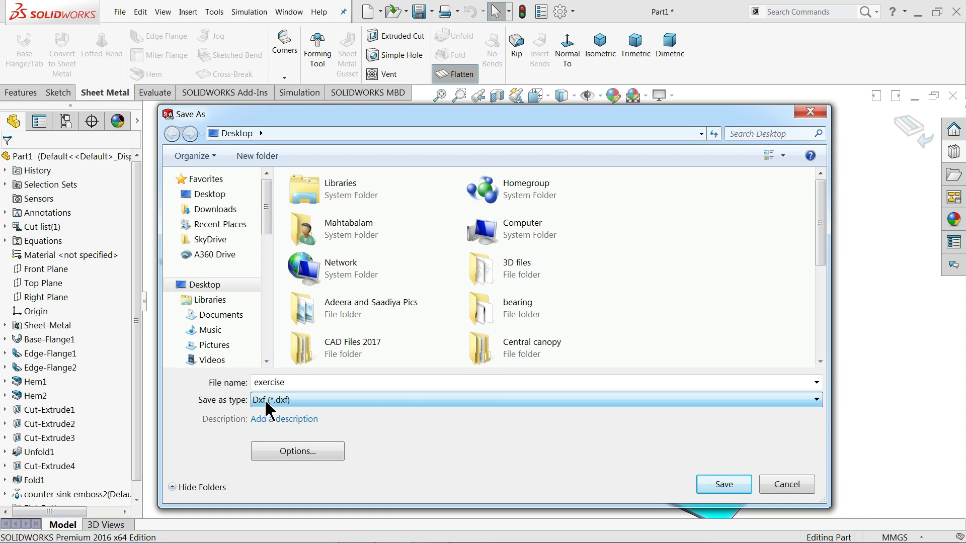
pyautogui.click(731, 486)
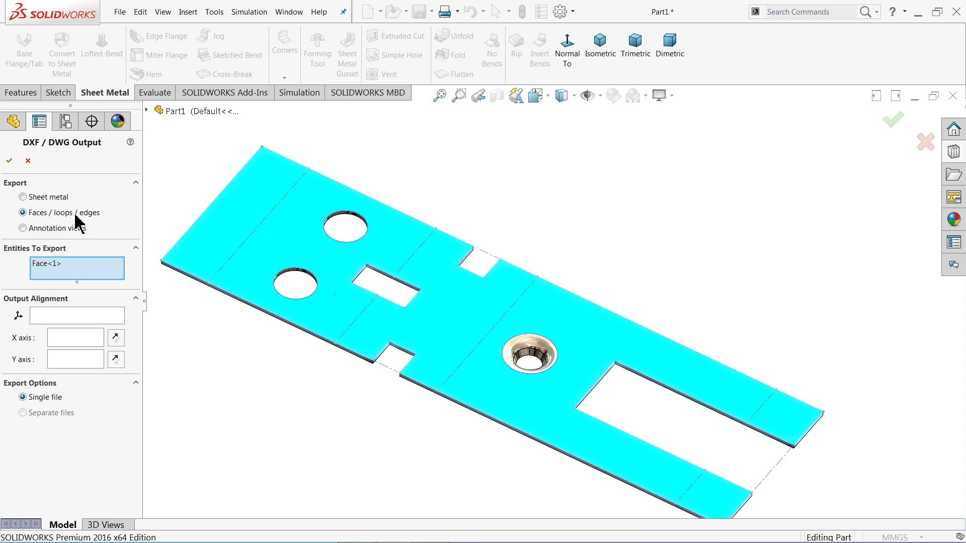
# Step: Set the export to Sheet metal with only Geometry included as a single file, and save the cleanup preview's flat outline
pyautogui.click(23, 197)
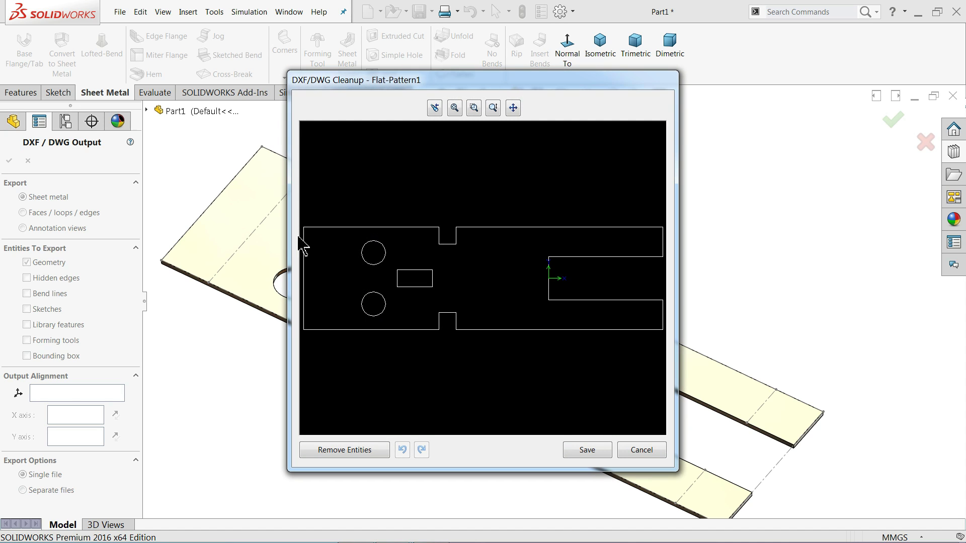
pyautogui.click(575, 450)
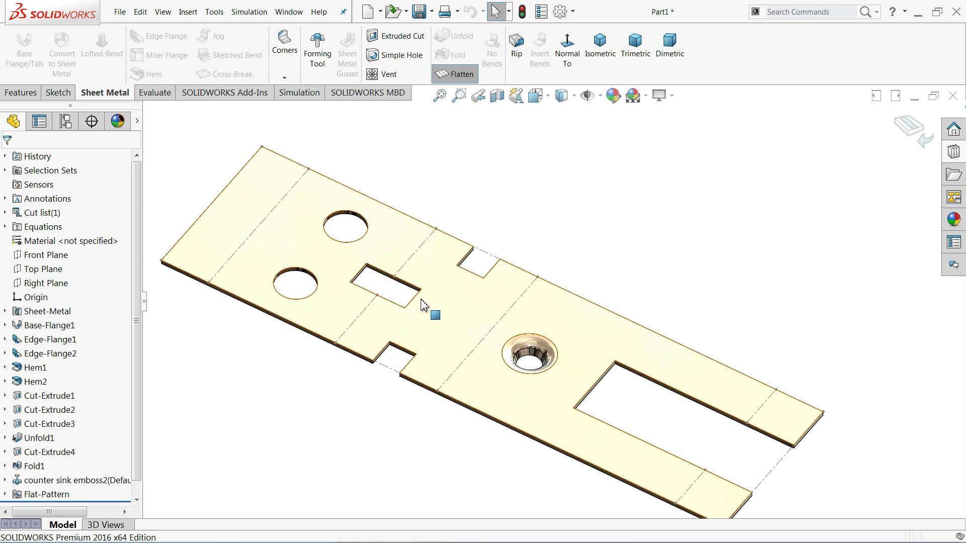
# Step: Exit the flattened state to fold the bracket back up, and fit the whole part in an angled view
pyautogui.click(455, 76)
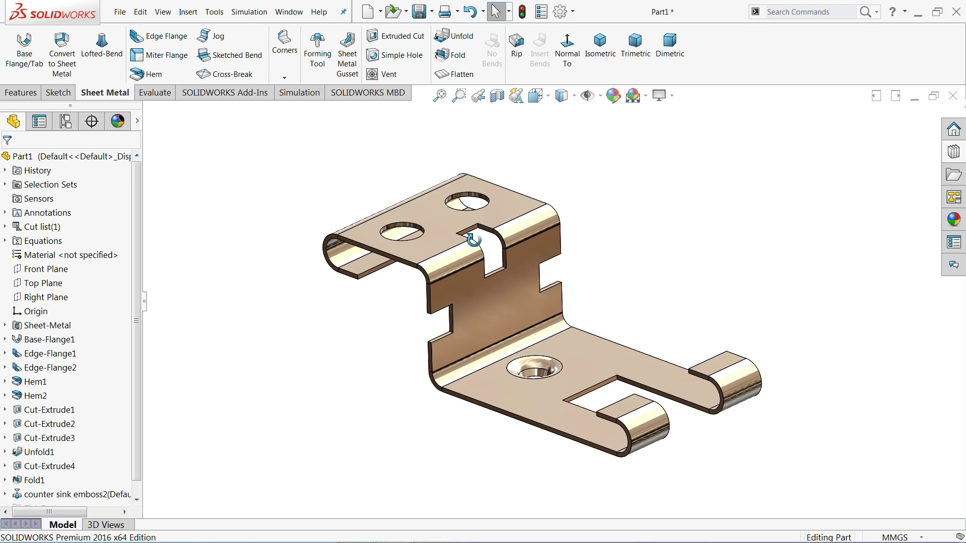
pyautogui.moveTo(473, 240); pyautogui.dragTo(519, 315, button='middle')
pyautogui.scroll(-2, 519, 312)
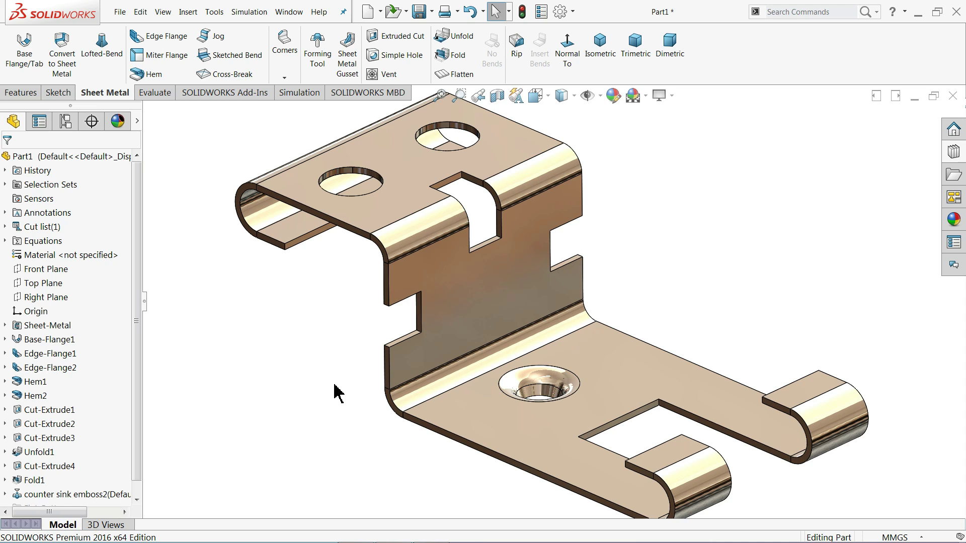
pyautogui.press('f')
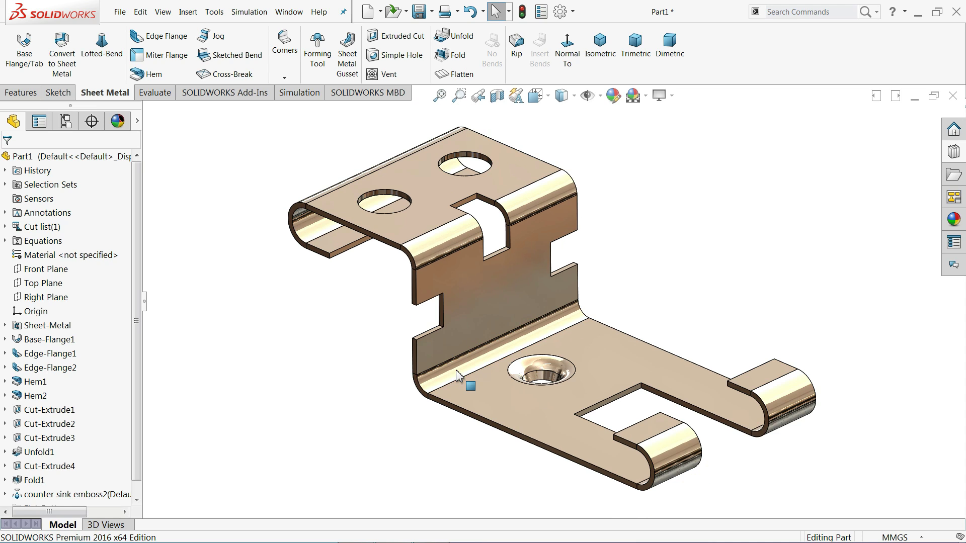